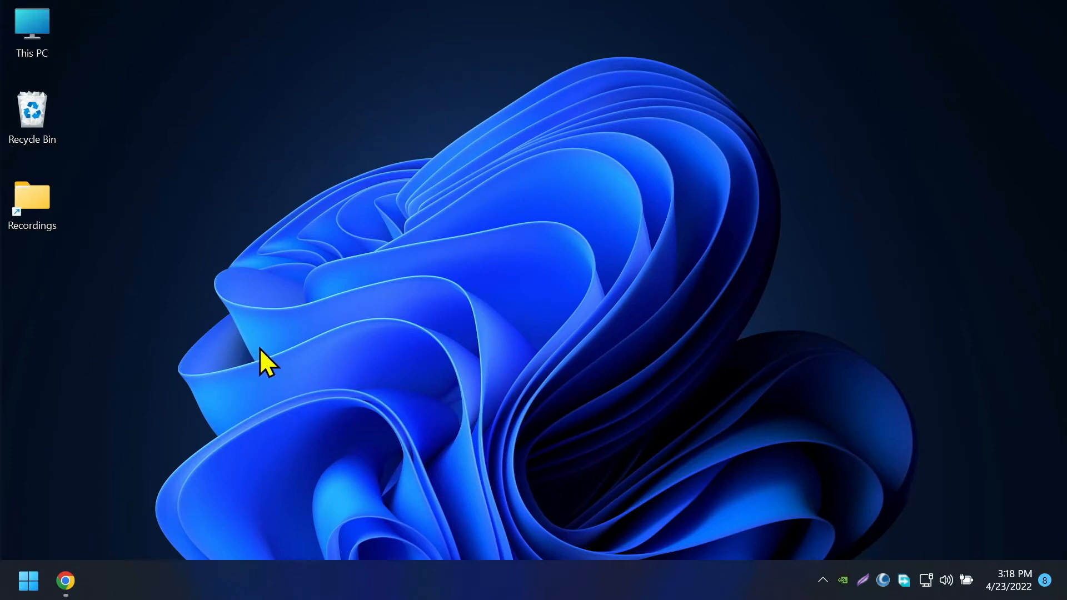
# Download TaskbarXI.exe from the release assets, confirming it in Free Download Manager
pyautogui.click(65, 582)
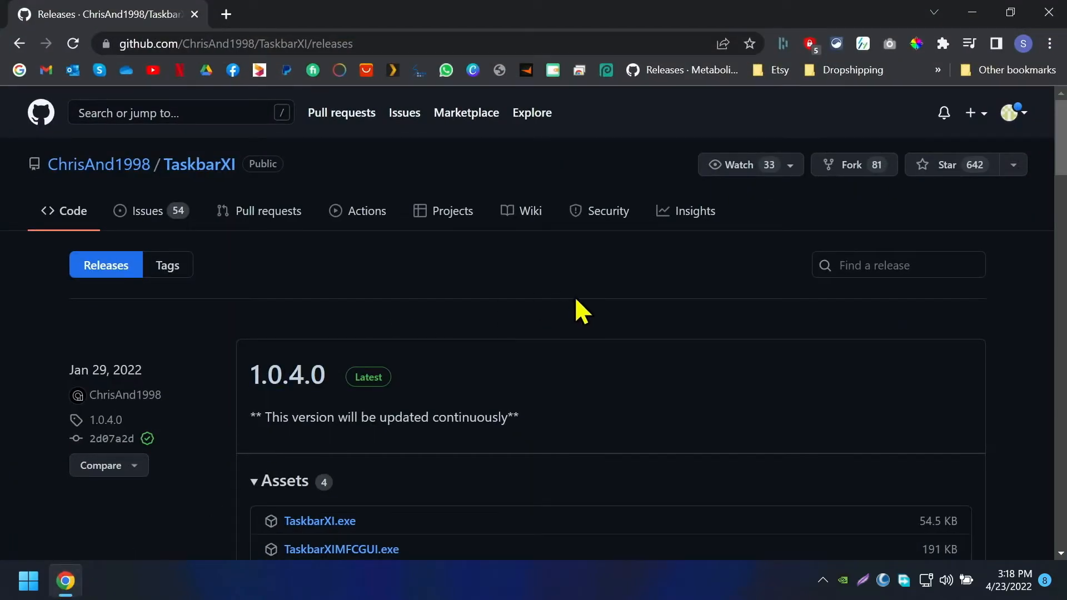
pyautogui.moveTo(1060, 162); pyautogui.dragTo(1061, 192)
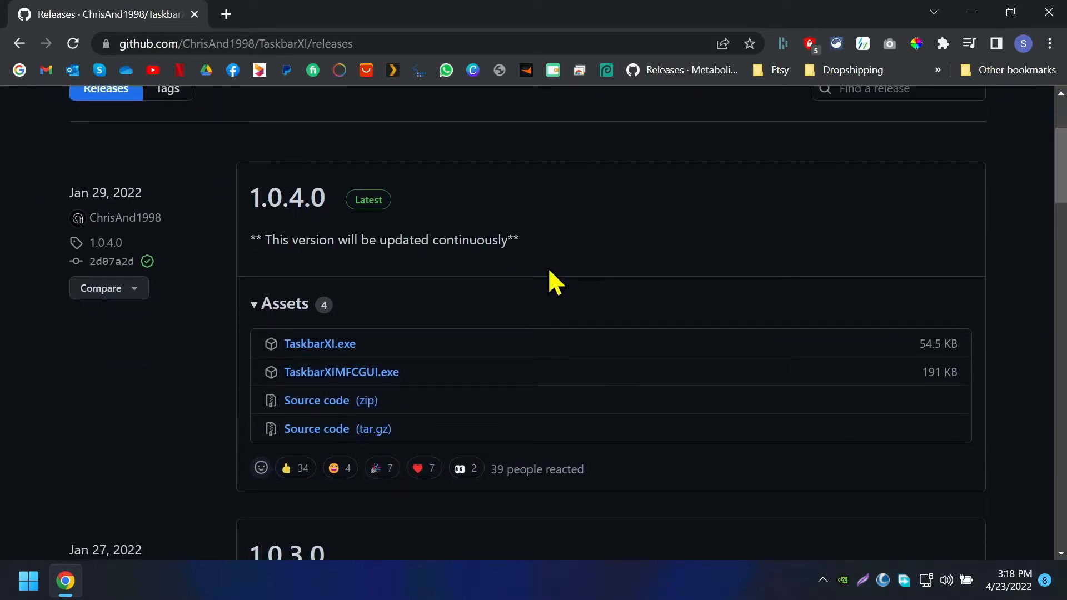
pyautogui.click(344, 350)
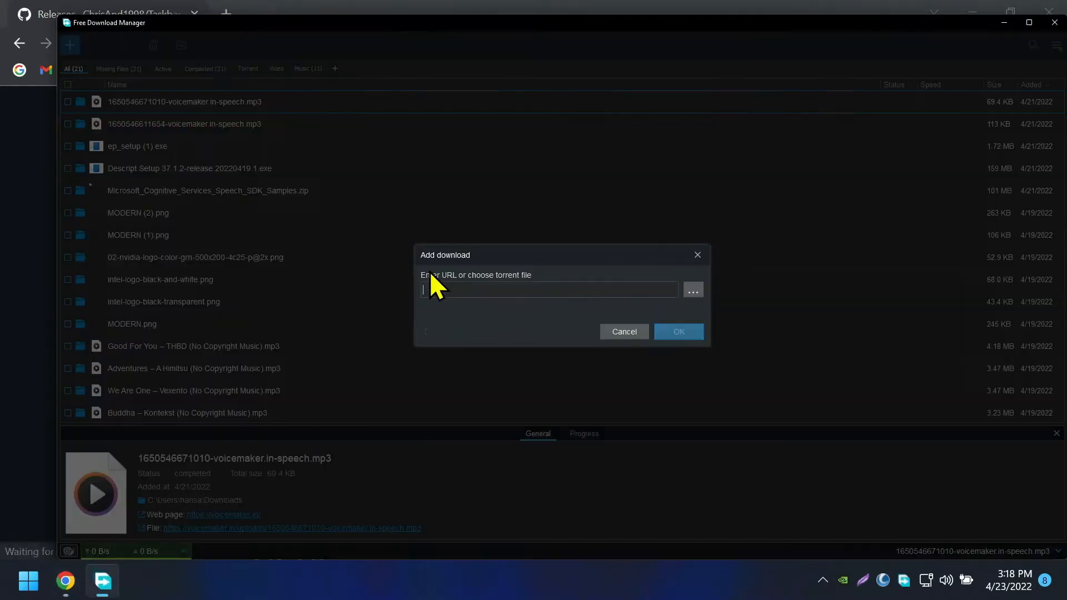
pyautogui.click(683, 357)
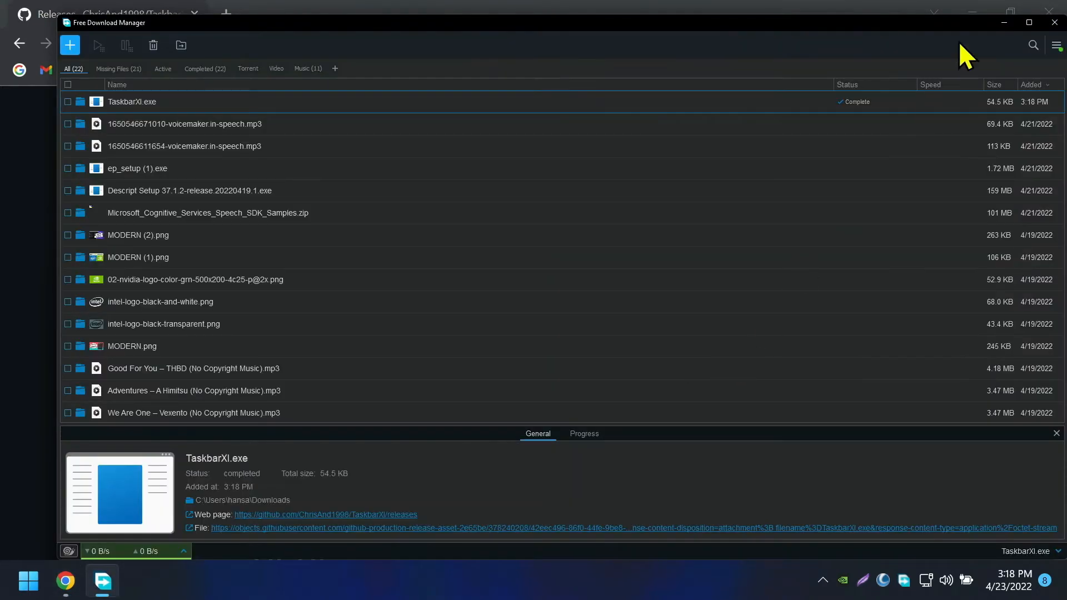
# Download TaskbarXIMFCGUI.exe from the release assets the same way
pyautogui.click(1004, 23)
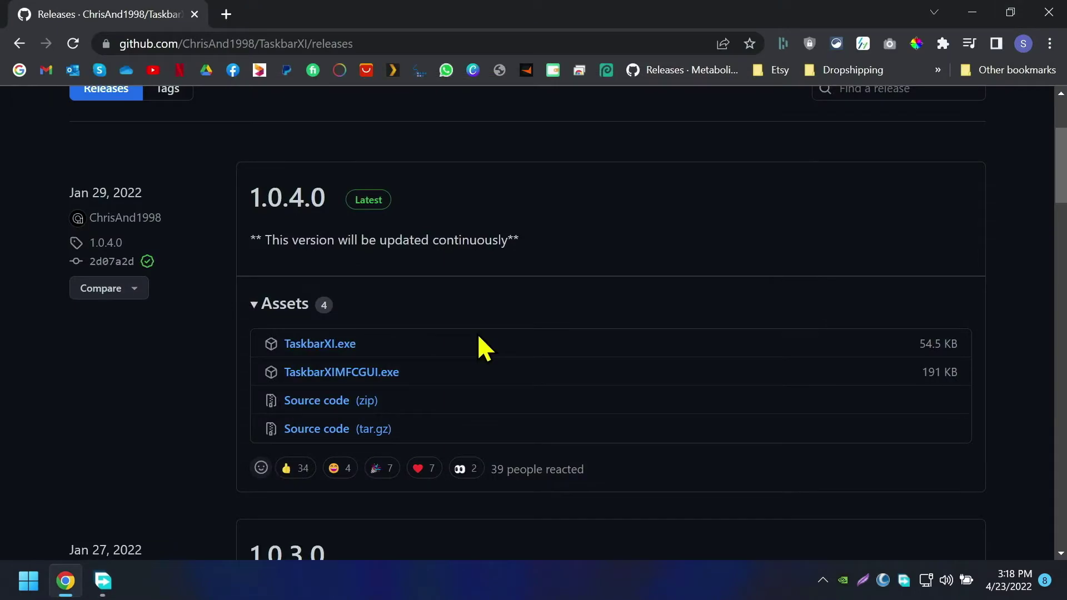
pyautogui.click(367, 373)
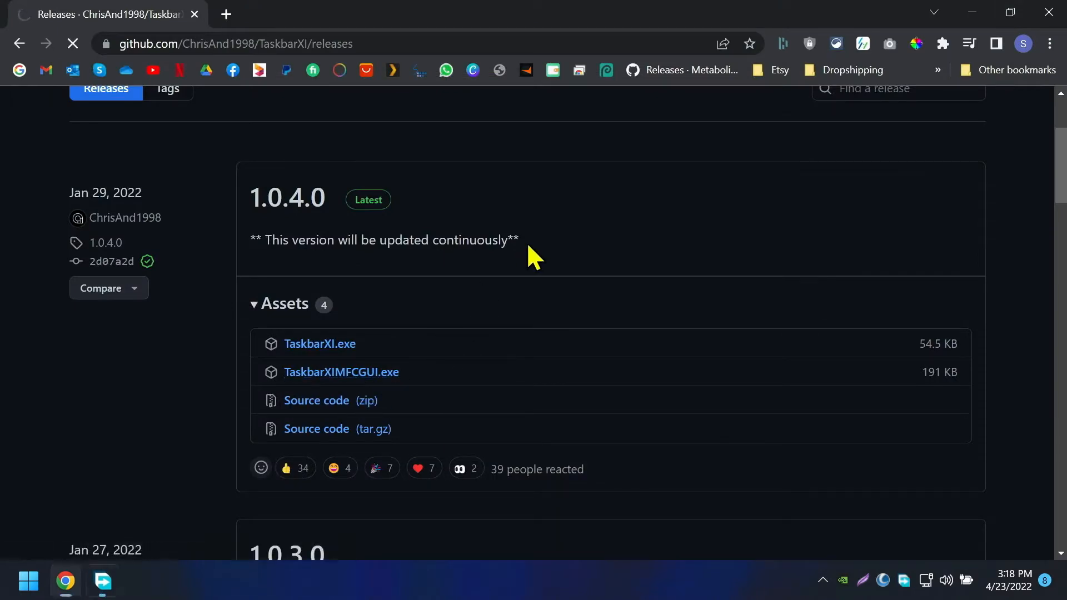
pyautogui.click(681, 357)
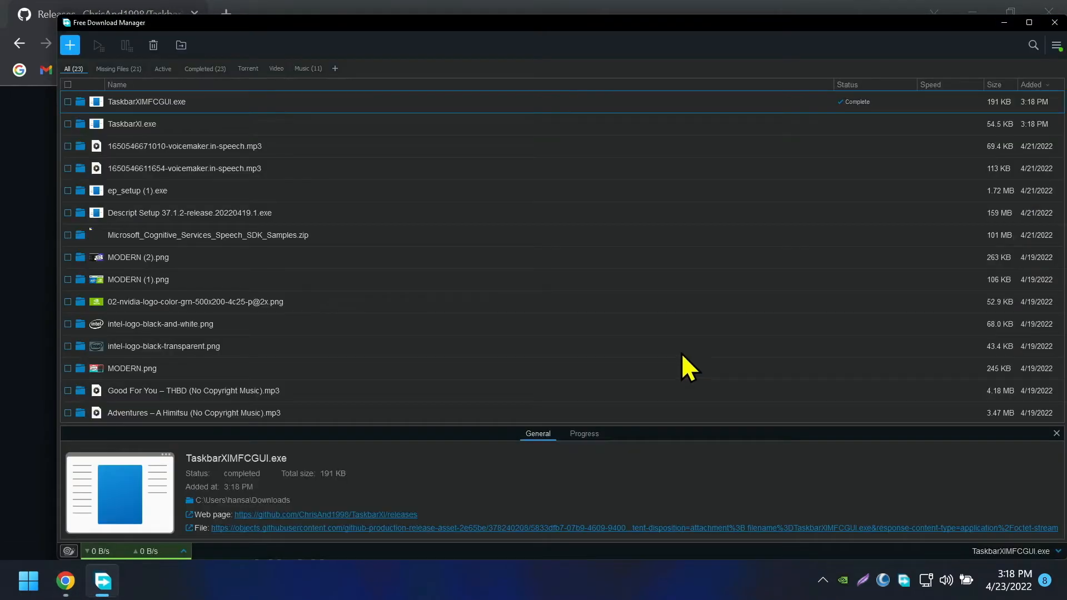
# Reveal the Downloads folder from the download manager and put the browser away
pyautogui.click(77, 102)
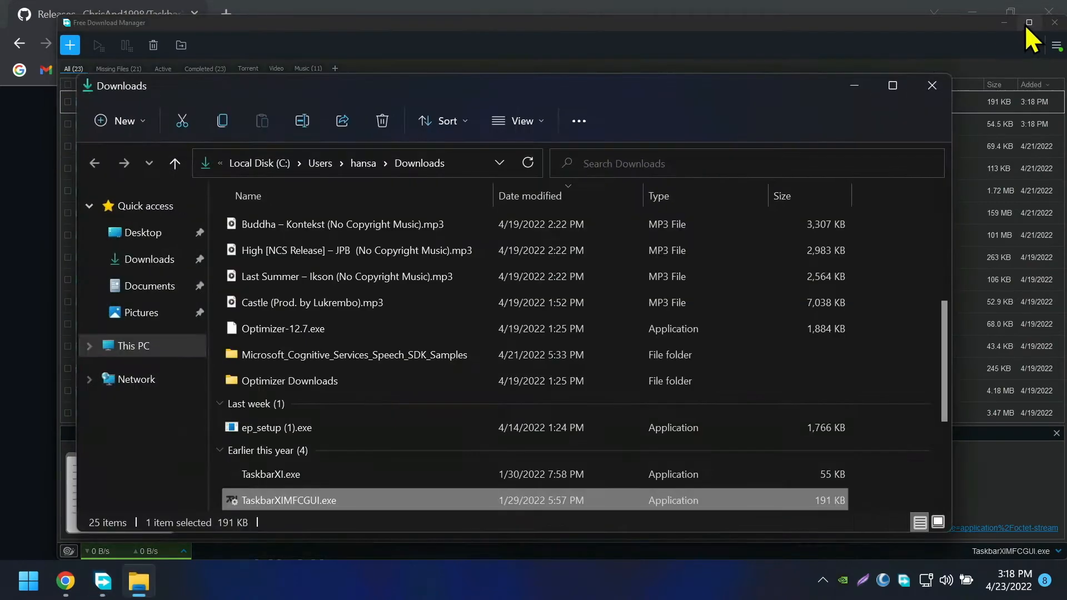
pyautogui.click(1004, 23)
pyautogui.click(973, 12)
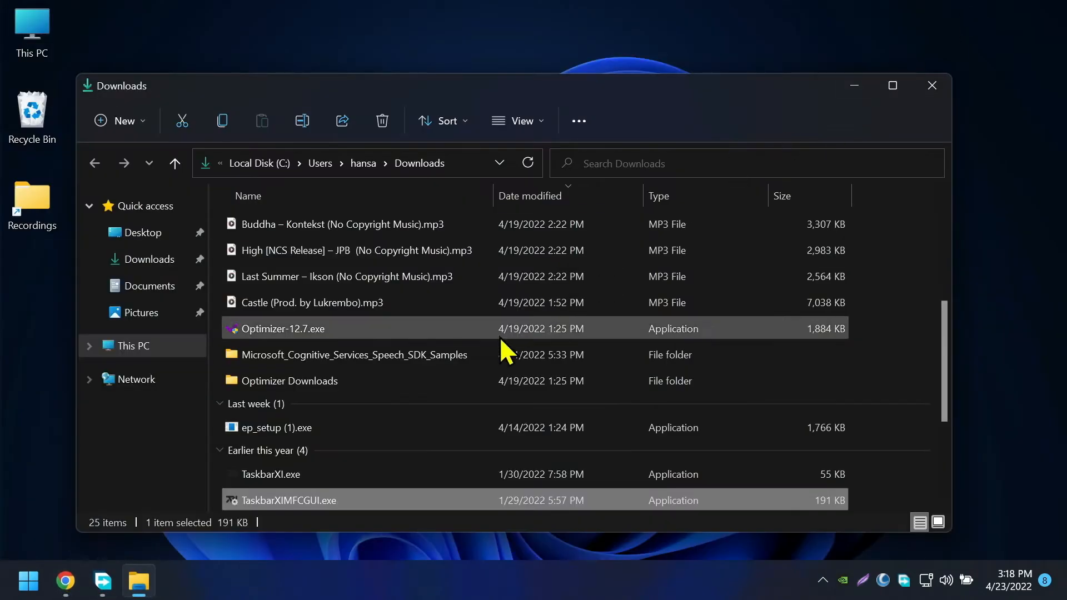
pyautogui.scroll(-2, 506, 350)
pyautogui.scroll(-1, 491, 365)
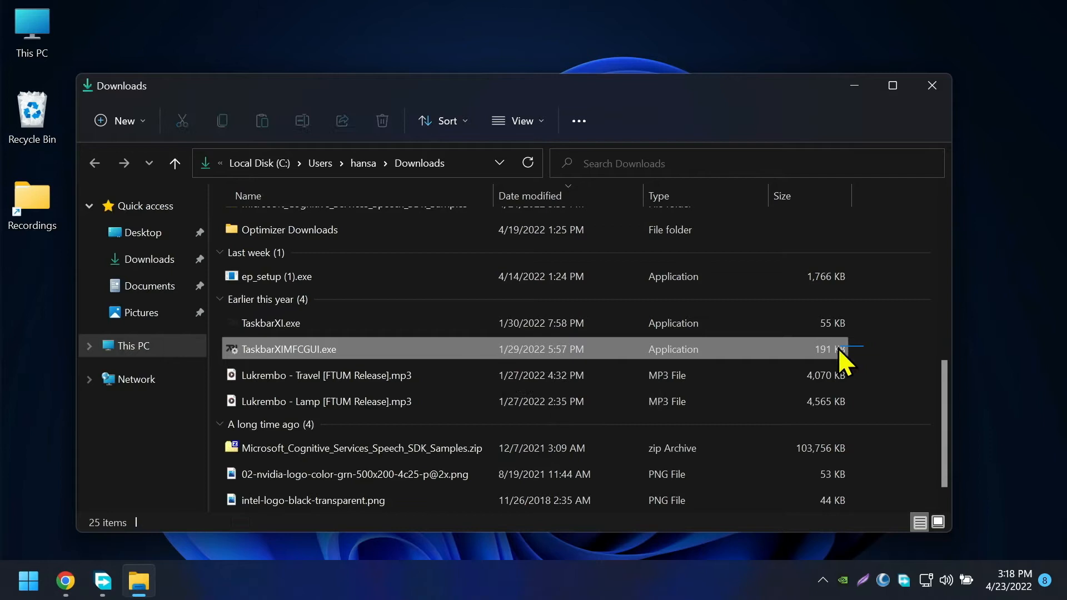
pyautogui.keyDown('ctrl'); pyautogui.click(806, 326); pyautogui.keyUp('ctrl')
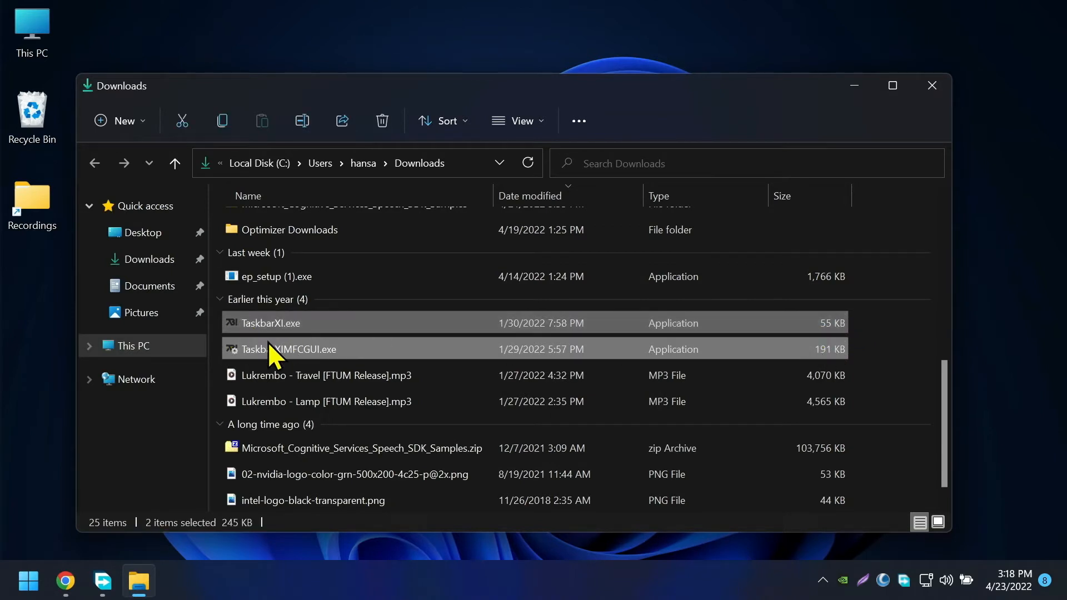
pyautogui.click(295, 348)
# Delete everything in Downloads except the two TaskbarXI files, then copy both of them
pyautogui.hotkey('ctrl', 'a')
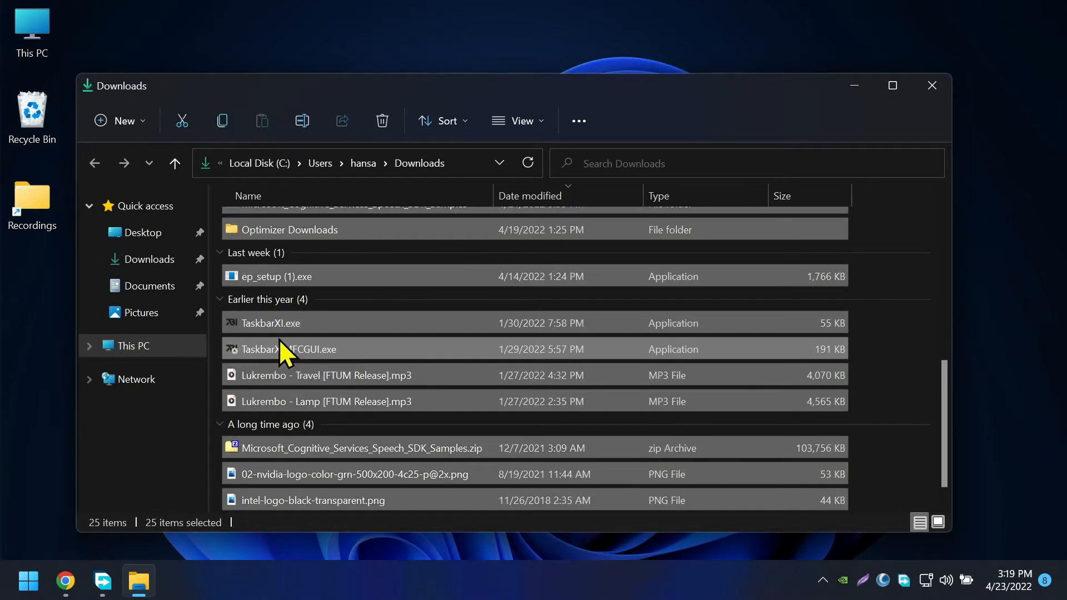
pyautogui.keyDown('ctrl'); pyautogui.click(283, 342); pyautogui.keyUp('ctrl')
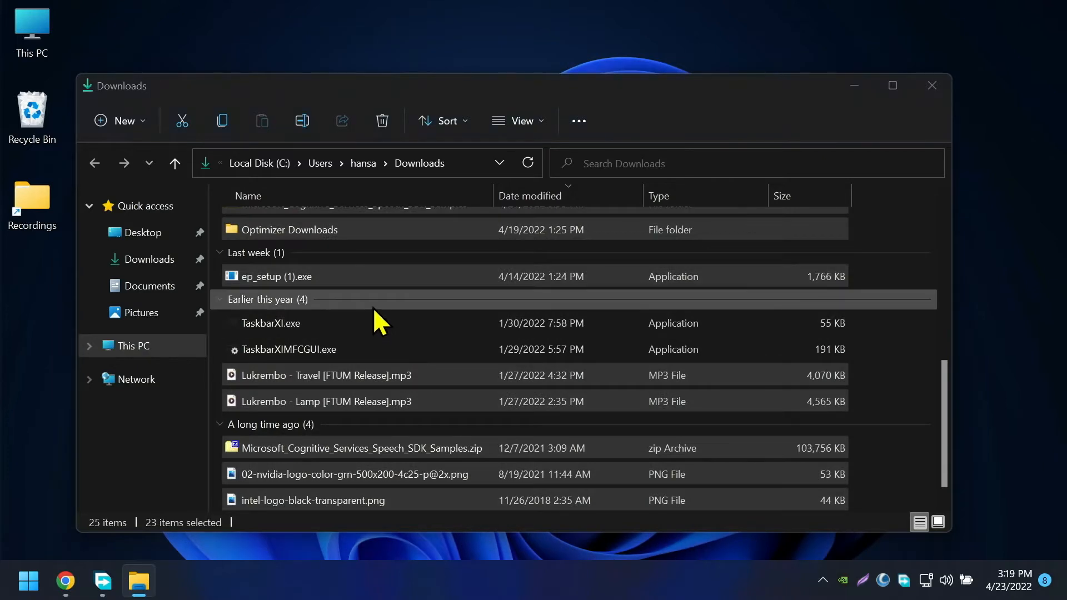
pyautogui.press('Delete')
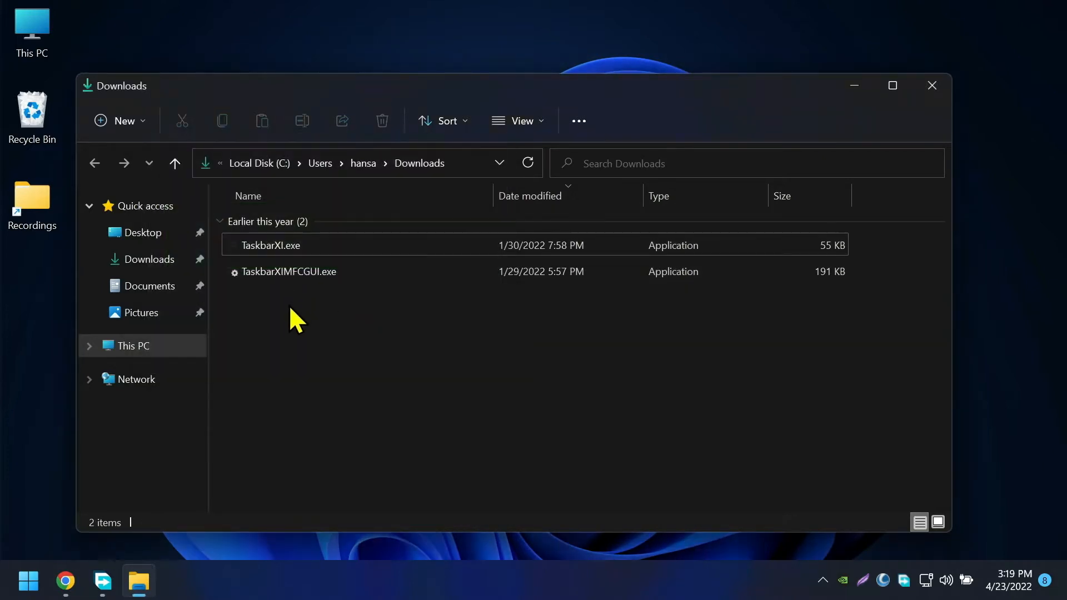
pyautogui.moveTo(288, 313); pyautogui.dragTo(271, 245)
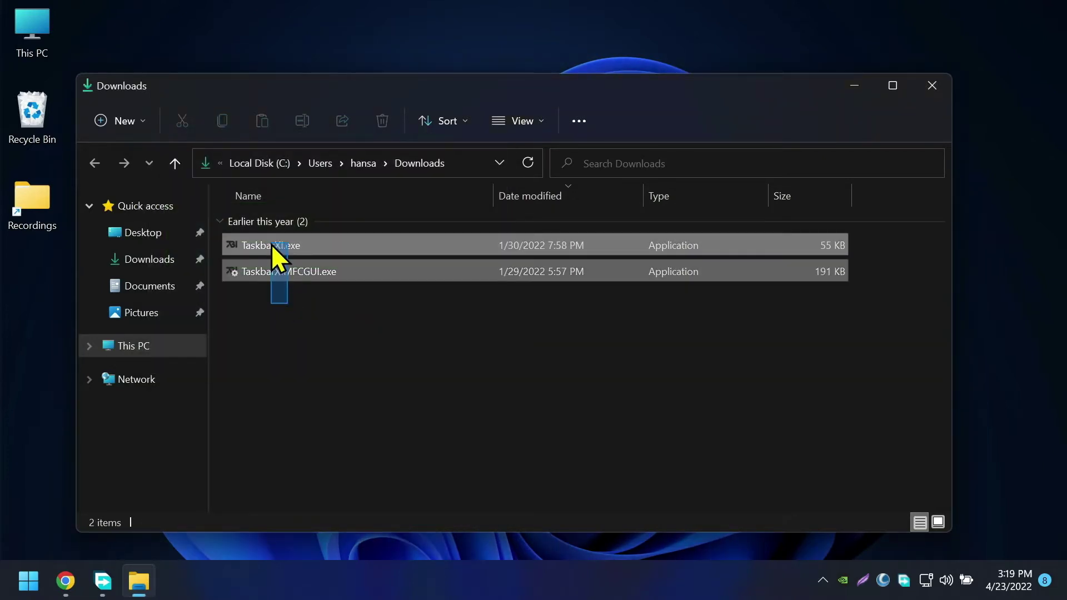
pyautogui.rightClick(302, 279)
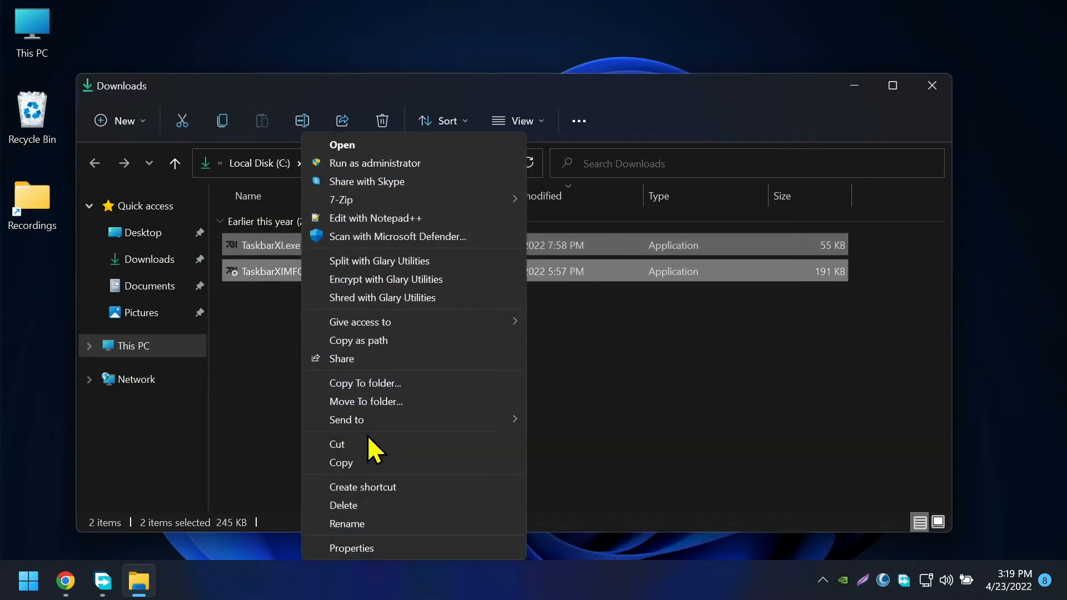
pyautogui.click(342, 463)
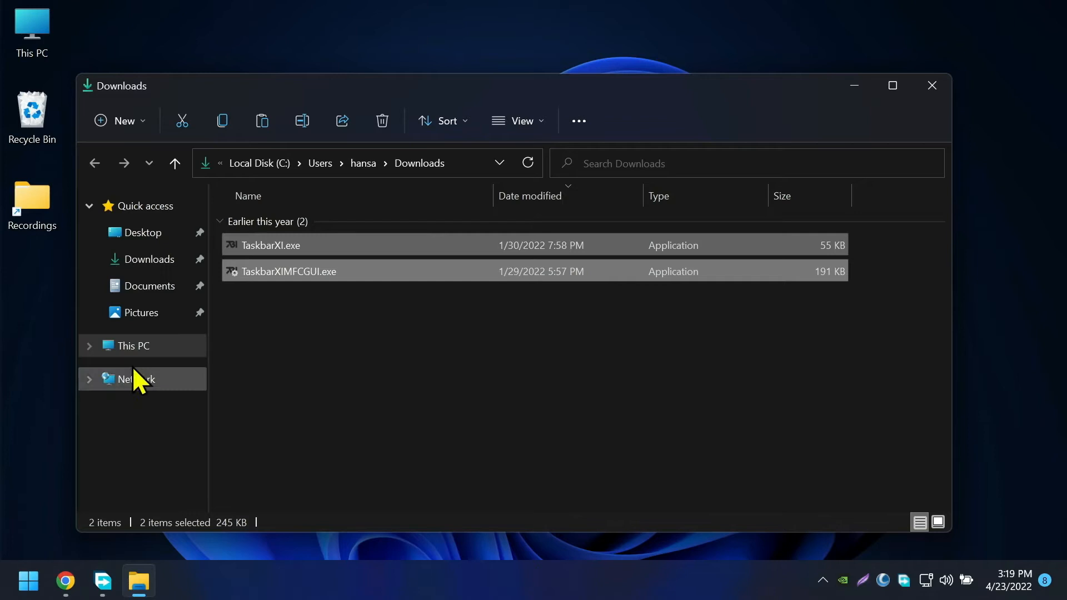
# Create a new folder named Taskbar XI on Local Disk (C:)
pyautogui.click(106, 357)
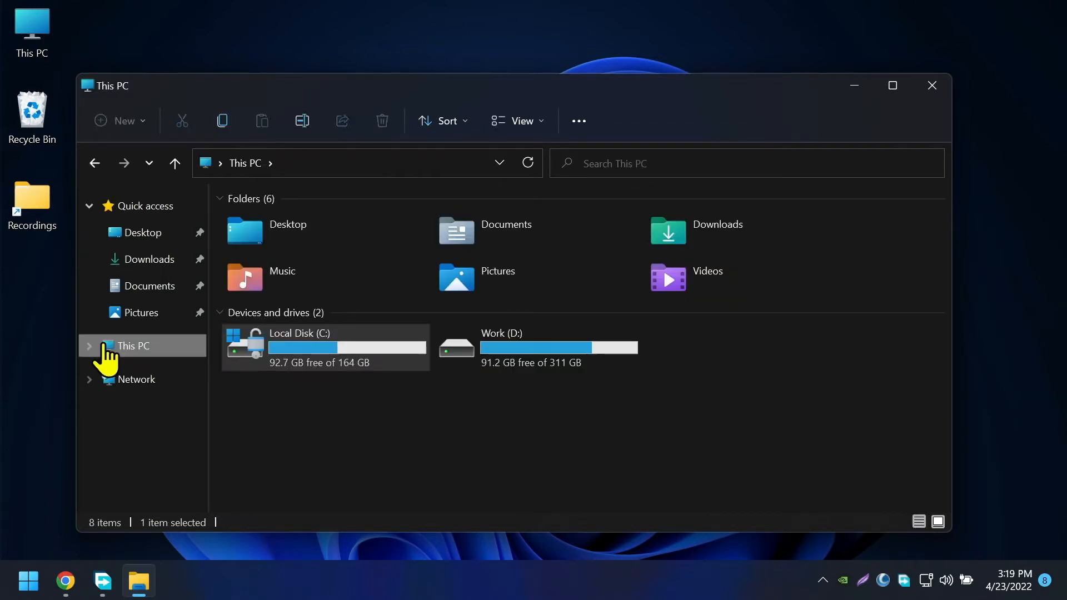
pyautogui.doubleClick(304, 355)
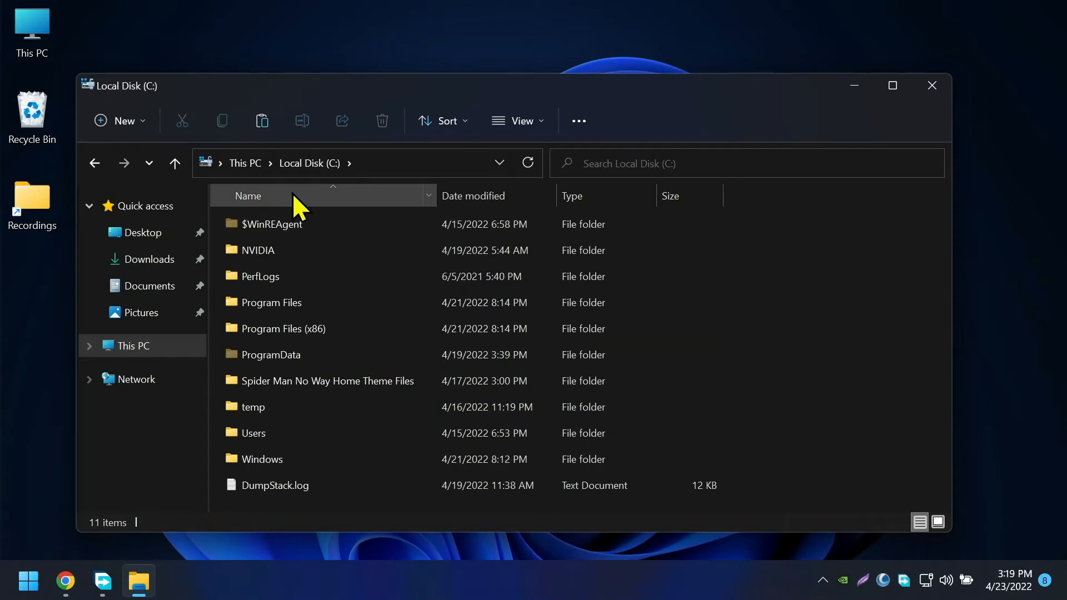
pyautogui.click(130, 130)
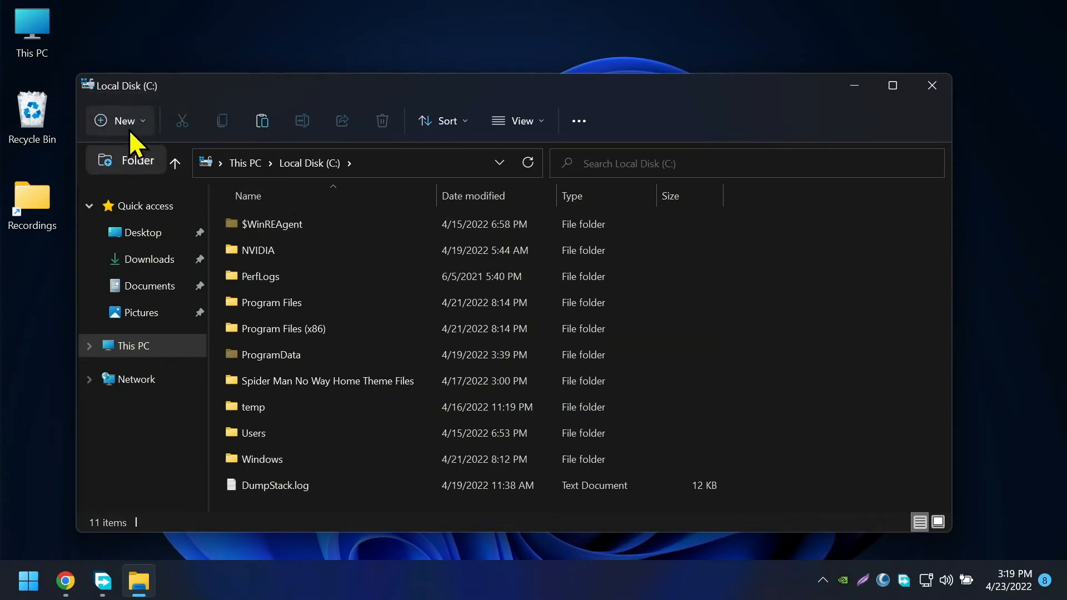
pyautogui.click(133, 163)
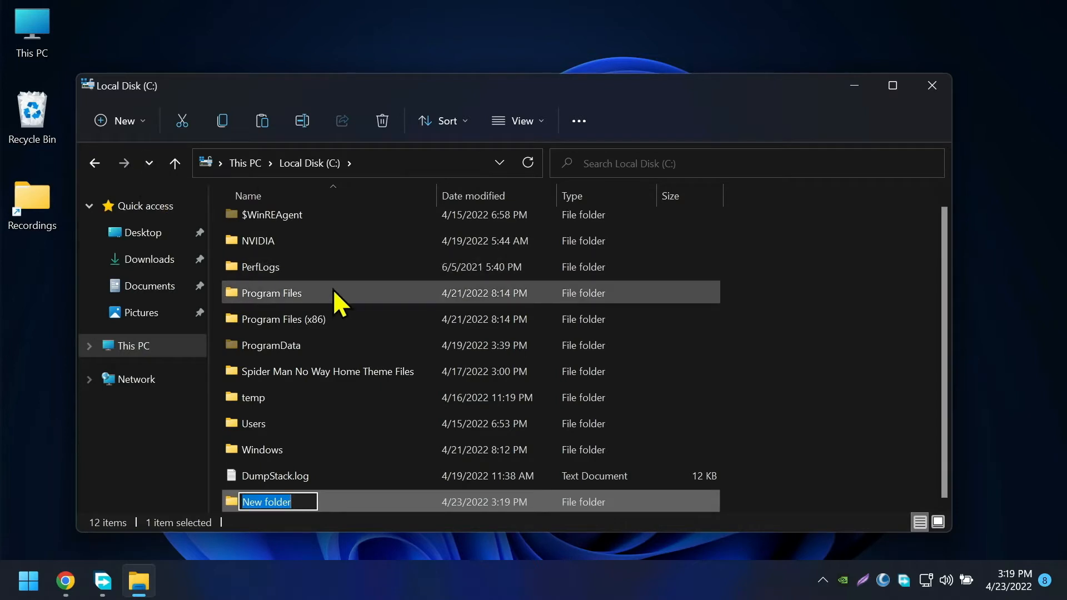
pyautogui.write('Taskbar XI')
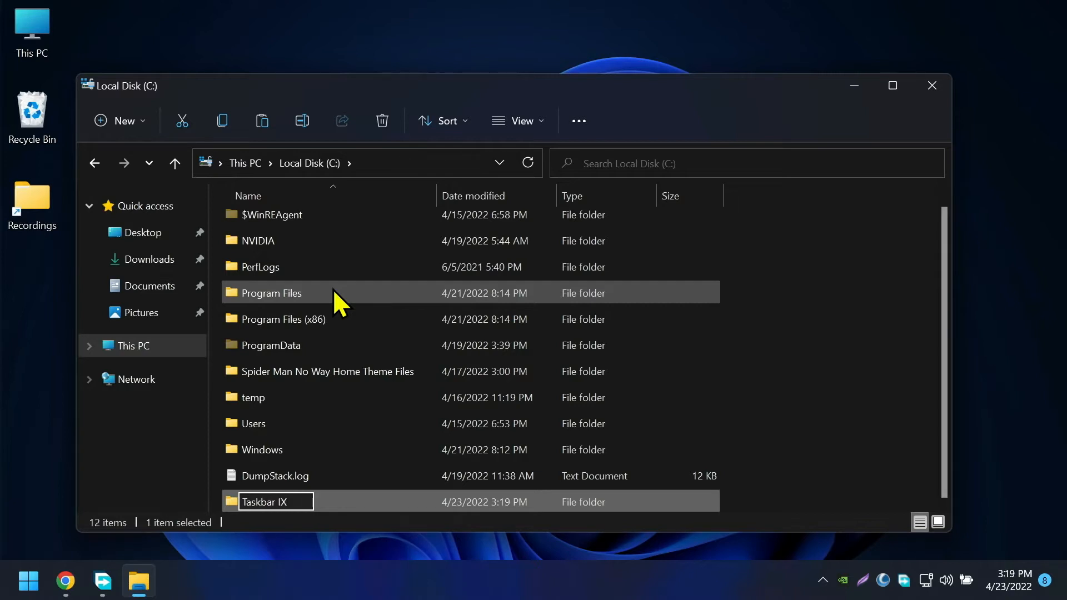
pyautogui.press('Return')
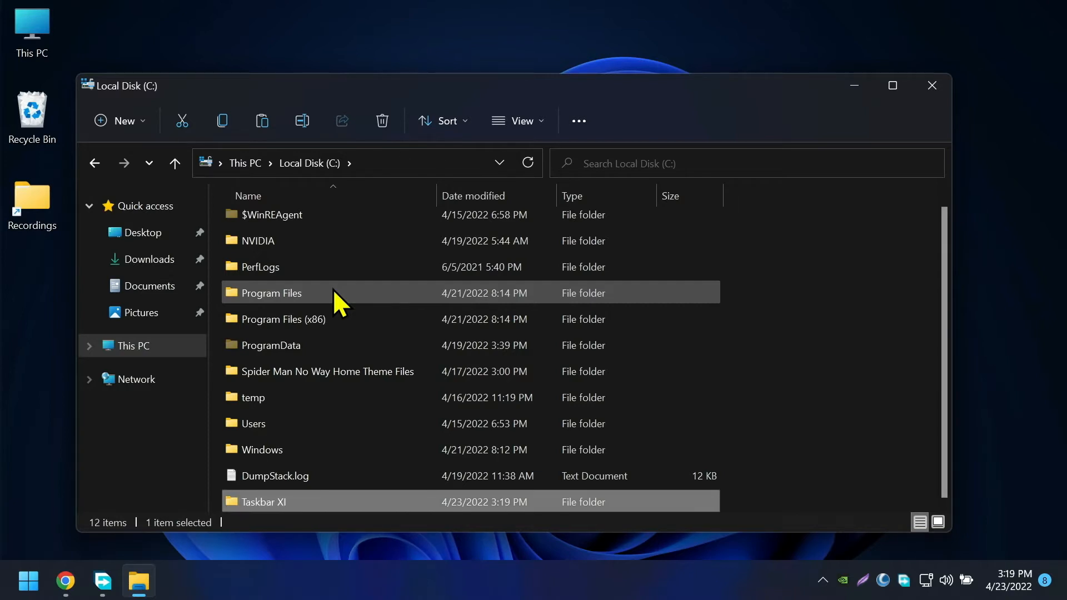
# Paste TaskbarXI.exe and TaskbarXIMFCGUI.exe into the Taskbar XI folder
pyautogui.doubleClick(300, 500)
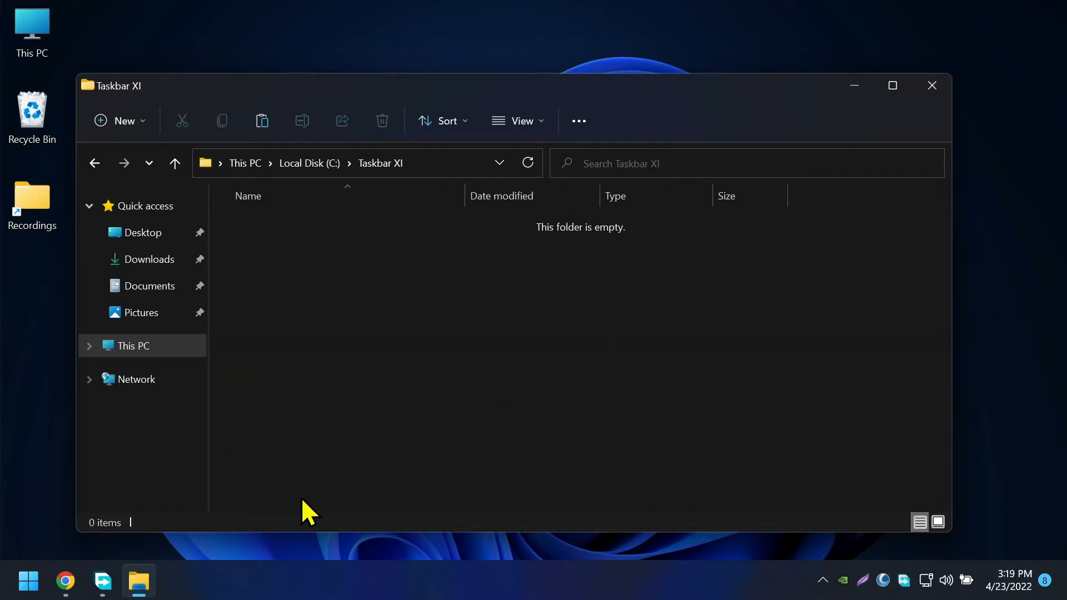
pyautogui.rightClick(283, 268)
pyautogui.click(323, 384)
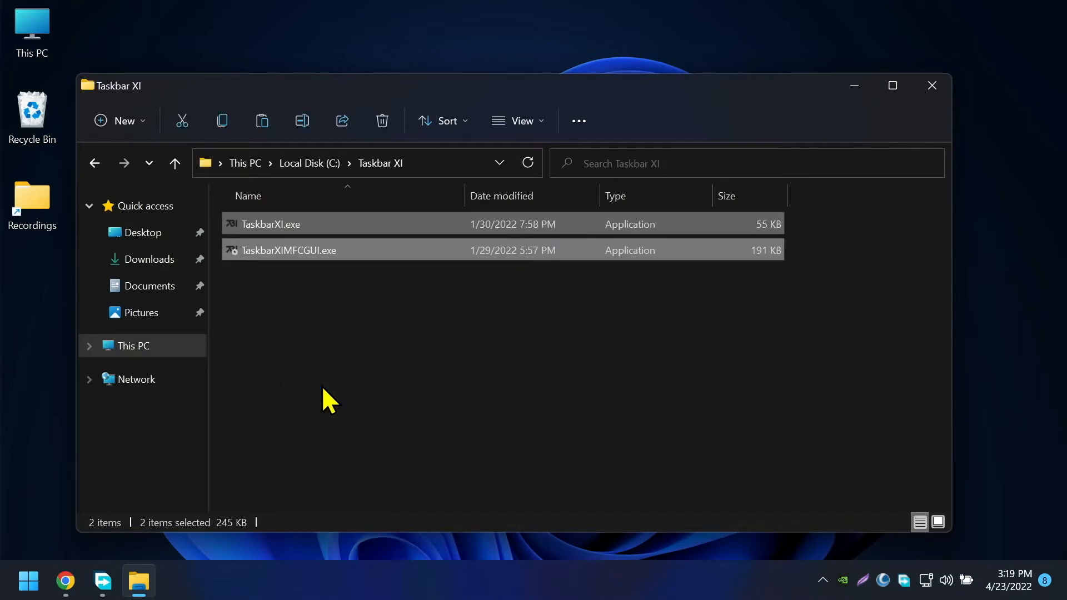
pyautogui.click(322, 399)
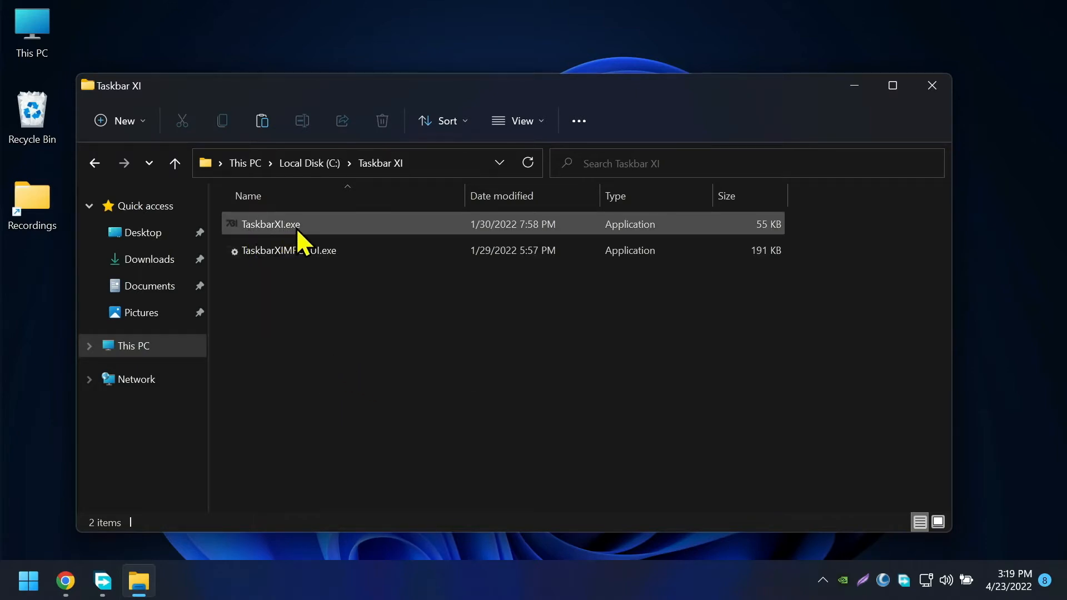
pyautogui.click(347, 228)
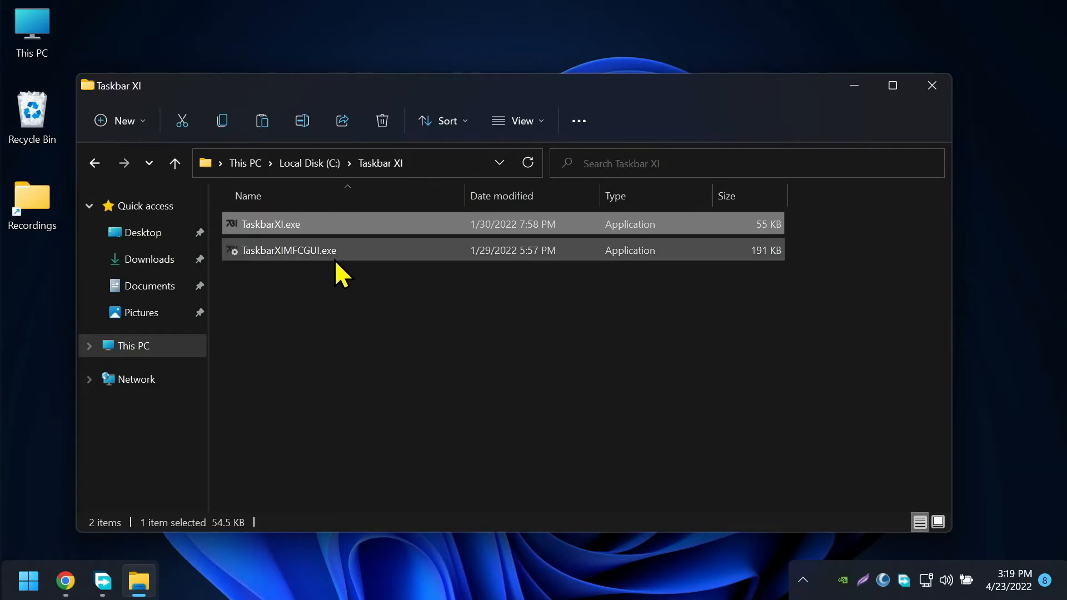
# Launch the TaskbarXI Configurator and apply No tray with Hide traywnd enabled
pyautogui.doubleClick(370, 255)
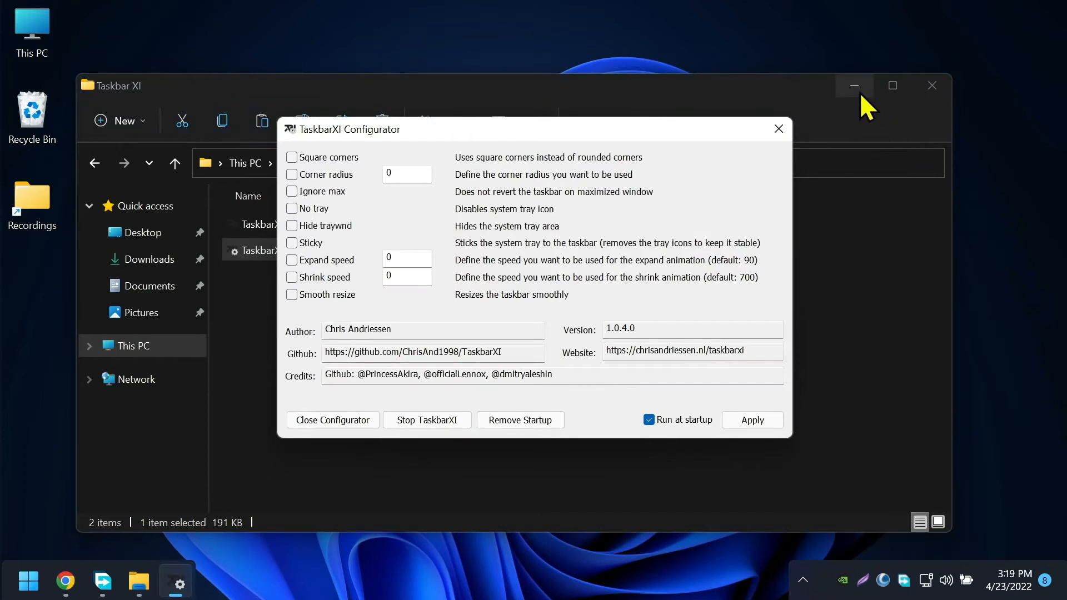
pyautogui.click(861, 94)
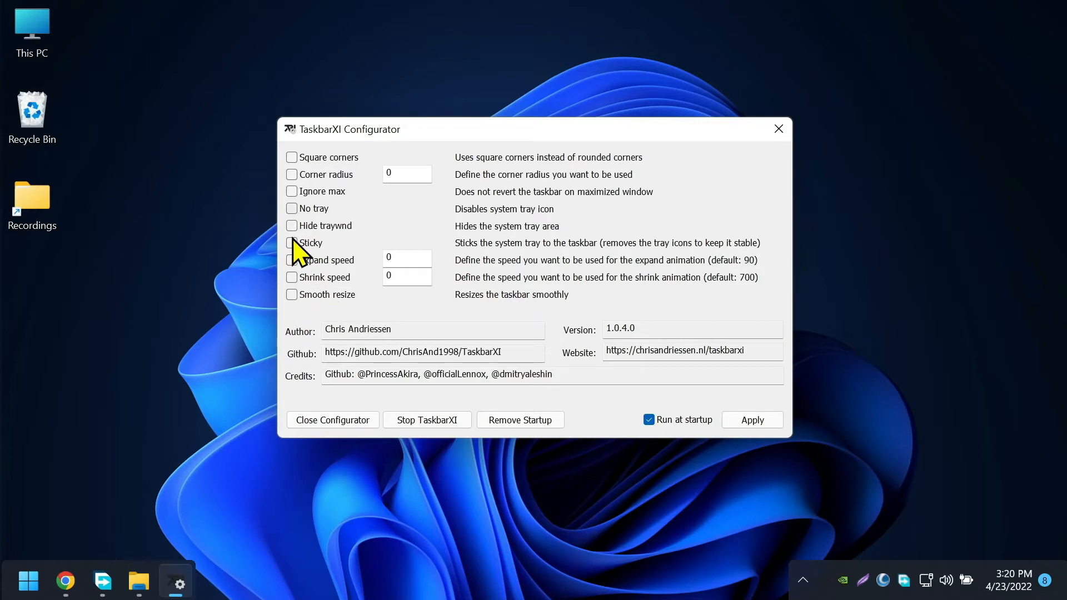
pyautogui.click(292, 209)
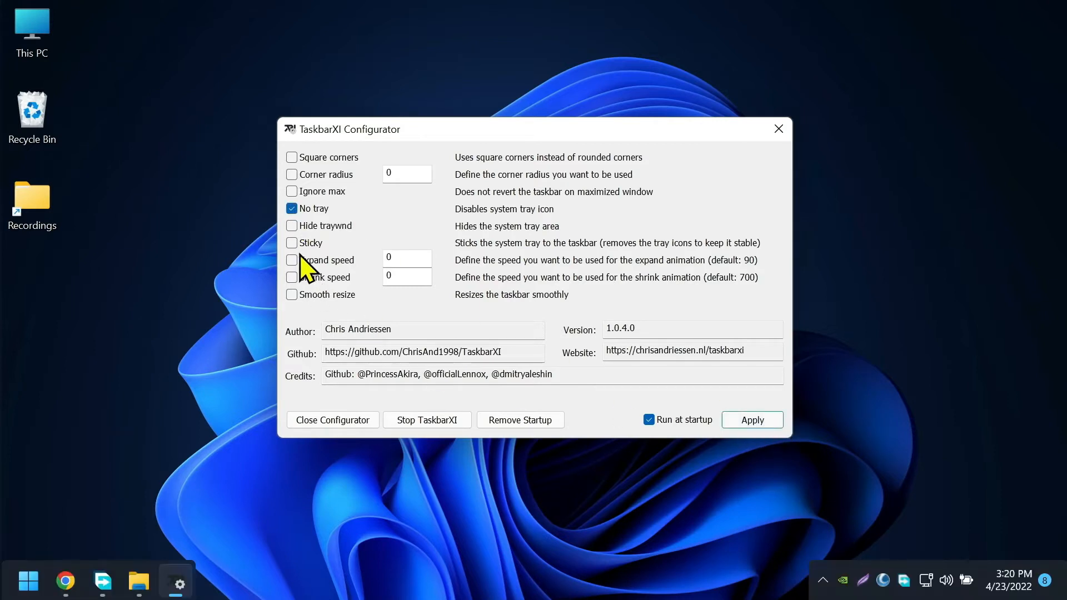
pyautogui.click(292, 226)
pyautogui.click(750, 419)
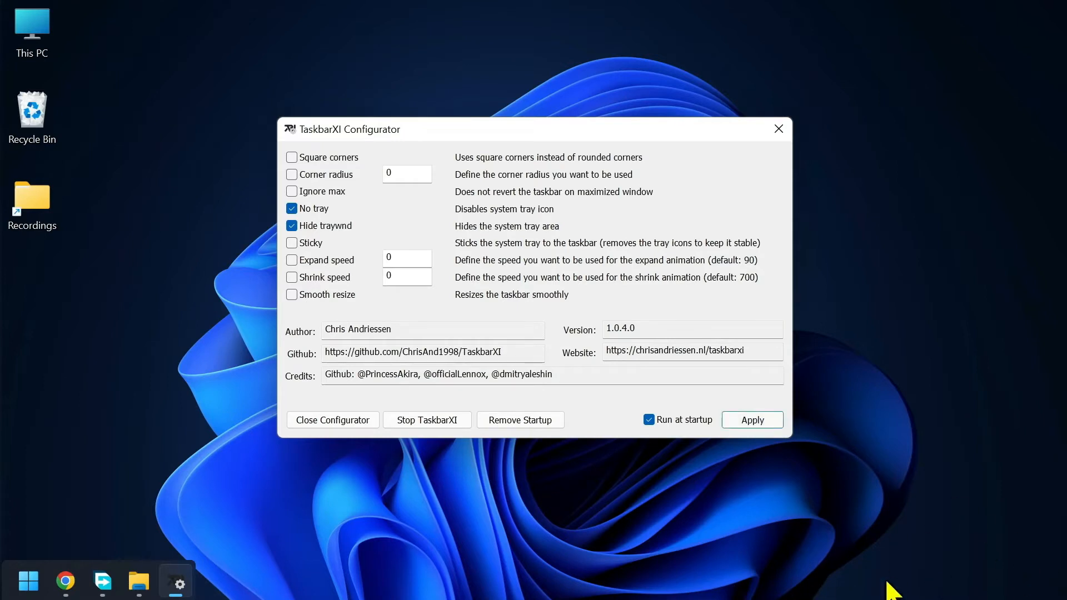
# Toggle Hide traywnd off and back on, reapply it, and close the configurator
pyautogui.click(292, 226)
pyautogui.click(752, 422)
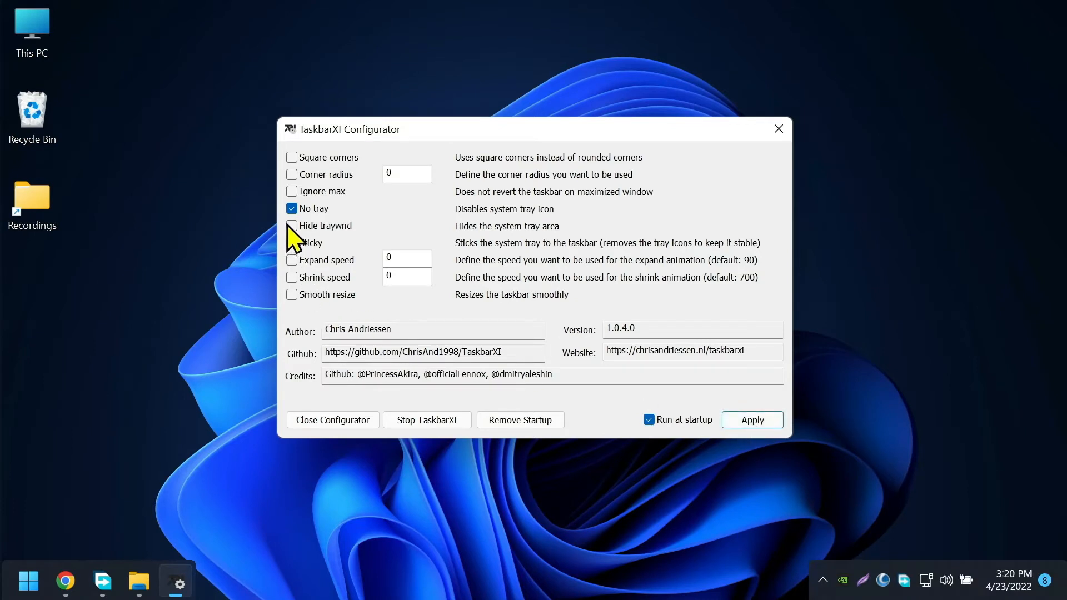
pyautogui.click(292, 226)
pyautogui.click(766, 414)
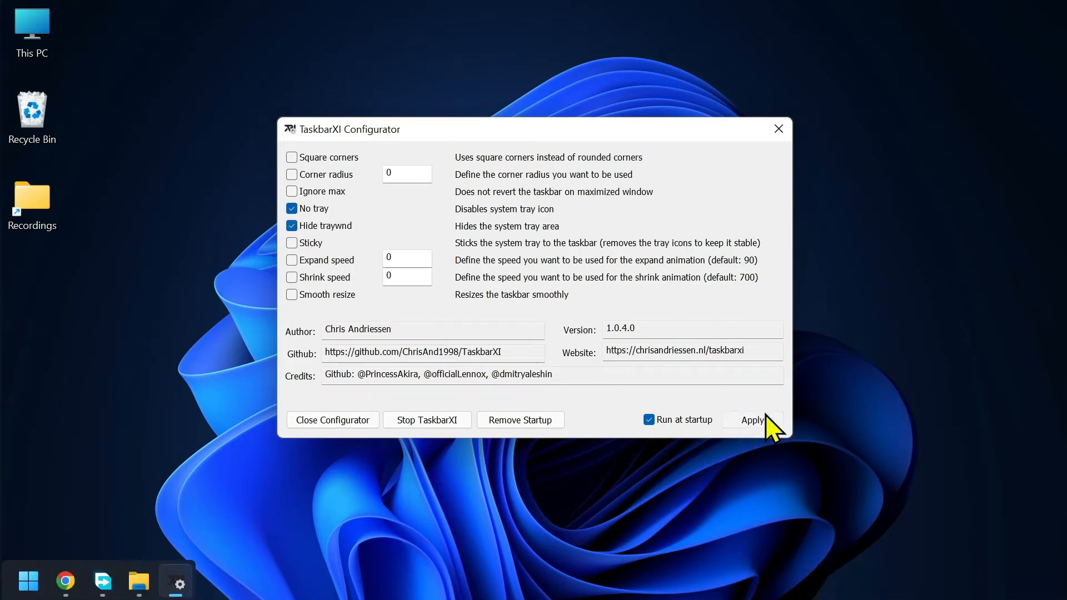
pyautogui.click(781, 131)
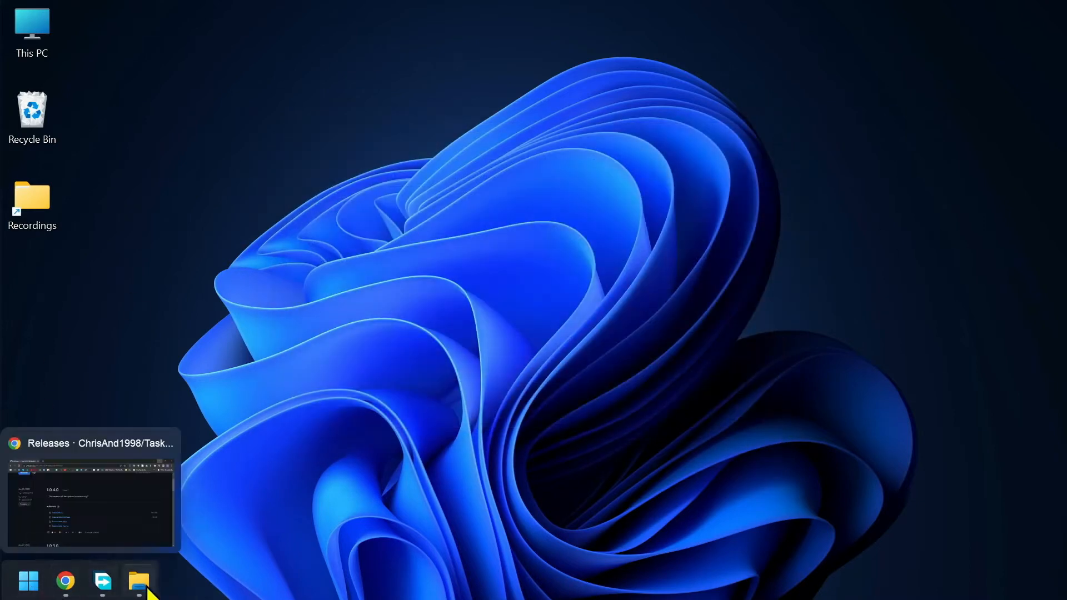
# Set Taskbar alignment to Center under Taskbar behaviors in Settings, then close Settings
pyautogui.click(31, 584)
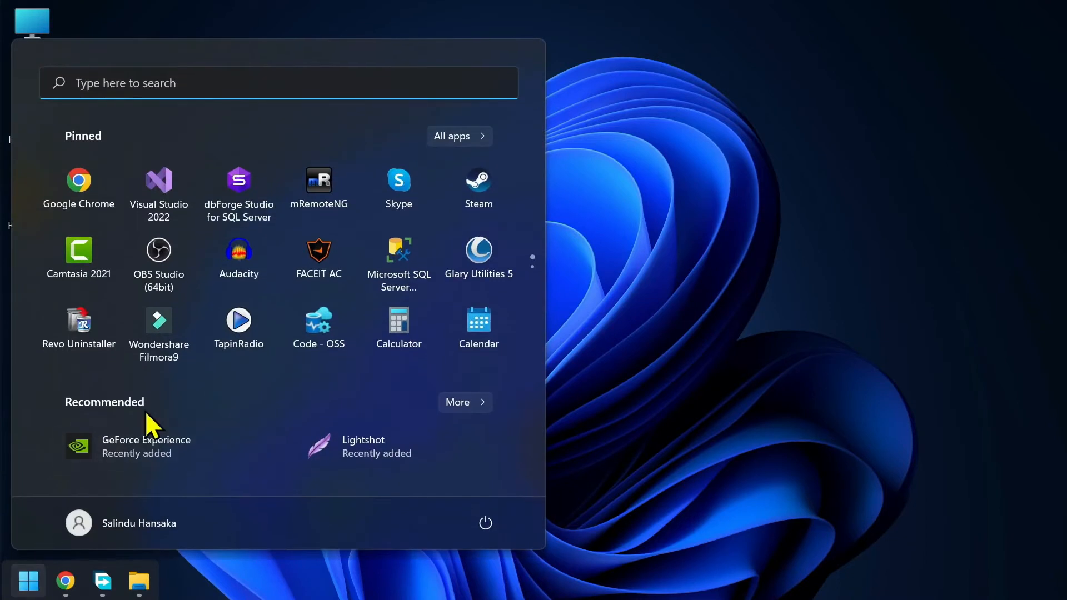
pyautogui.write('taskbar settings')
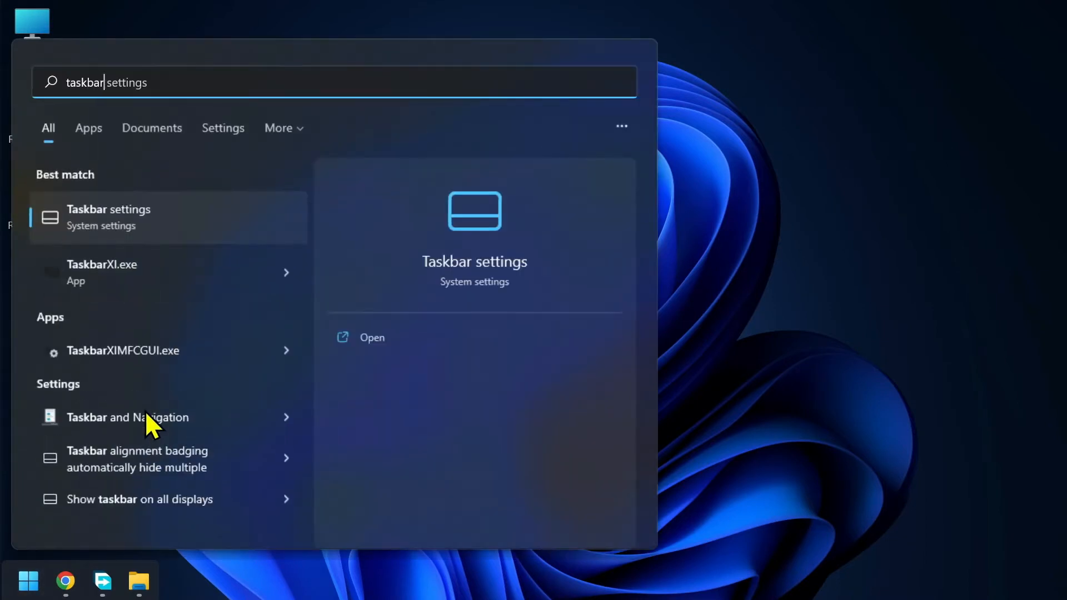
pyautogui.click(118, 222)
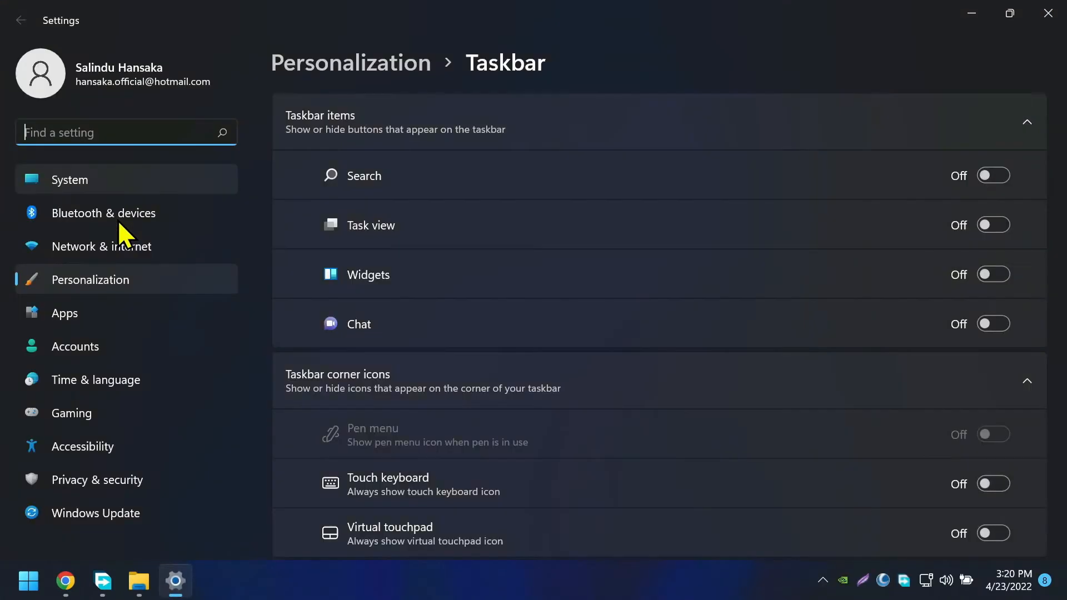
pyautogui.scroll(-3, 446, 245)
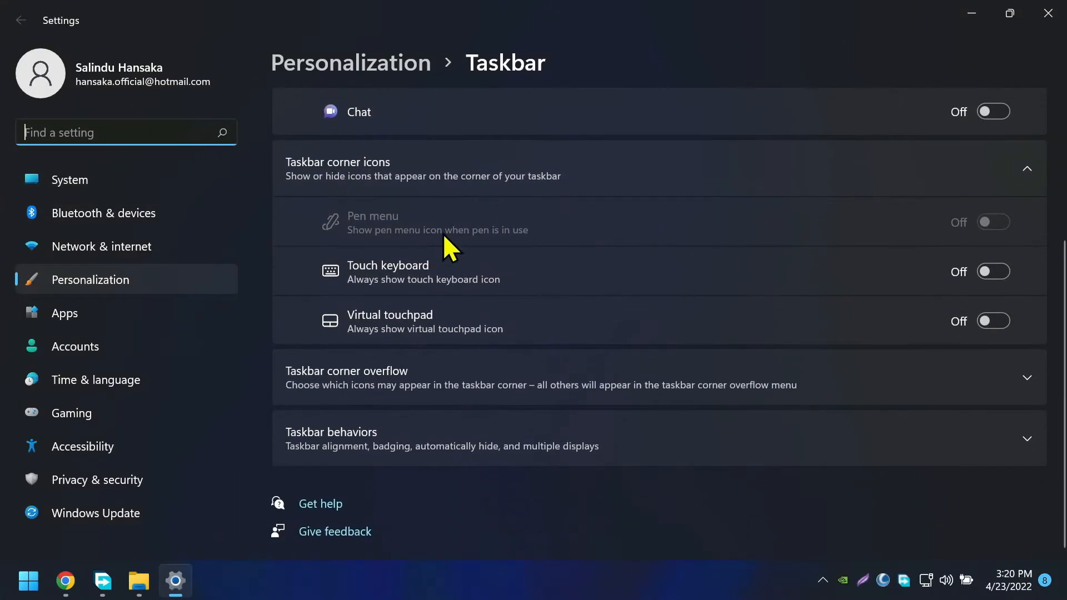
pyautogui.click(1027, 439)
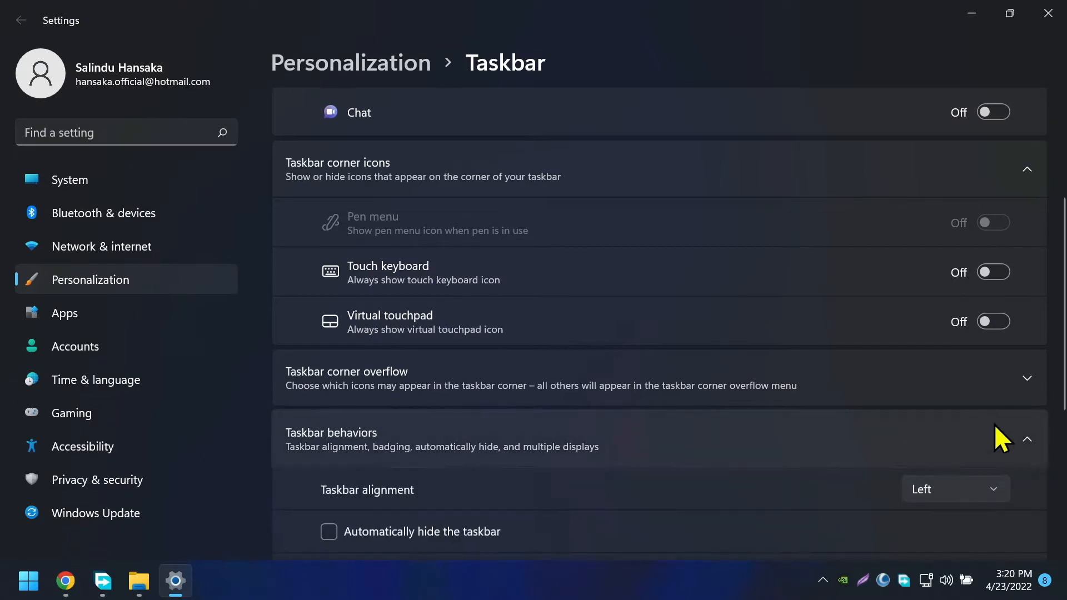
pyautogui.scroll(-5, 772, 375)
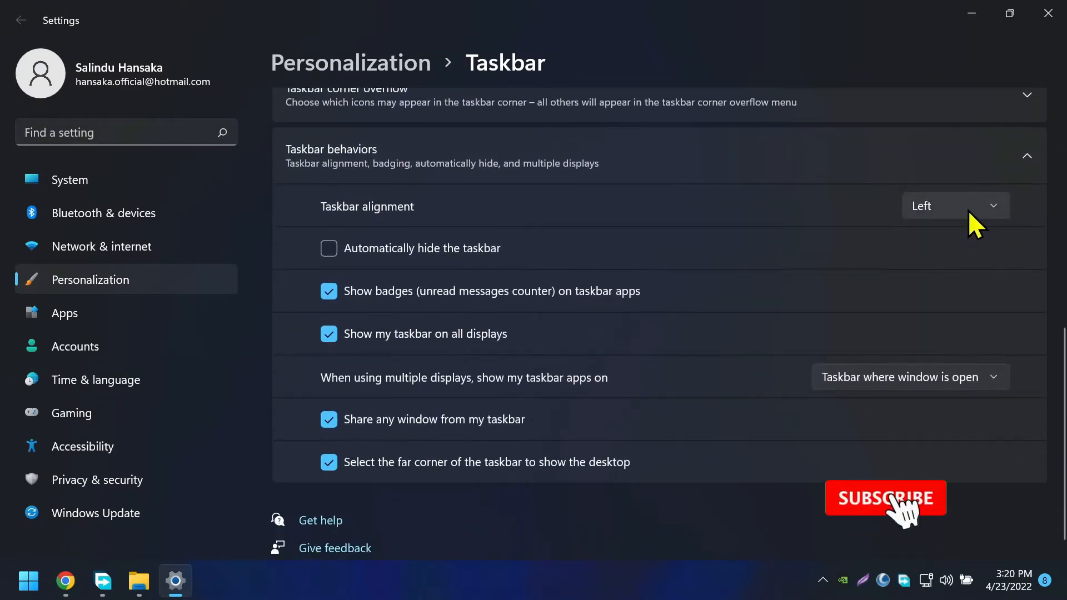
pyautogui.click(968, 211)
pyautogui.click(949, 235)
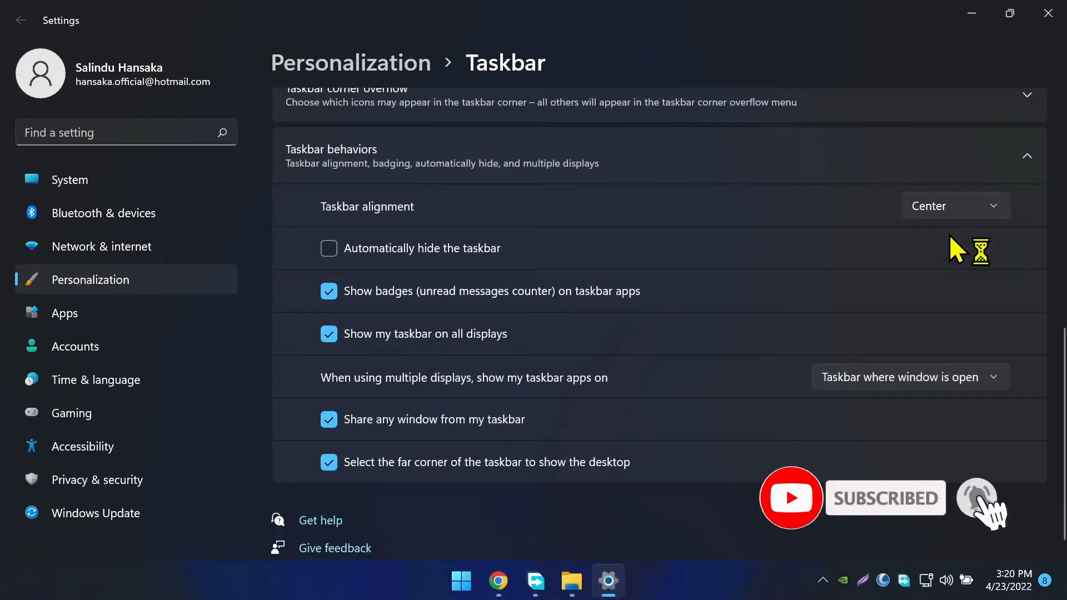
pyautogui.click(1048, 17)
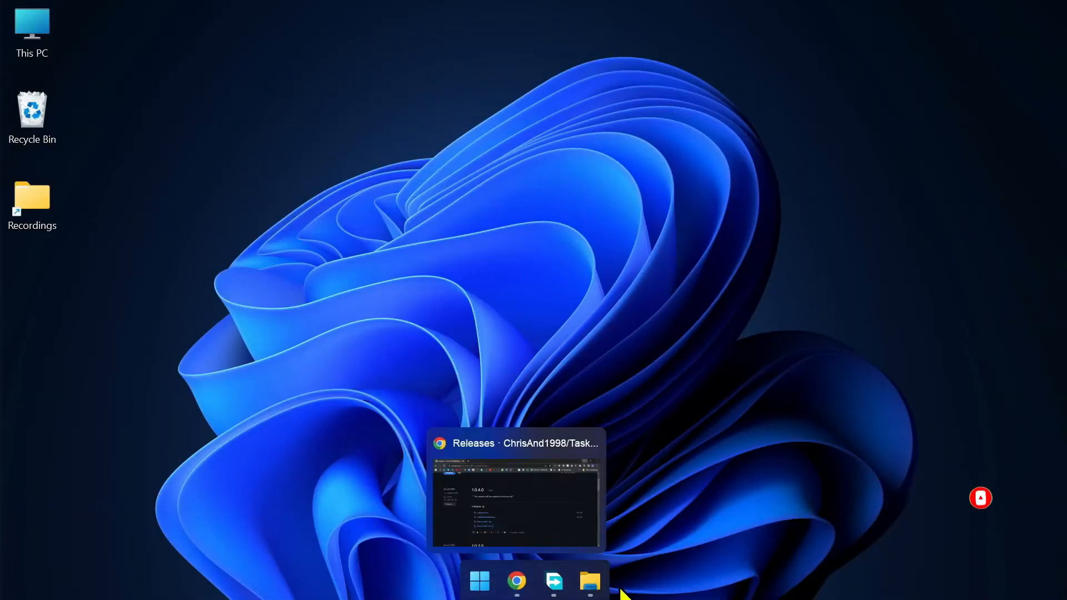
pyautogui.moveTo(534, 581)
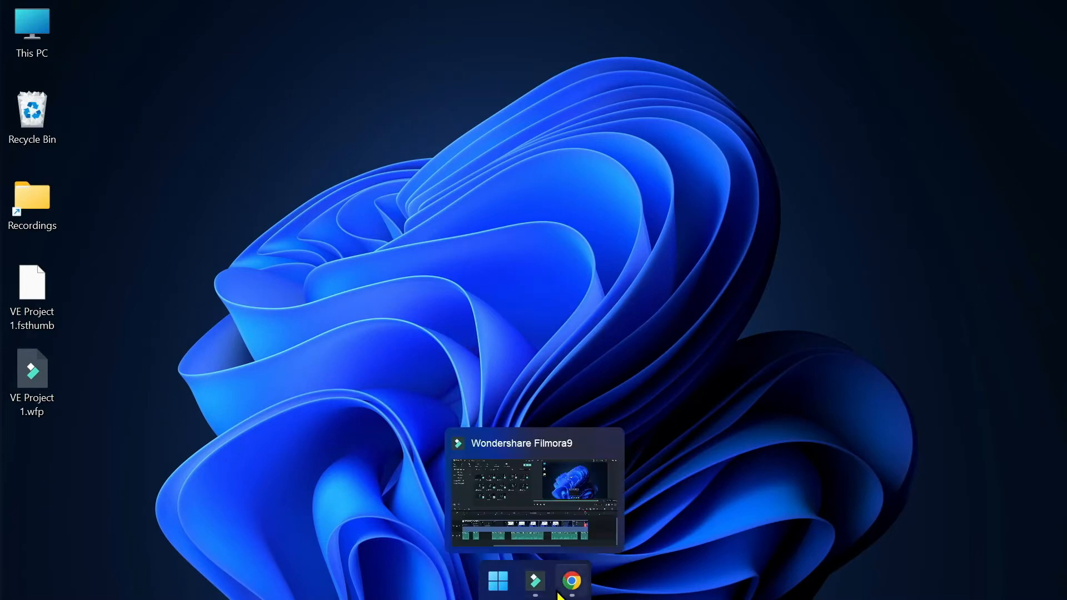
# Download the Rainmeter 4.5.13 release from rainmeter.net
pyautogui.click(573, 581)
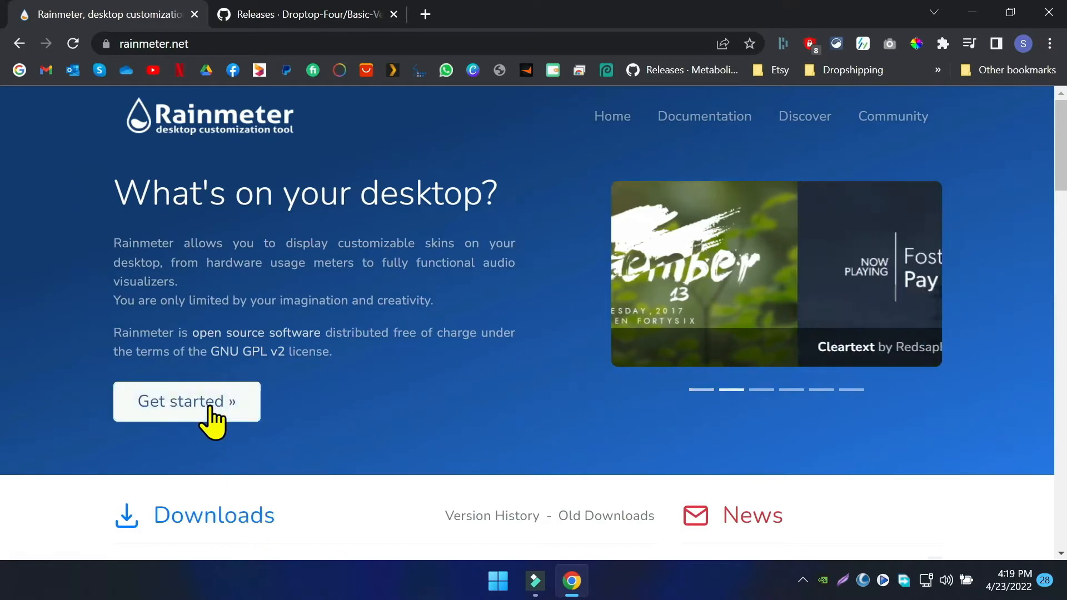
pyautogui.scroll(-2, 215, 409)
pyautogui.scroll(-1, 225, 414)
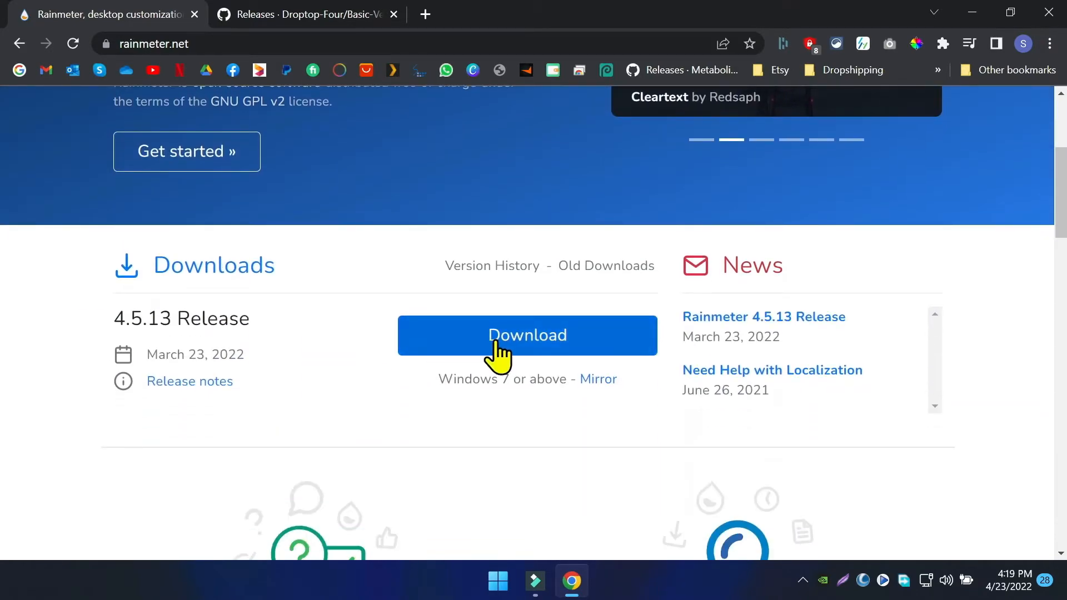
pyautogui.click(537, 358)
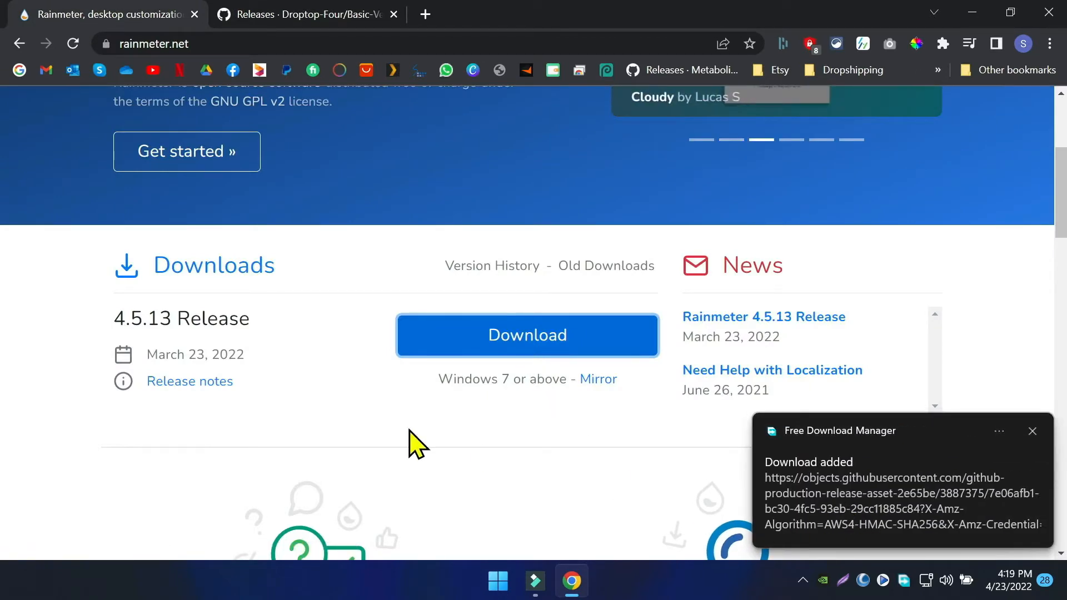
pyautogui.click(841, 492)
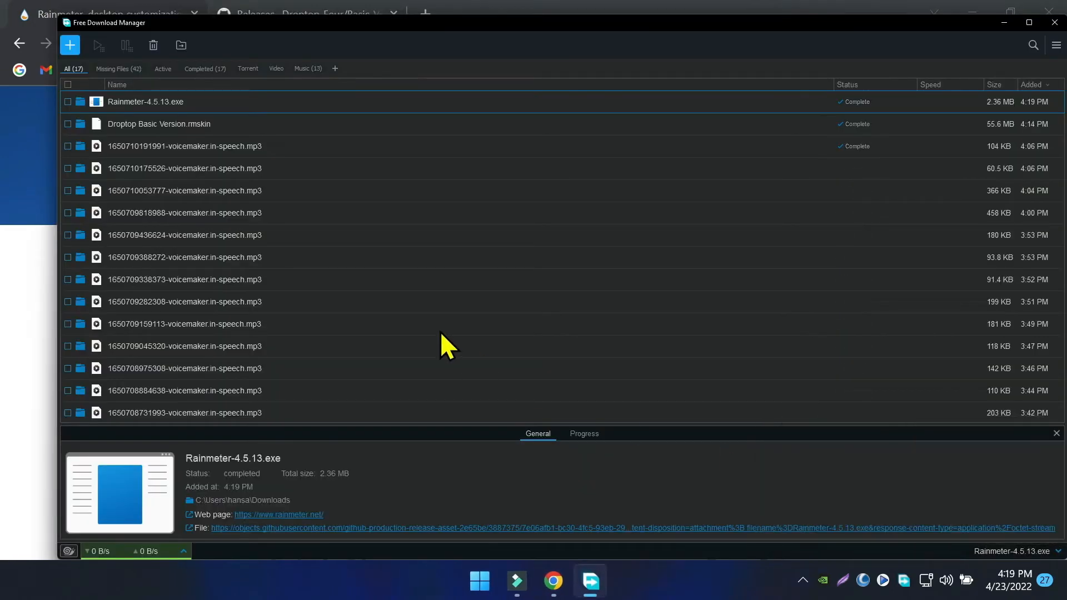
# Show the installer in Downloads and launch Rainmeter-4.5.13.exe
pyautogui.click(81, 101)
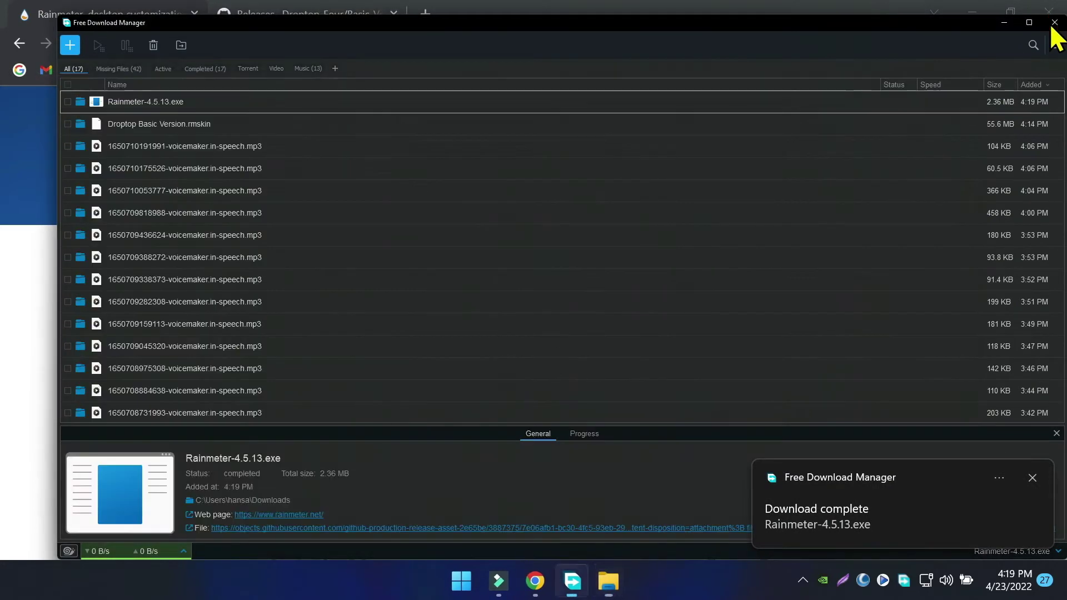
pyautogui.click(1054, 23)
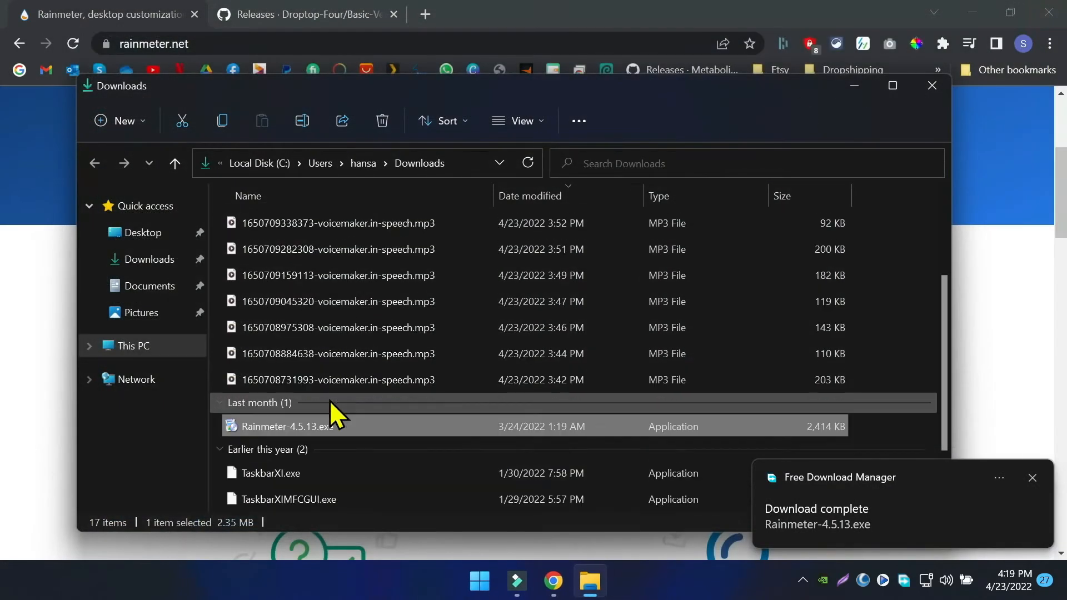
pyautogui.doubleClick(279, 429)
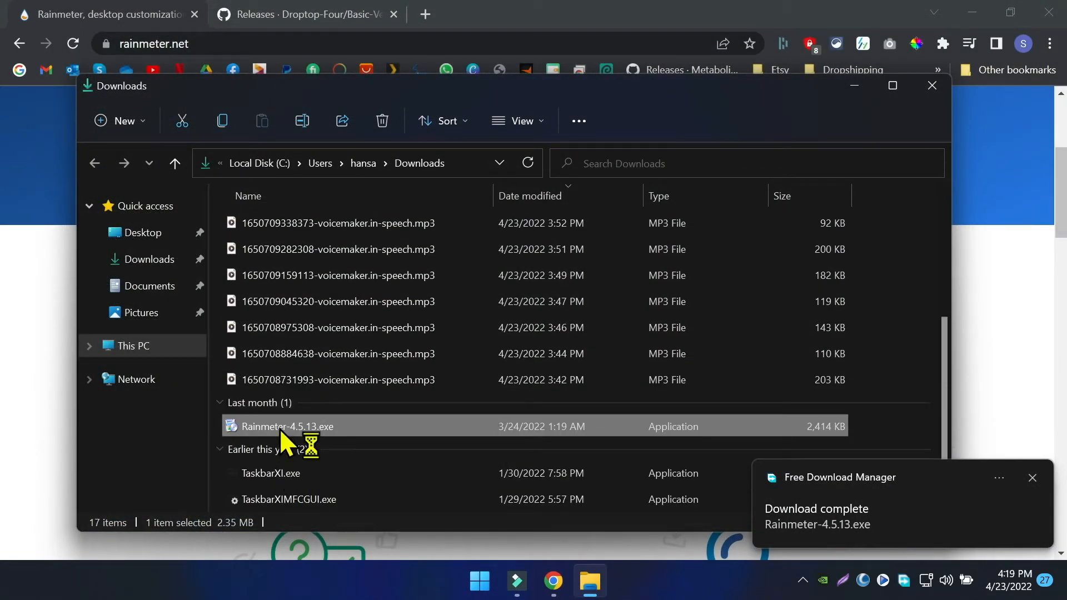
# Install Rainmeter with the standard options and finish with Run Rainmeter checked
pyautogui.click(523, 328)
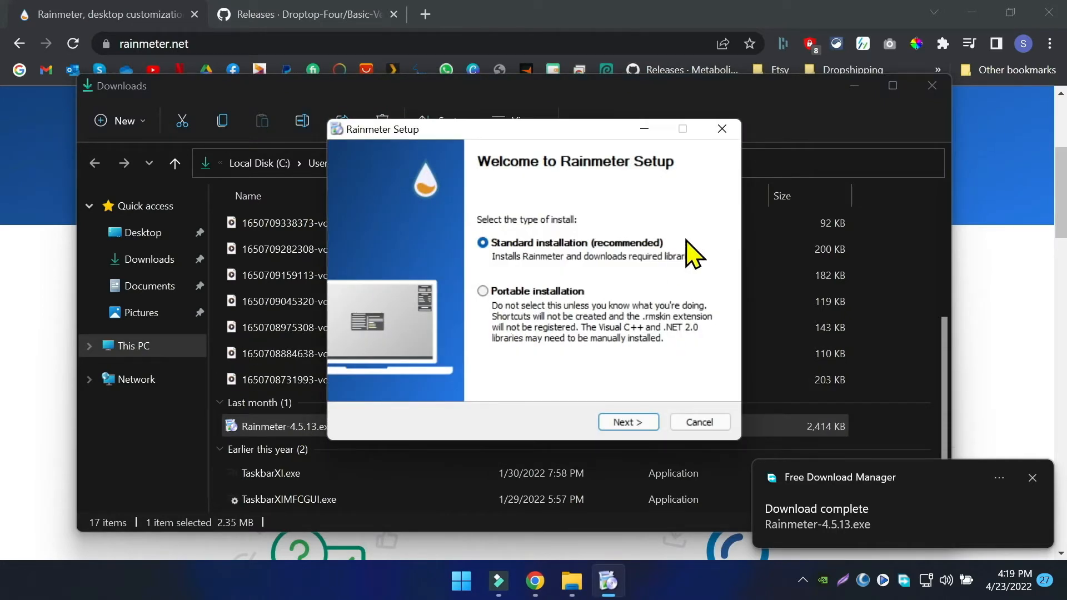
pyautogui.click(644, 426)
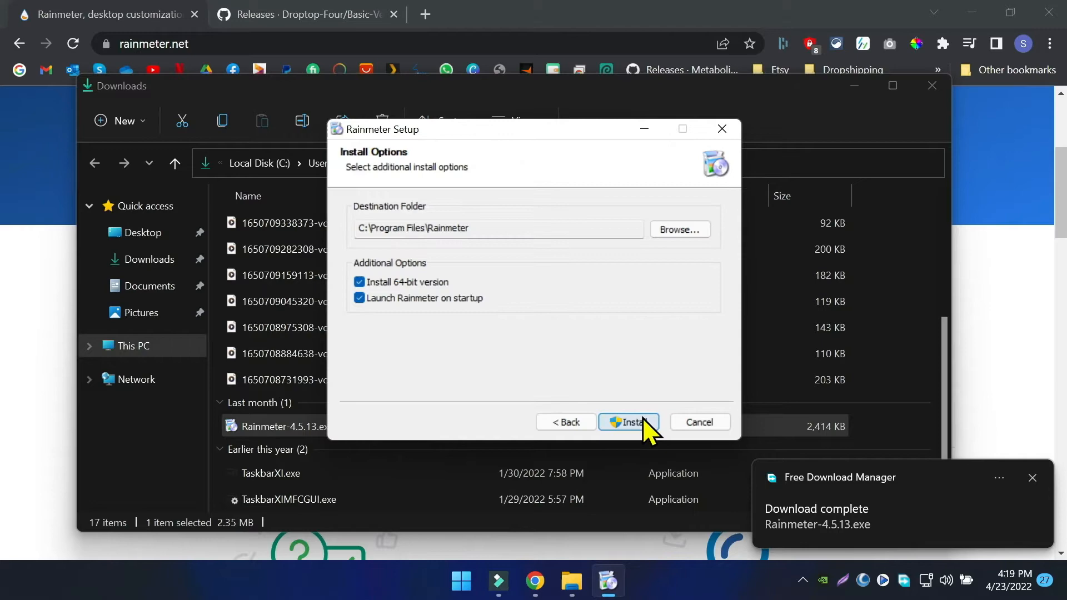
pyautogui.click(643, 421)
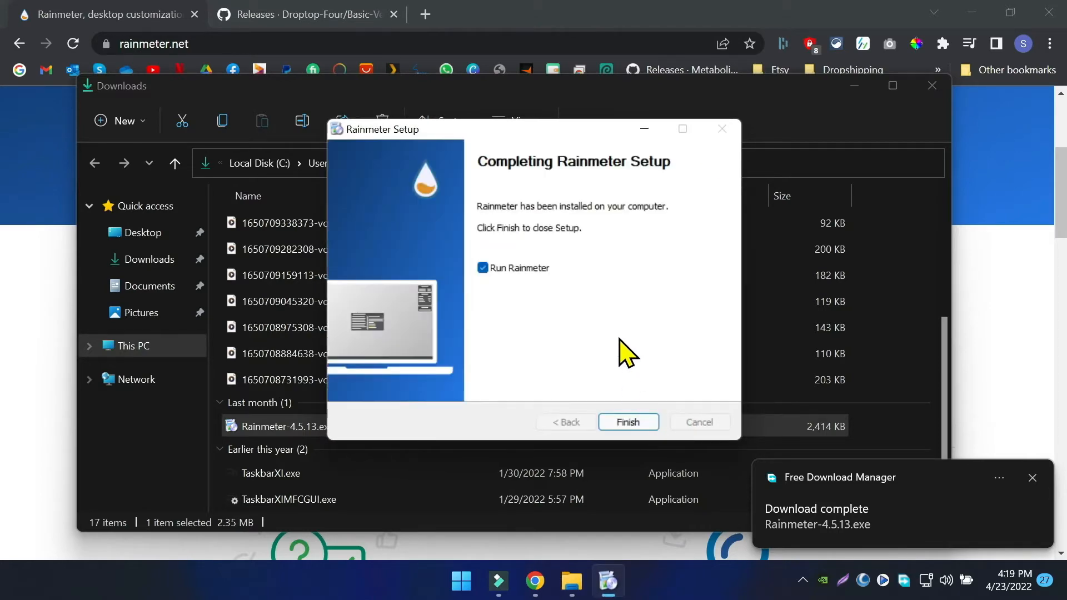
pyautogui.click(632, 424)
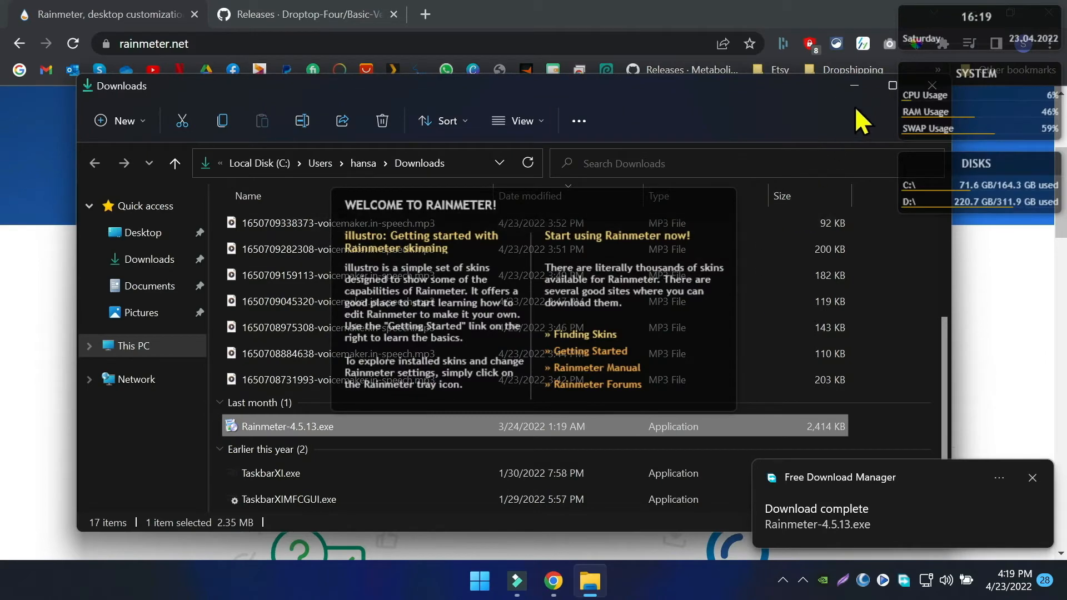
# Minimize the open windows and dismiss the download and welcome notifications
pyautogui.click(855, 87)
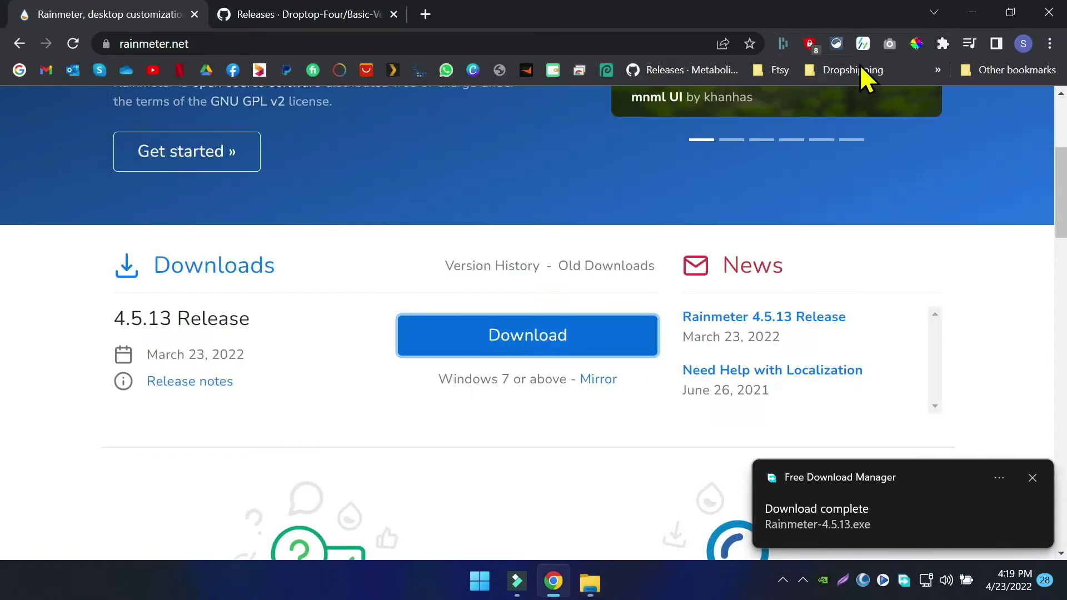
pyautogui.click(970, 17)
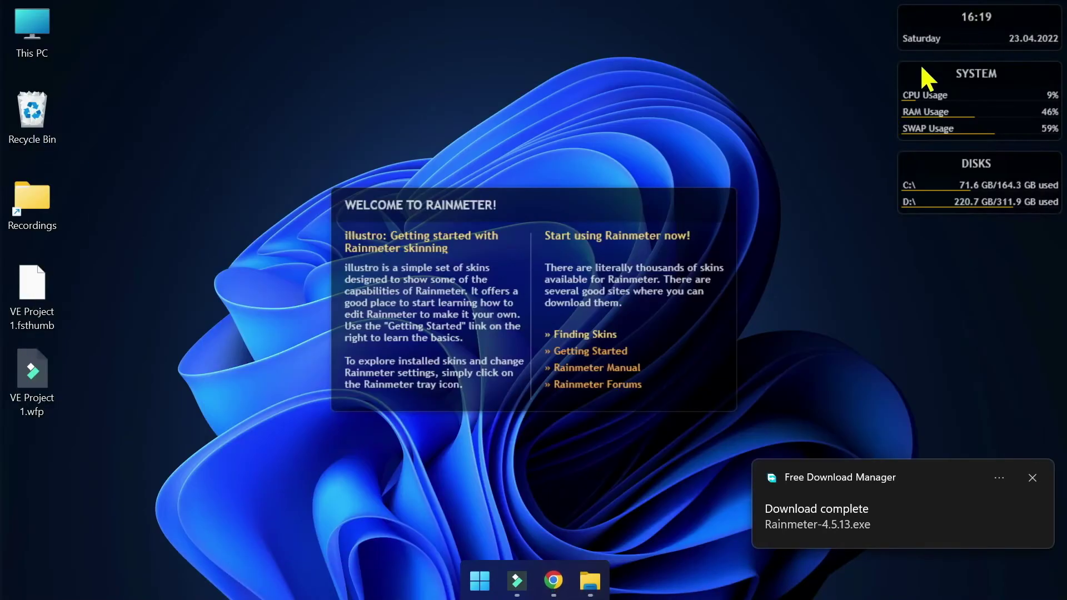
pyautogui.click(1032, 478)
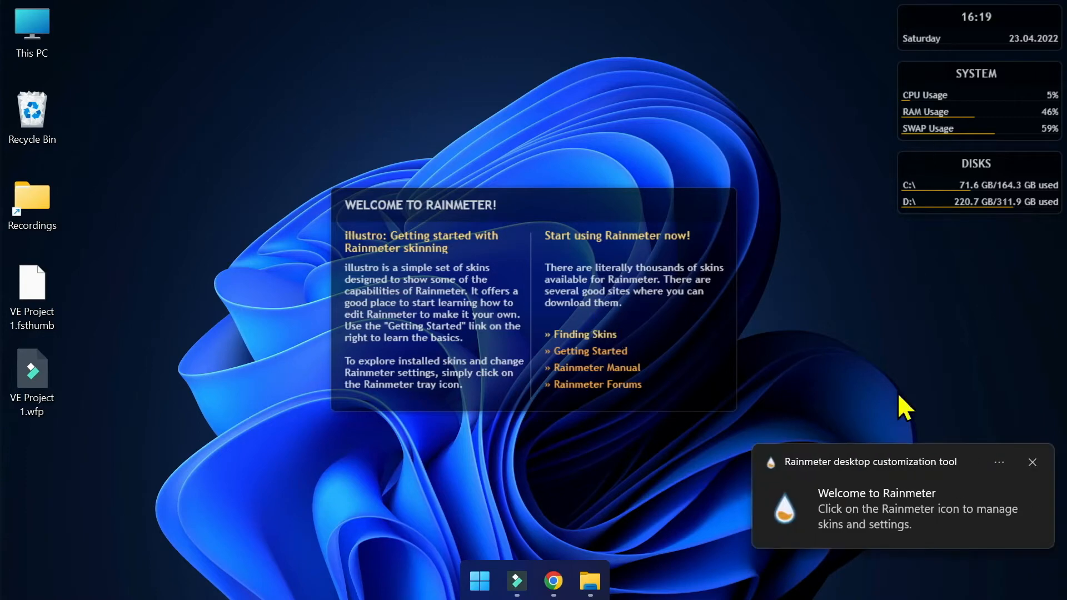
pyautogui.click(965, 458)
# Unload the illustro Welcome, Disk, System and Clock skins from the desktop
pyautogui.rightClick(669, 247)
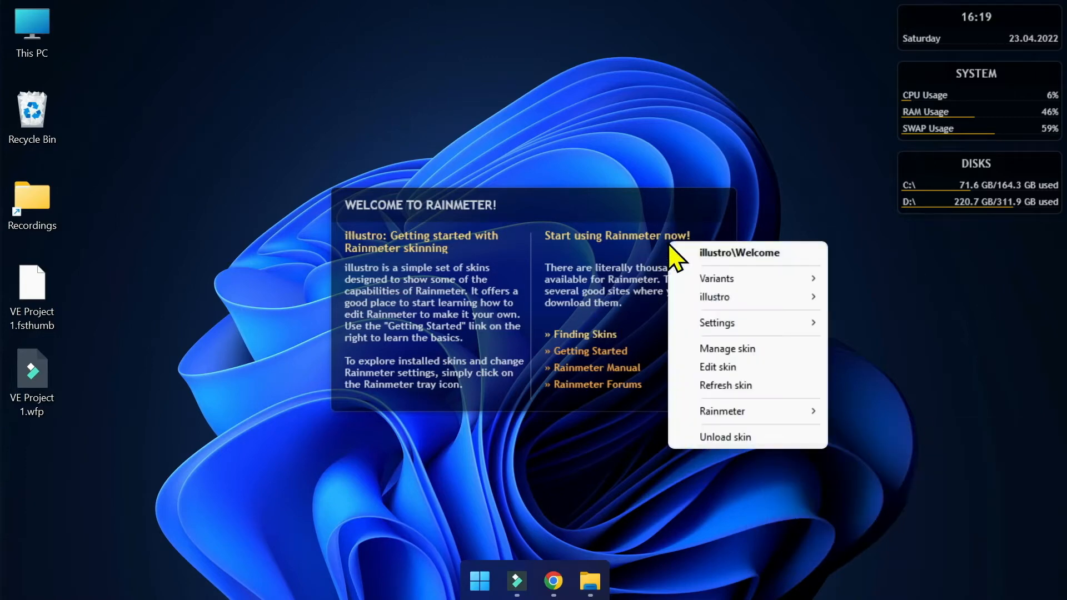
pyautogui.click(805, 442)
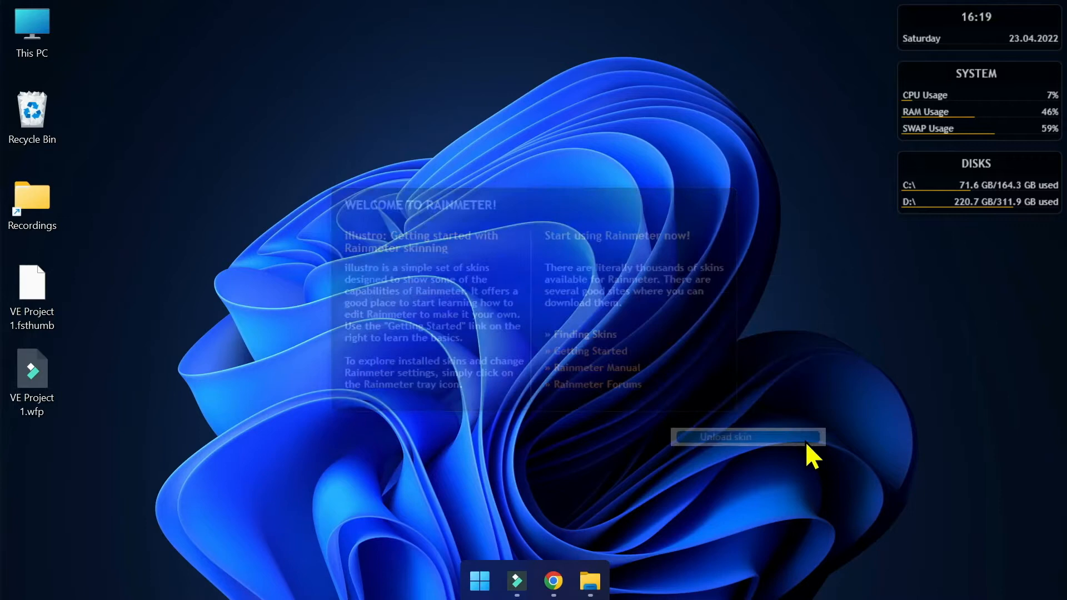
pyautogui.rightClick(921, 175)
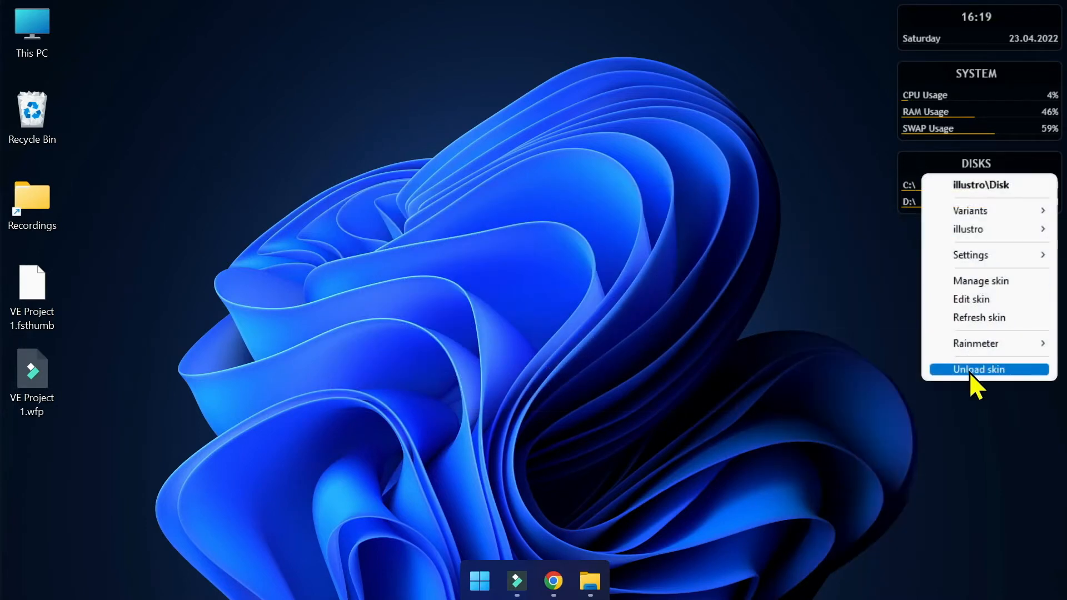
pyautogui.click(1005, 372)
pyautogui.rightClick(919, 80)
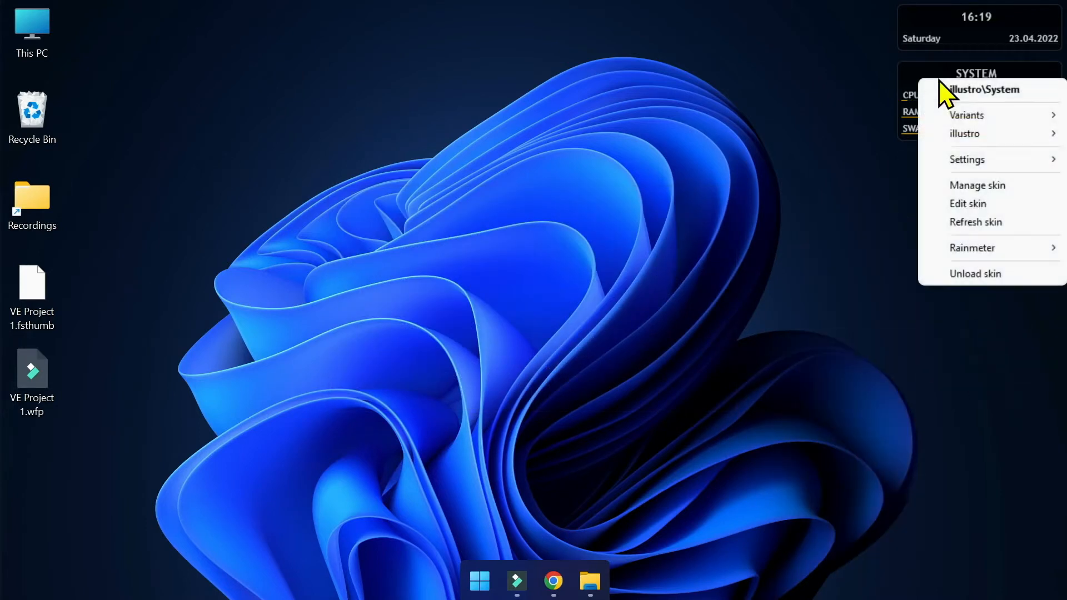
pyautogui.click(979, 275)
pyautogui.rightClick(937, 26)
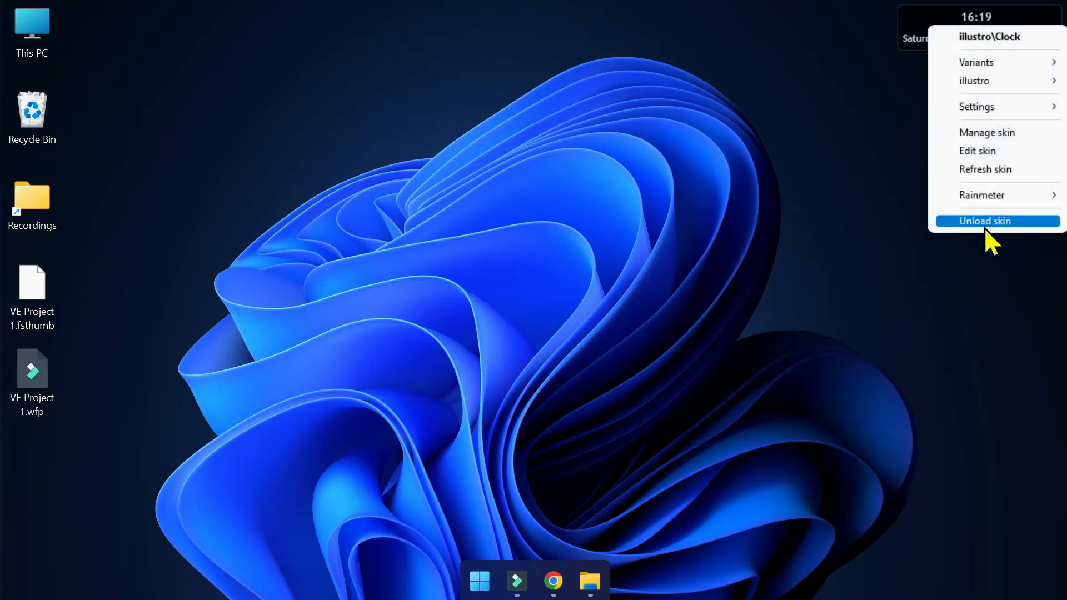
pyautogui.click(1006, 222)
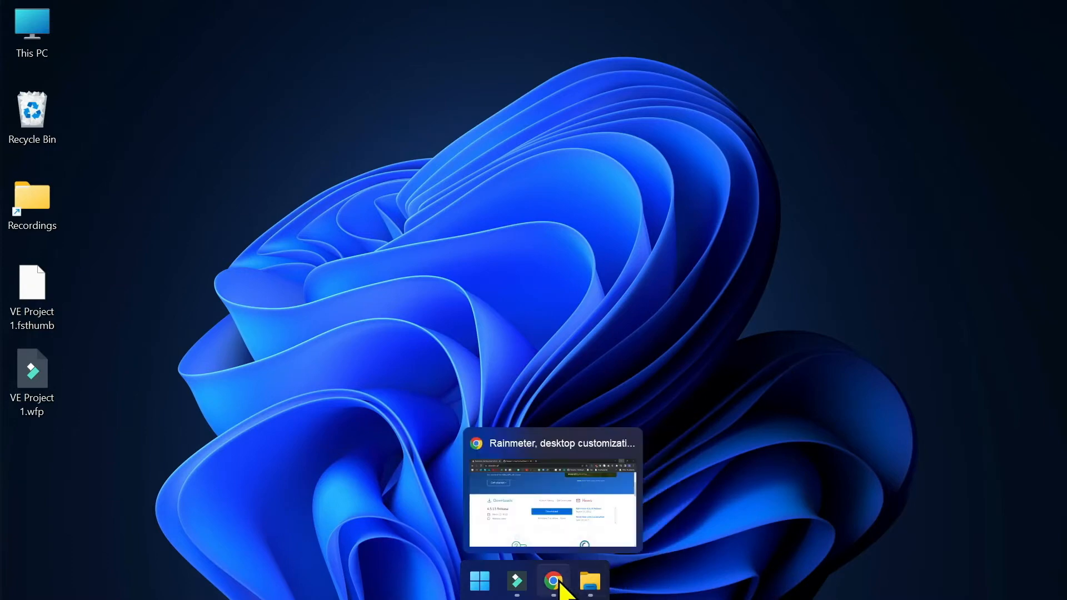
# Download Droptop Basic Version.rmskin from the Droptop Four releases tab, allowing the duplicate
pyautogui.moveTo(554, 581)
pyautogui.click(554, 581)
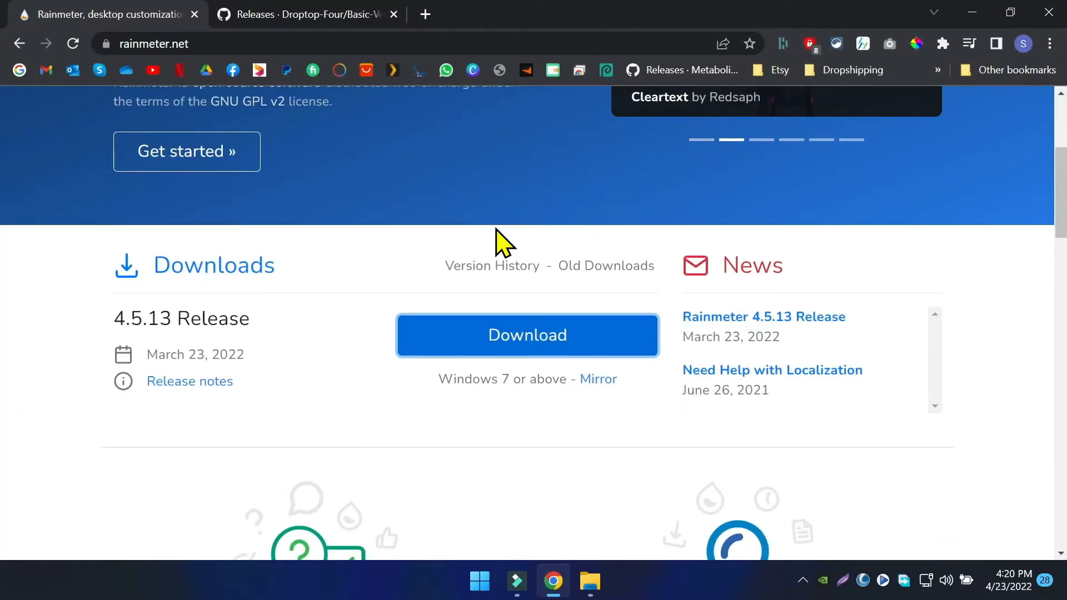
pyautogui.click(300, 25)
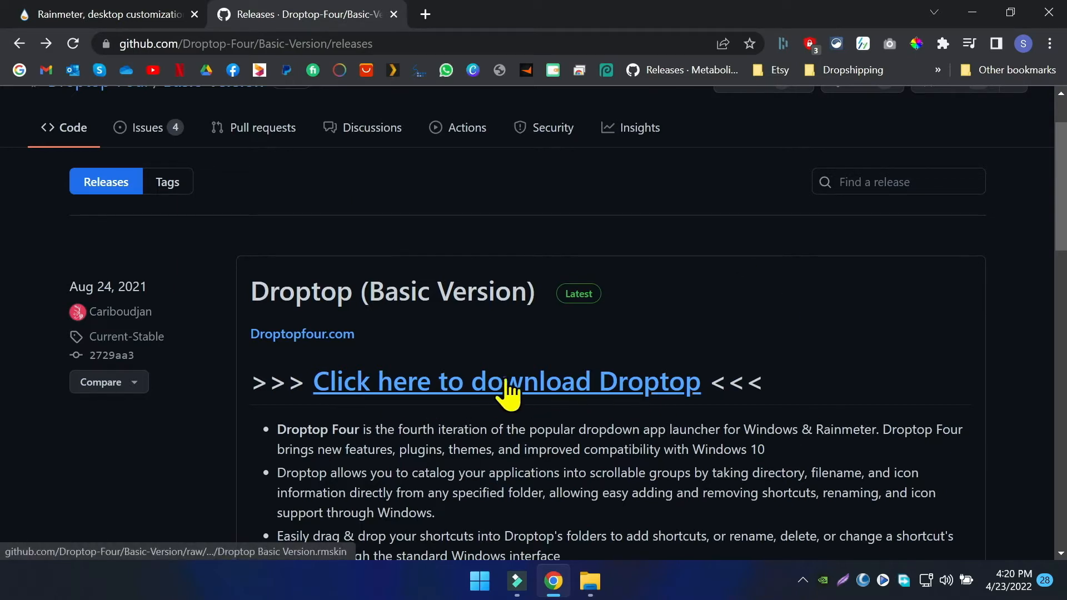
pyautogui.click(373, 399)
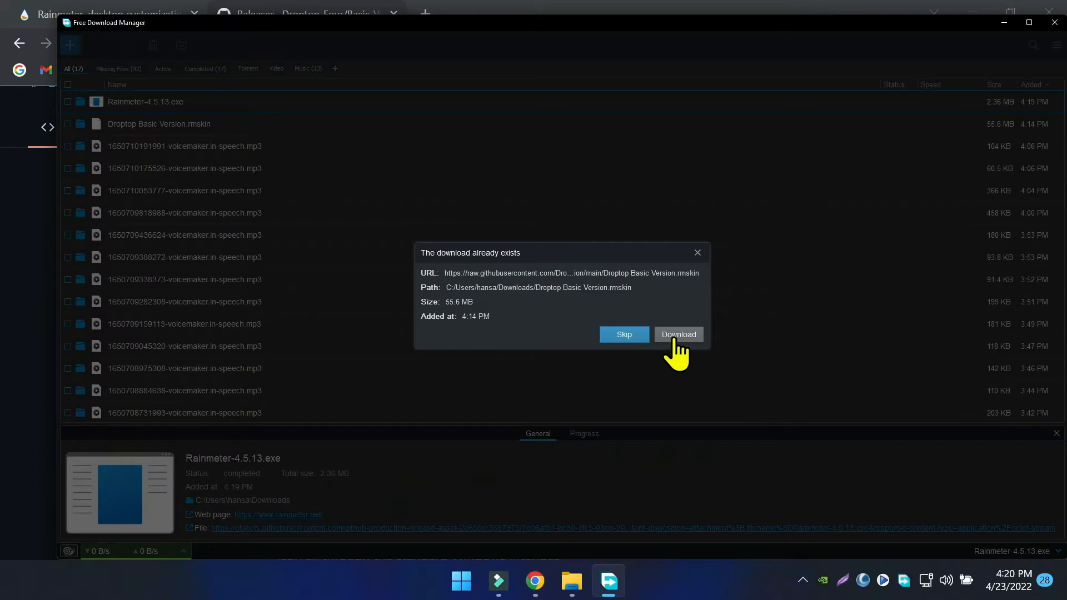
pyautogui.click(658, 334)
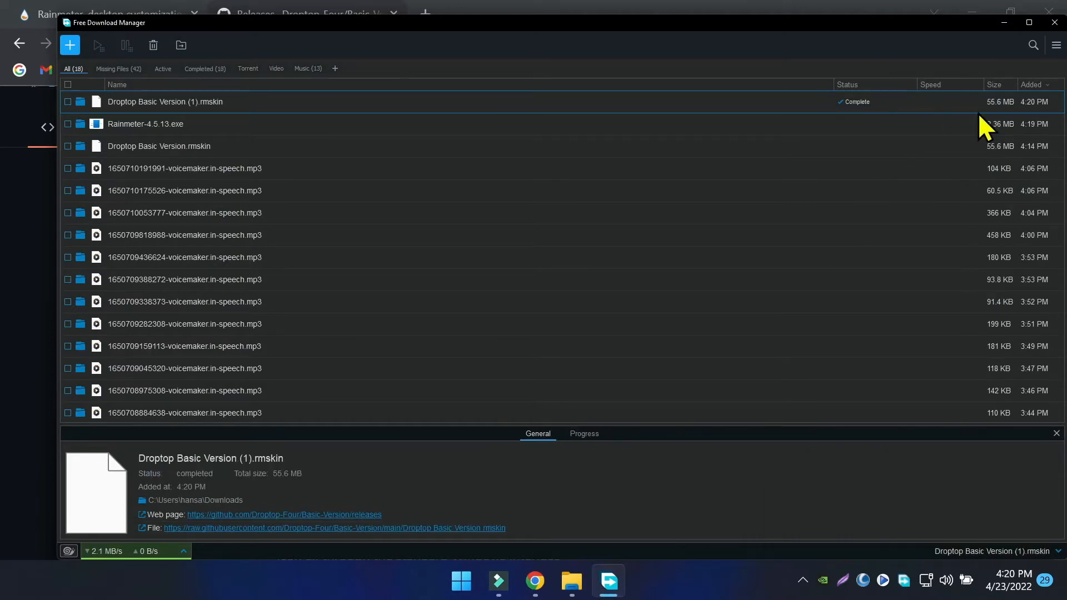
pyautogui.click(1053, 22)
# Open Droptop Basic Version.rmskin from Downloads in the Rainmeter Skin Installer
pyautogui.click(589, 581)
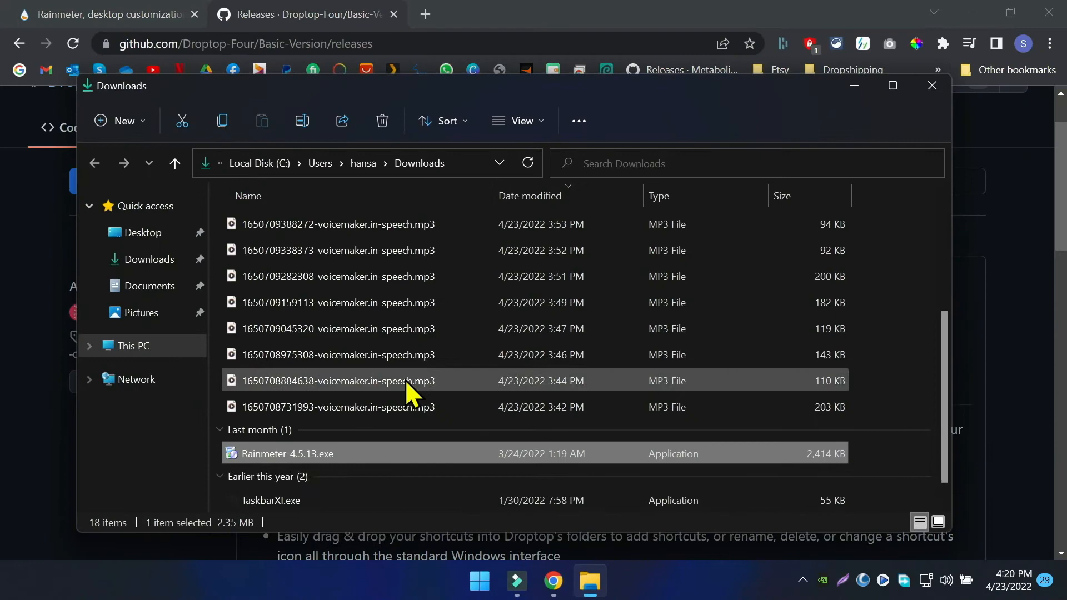
pyautogui.scroll(-1, 417, 388)
pyautogui.scroll(3, 414, 384)
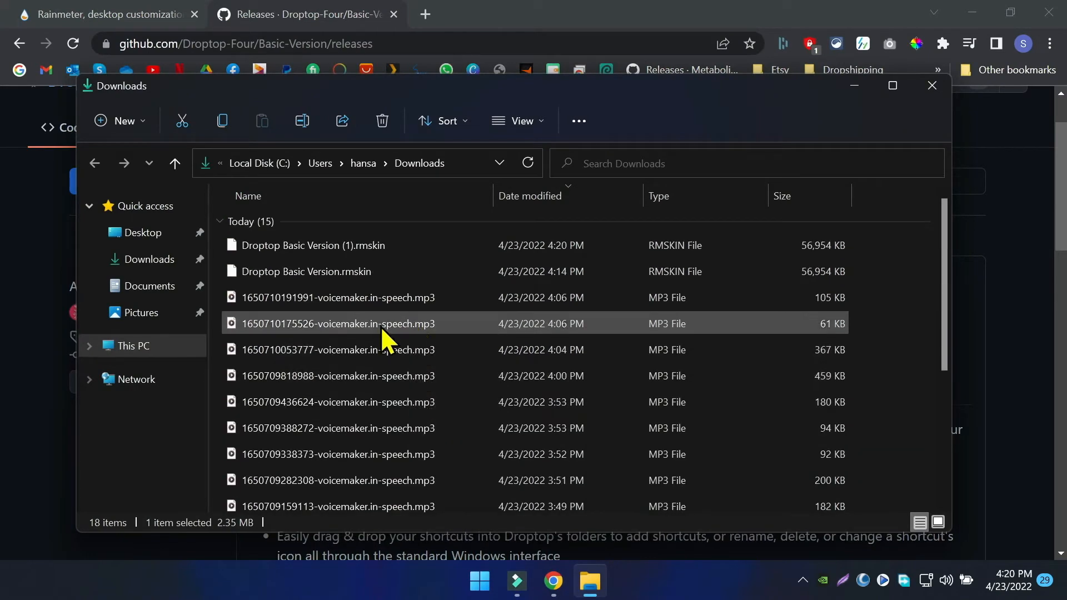
pyautogui.click(300, 272)
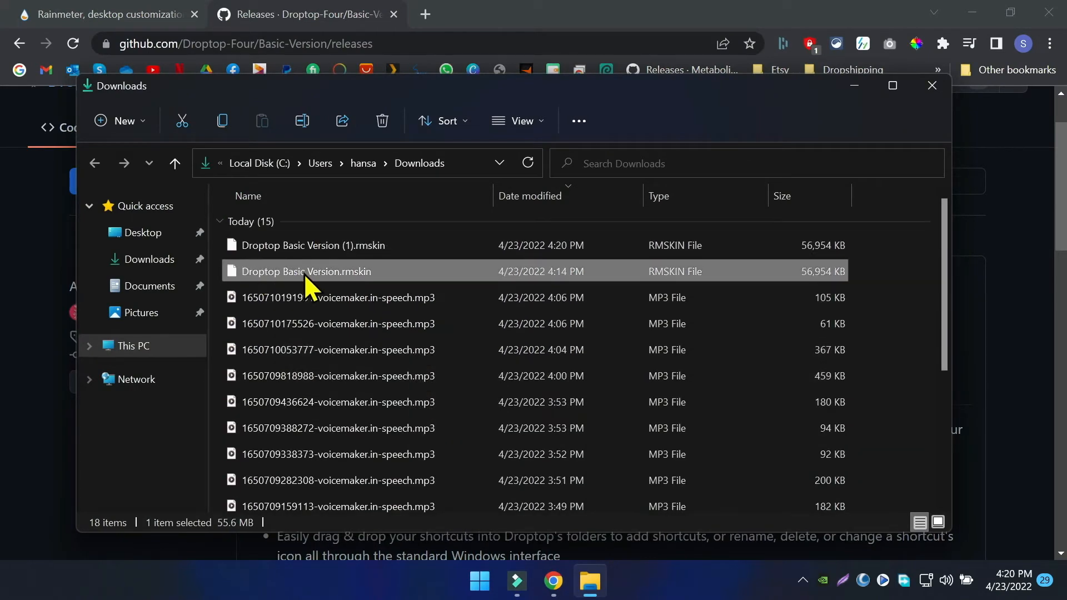
pyautogui.rightClick(291, 280)
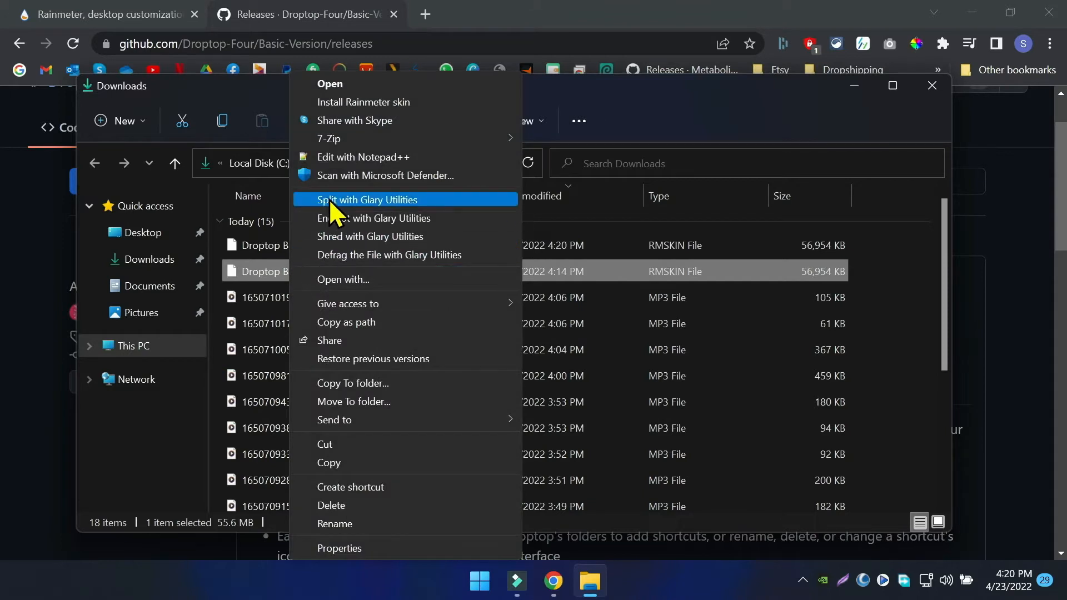
pyautogui.click(256, 275)
pyautogui.click(424, 272)
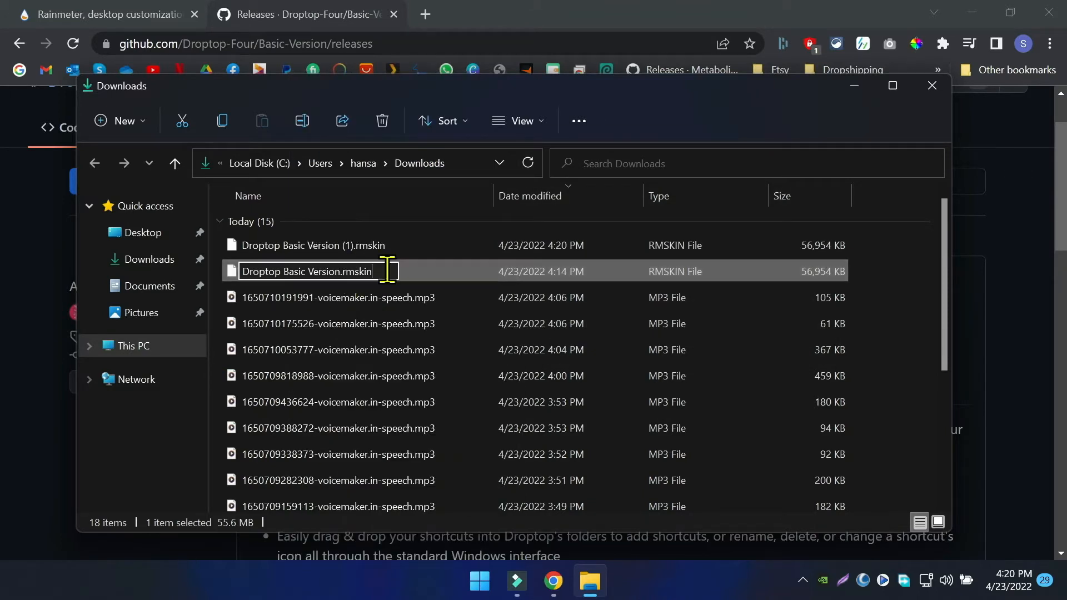
pyautogui.click(436, 272)
pyautogui.doubleClick(481, 276)
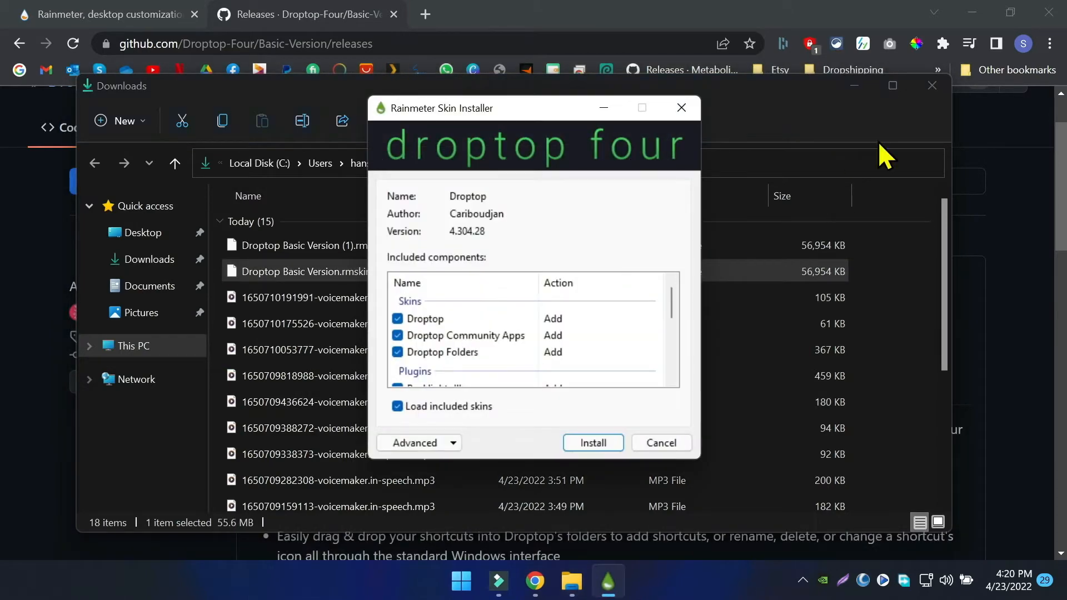
# Clear the Downloads and browser windows, then install the Droptop Four package from the skin installer
pyautogui.click(853, 85)
pyautogui.click(971, 13)
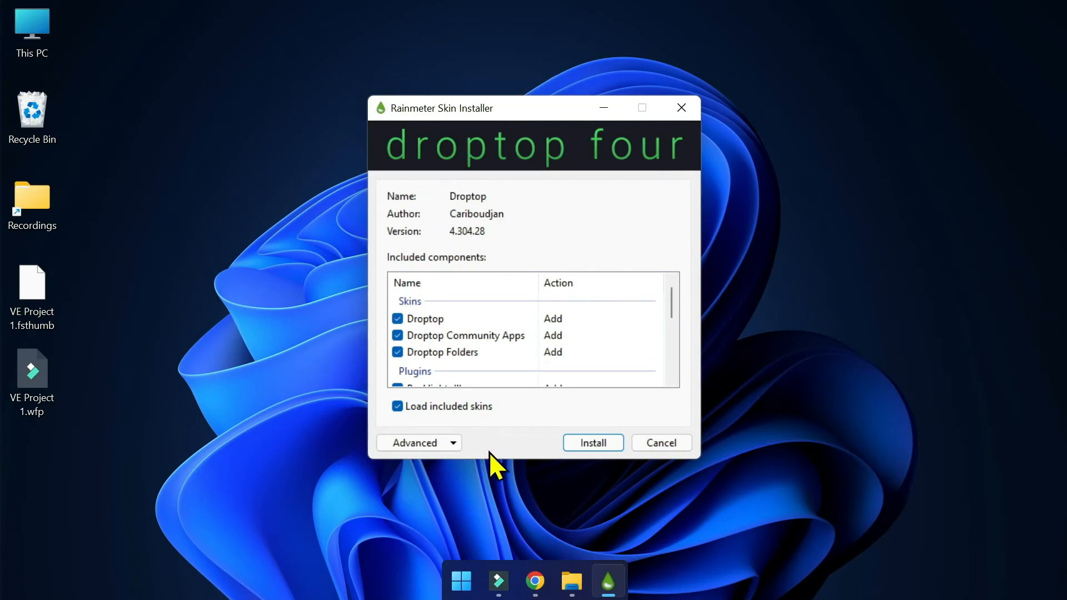
pyautogui.click(583, 441)
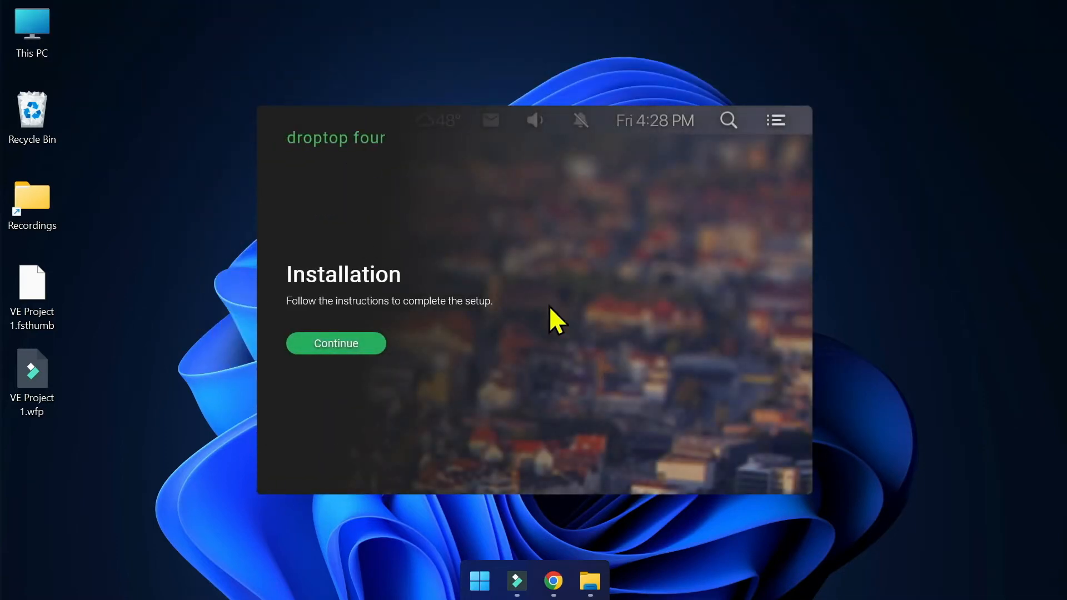
# Start Droptop setup with English US as the language and Droptop always shown
pyautogui.click(338, 345)
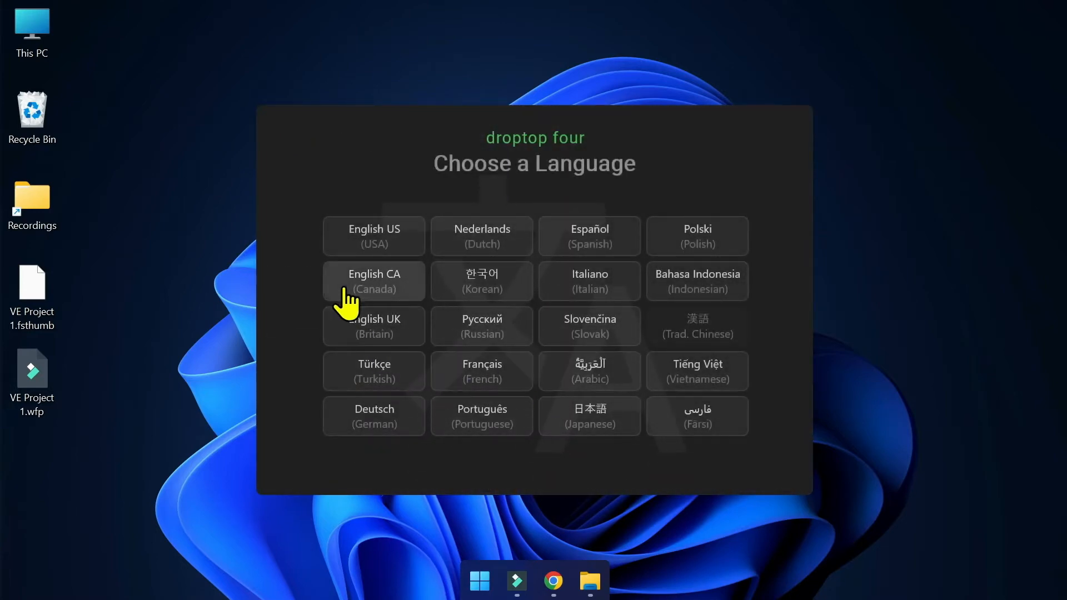
pyautogui.click(376, 247)
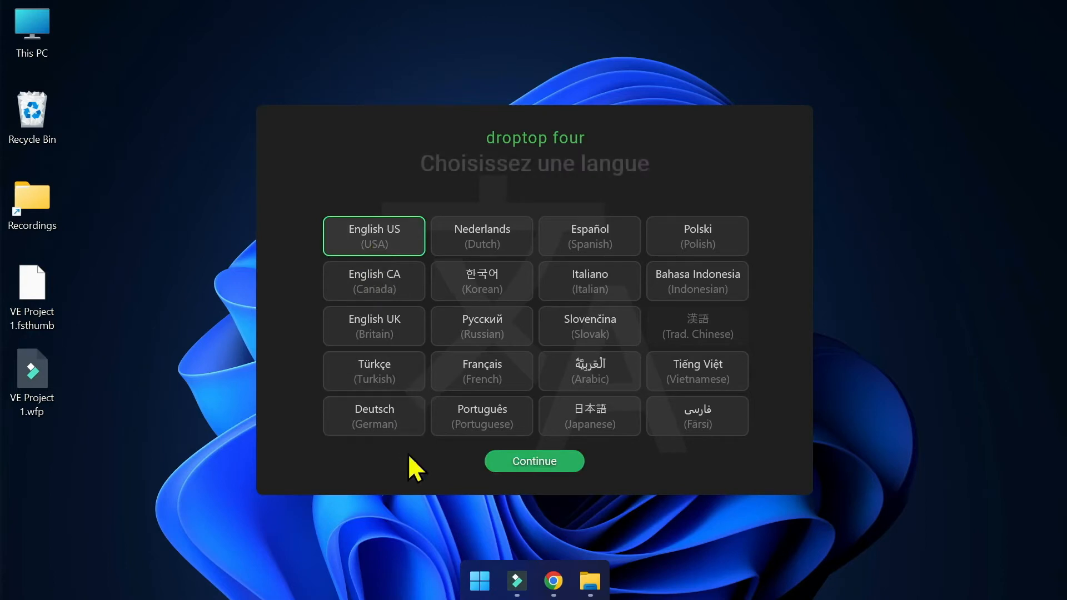
pyautogui.click(518, 461)
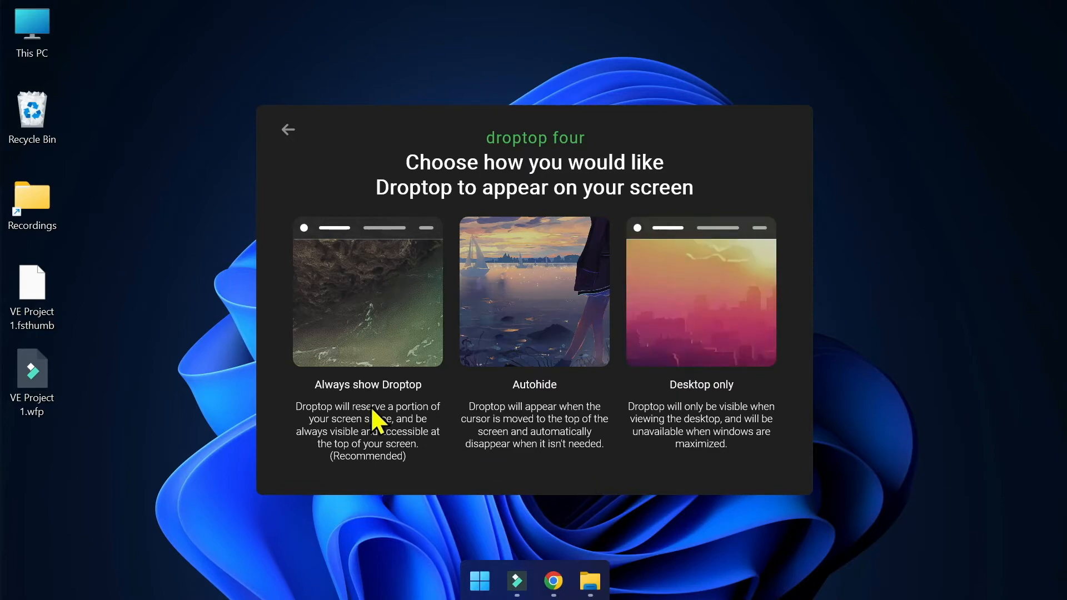
pyautogui.click(331, 328)
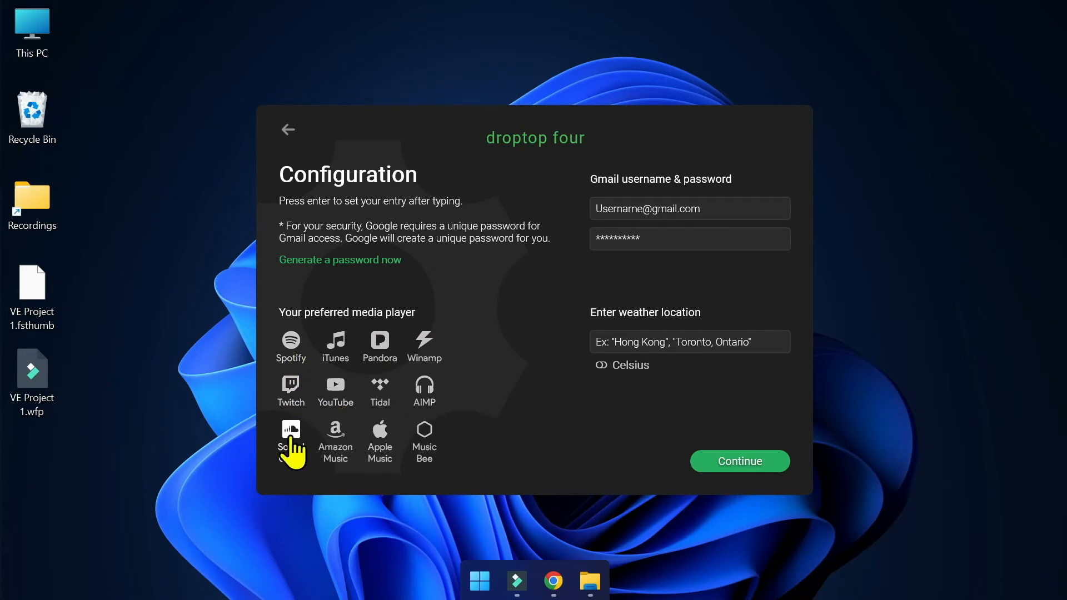
# Settle on Spotify as the preferred media player and continue past configuration
pyautogui.click(291, 350)
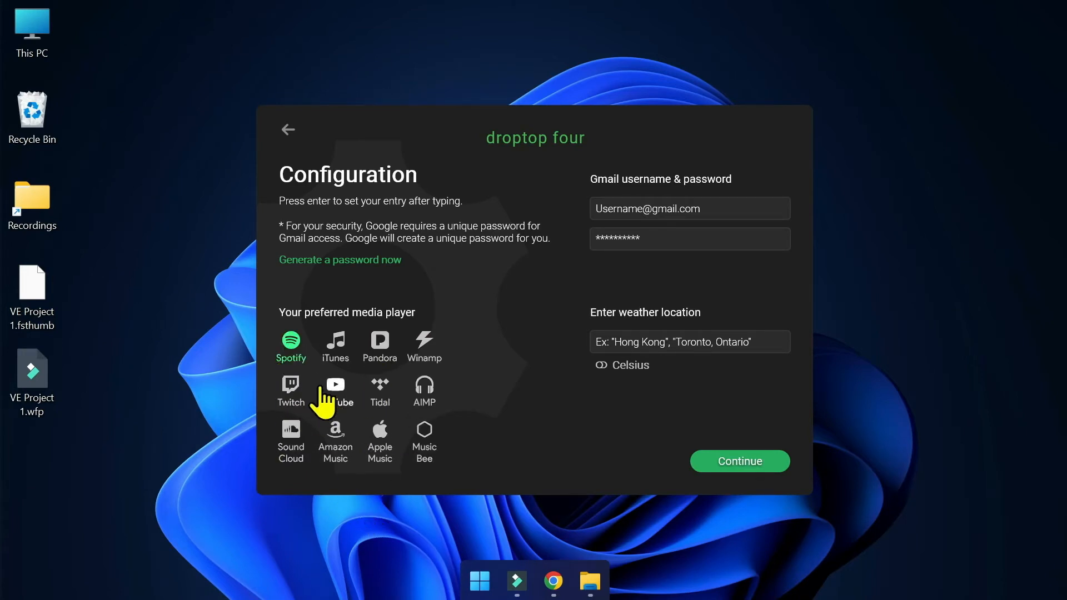
pyautogui.click(336, 385)
pyautogui.click(294, 357)
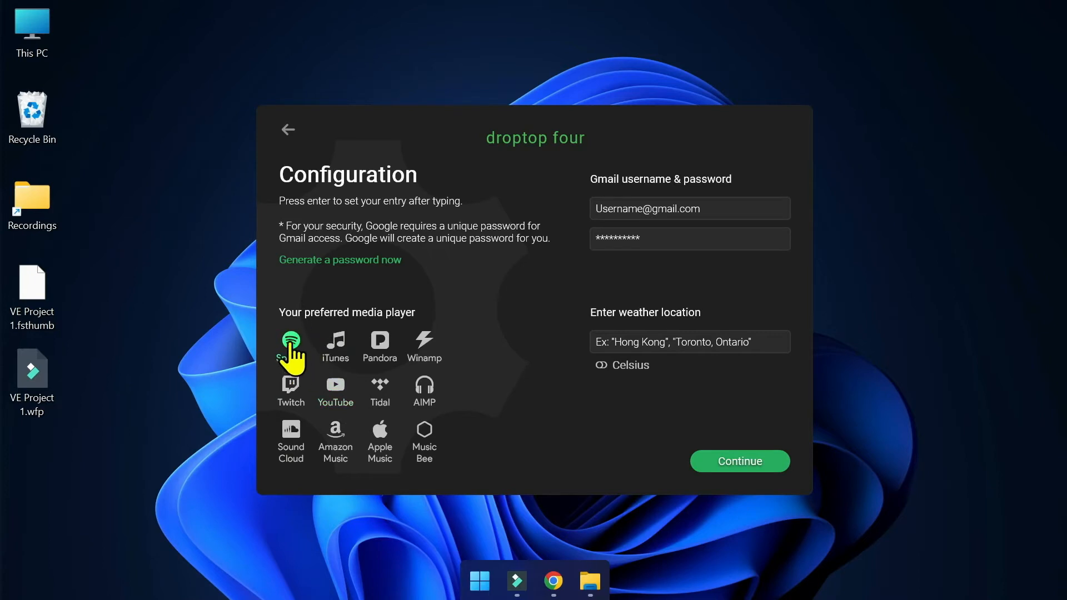
pyautogui.click(744, 463)
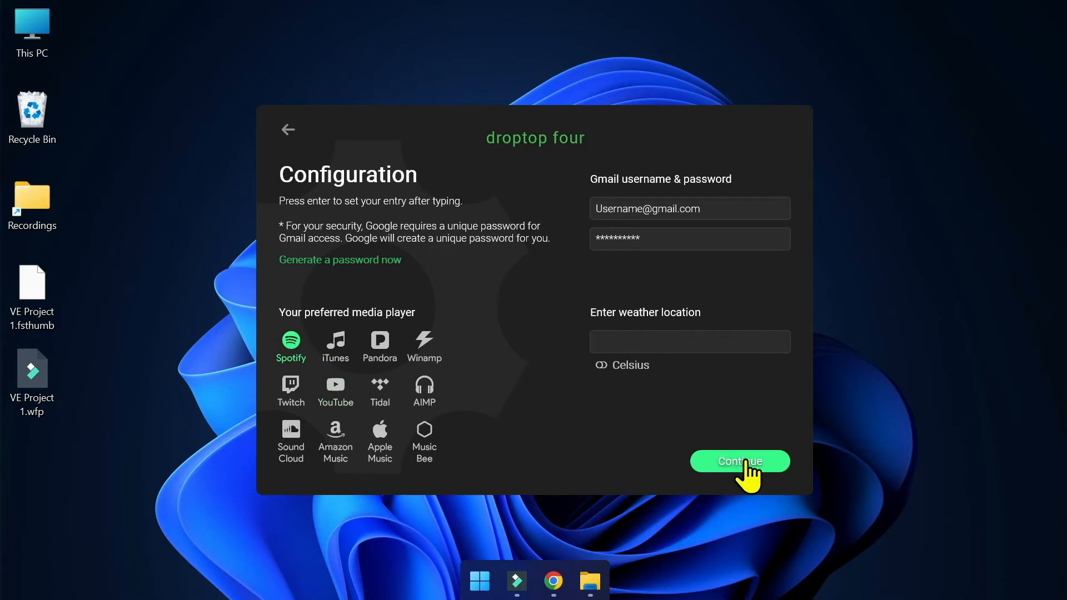
# Preview several home button icons and choose the Windows logo as the home button
pyautogui.click(745, 463)
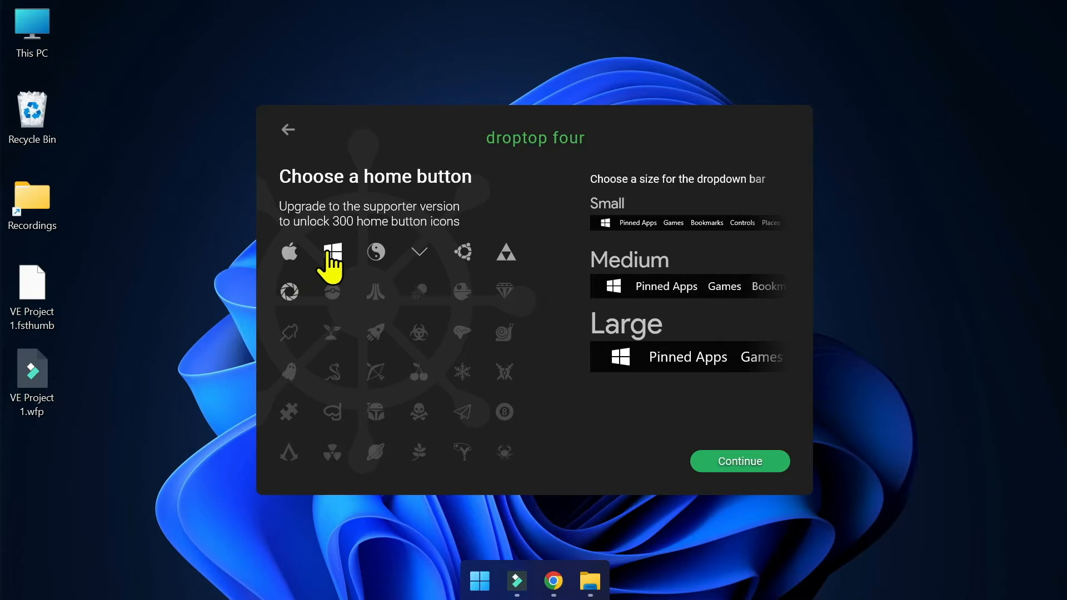
pyautogui.click(375, 252)
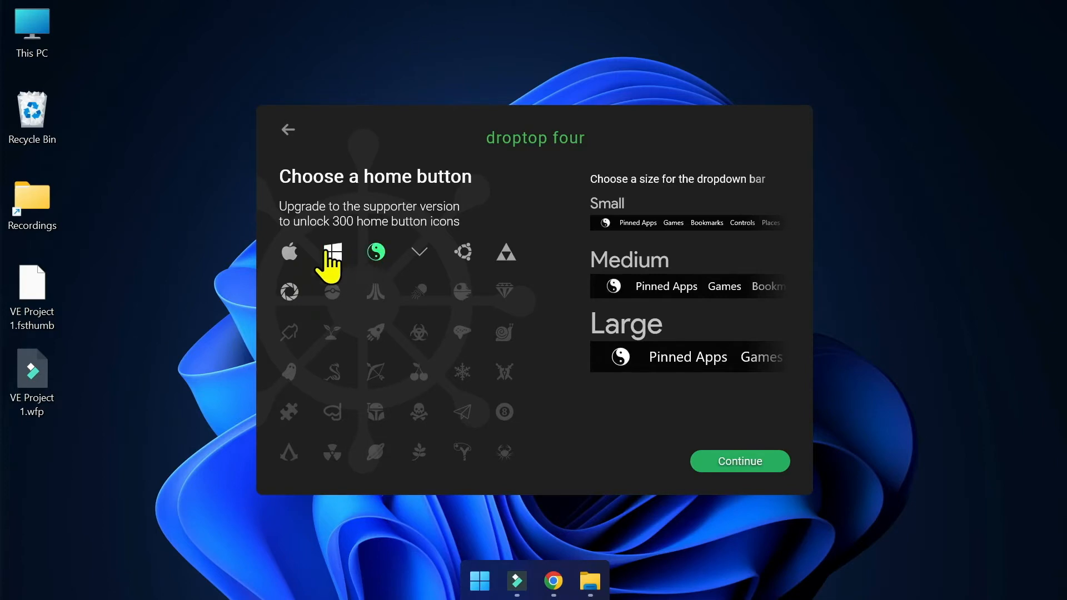
pyautogui.click(289, 252)
pyautogui.click(289, 293)
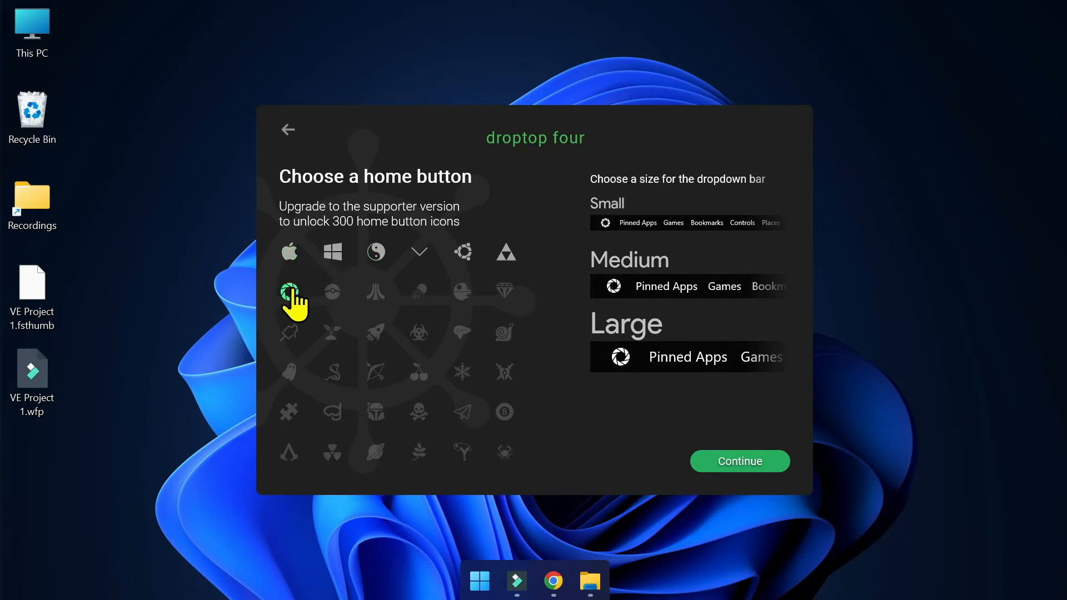
pyautogui.click(505, 257)
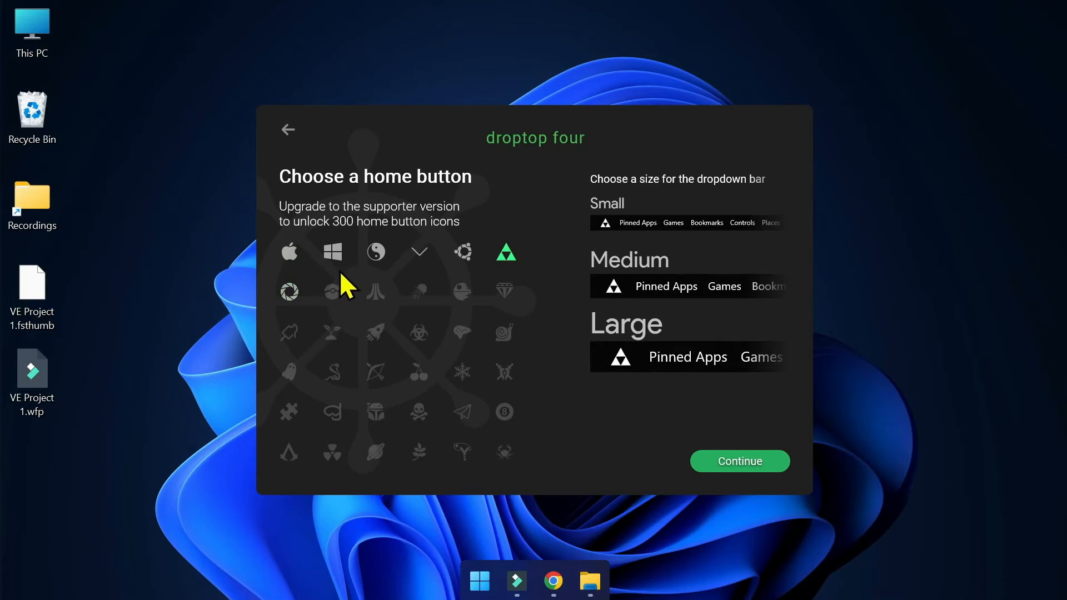
pyautogui.click(333, 255)
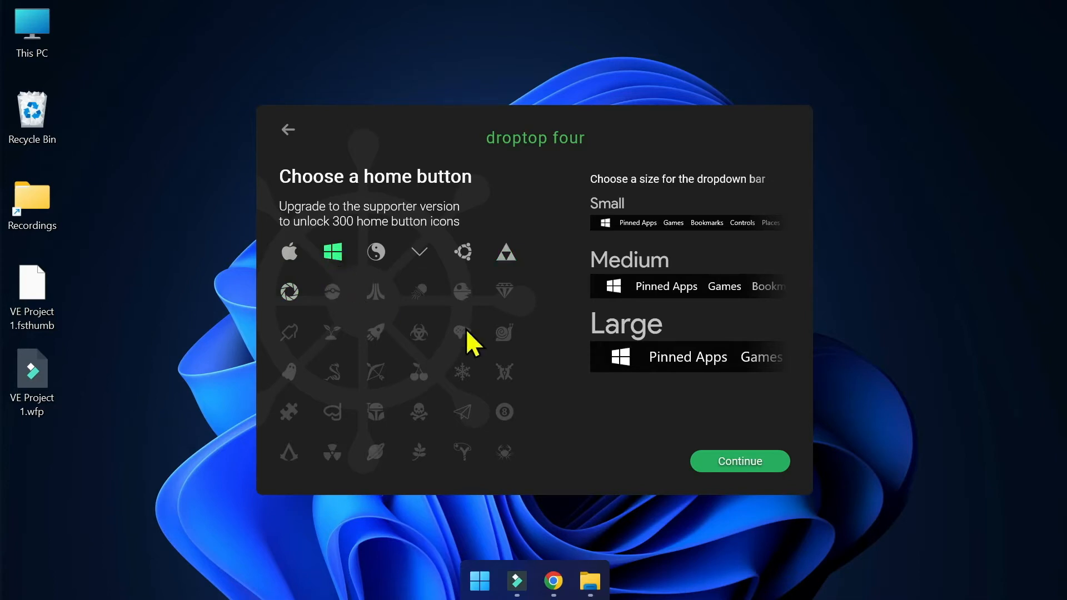
pyautogui.click(781, 468)
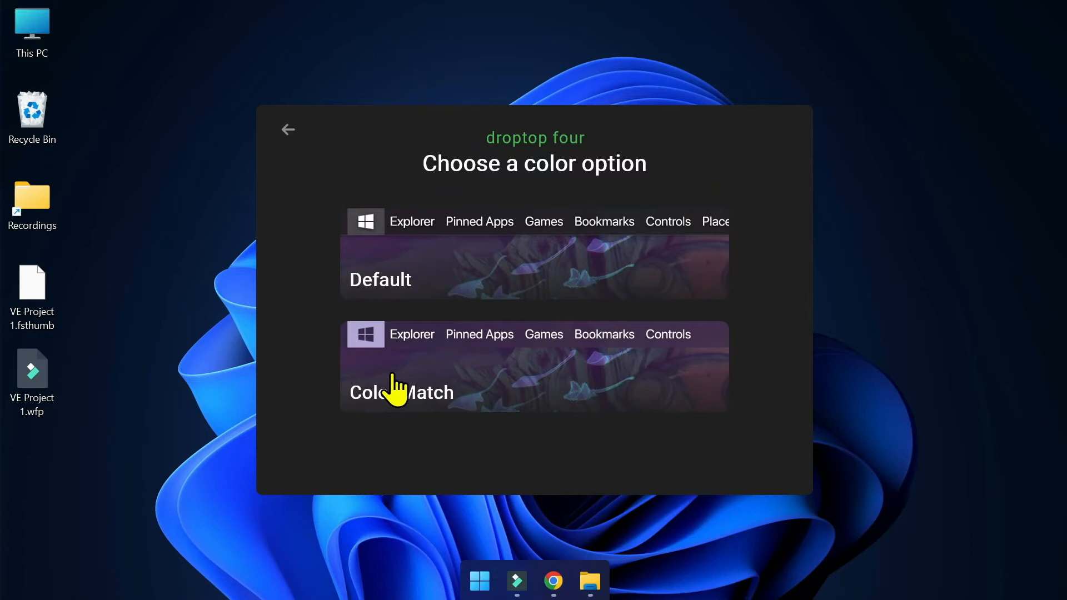
# Keep the Default colours, skip the supporter upgrade and finish setup
pyautogui.click(463, 234)
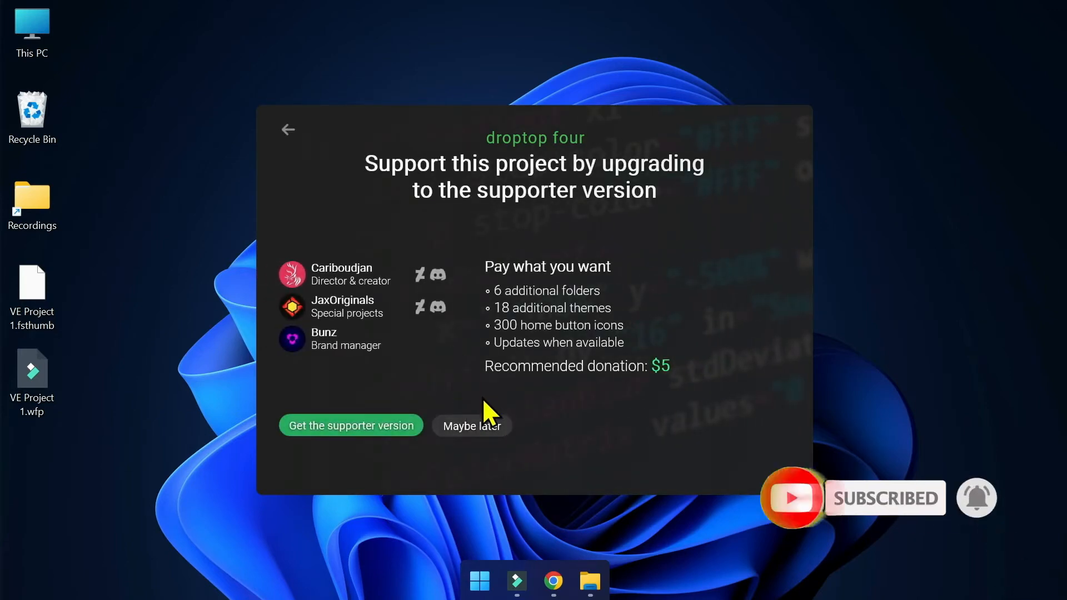
pyautogui.click(474, 425)
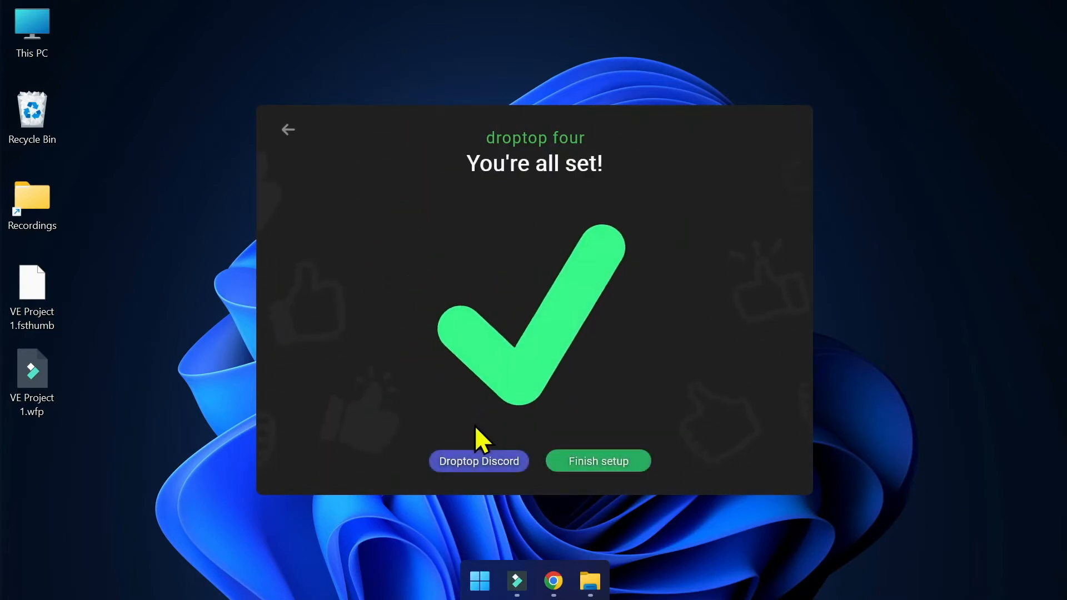
pyautogui.click(637, 466)
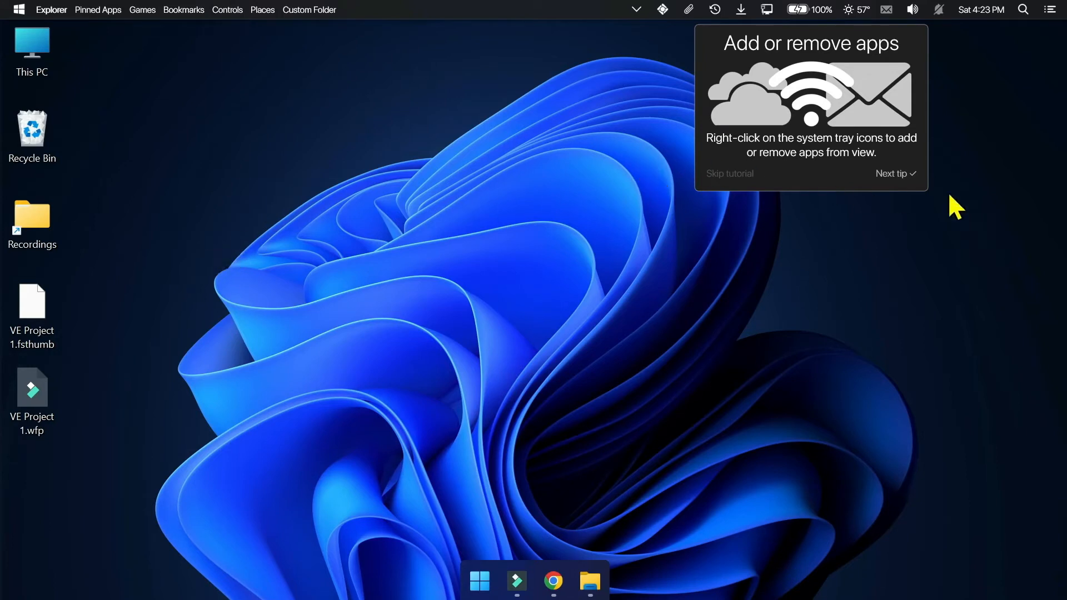
# Step past the 'Add or remove apps' and 'Just drag & drop' tips, then skip the tutorial
pyautogui.click(890, 175)
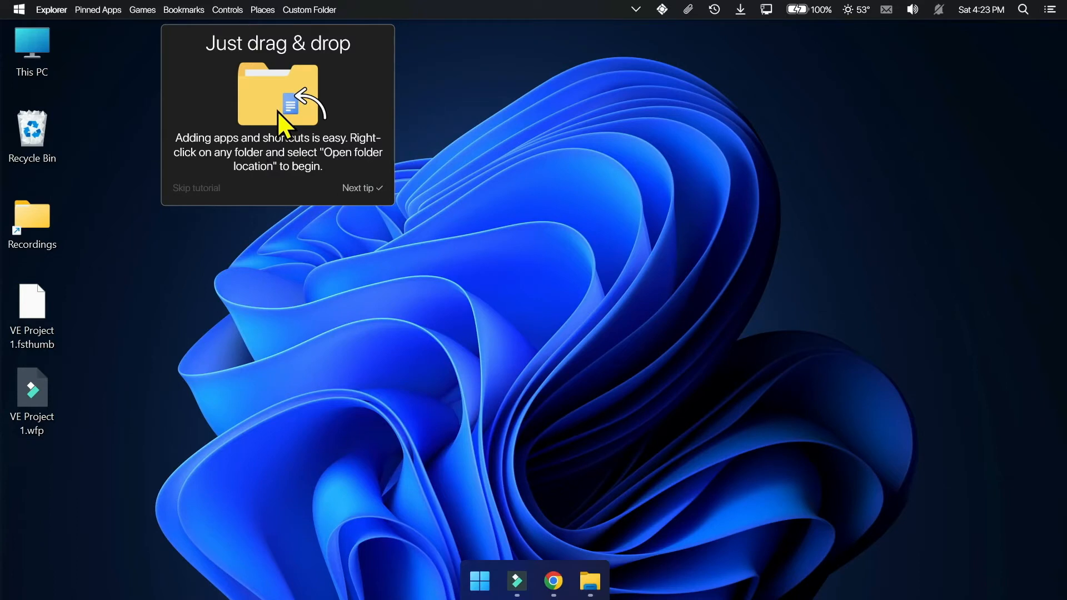
pyautogui.click(367, 190)
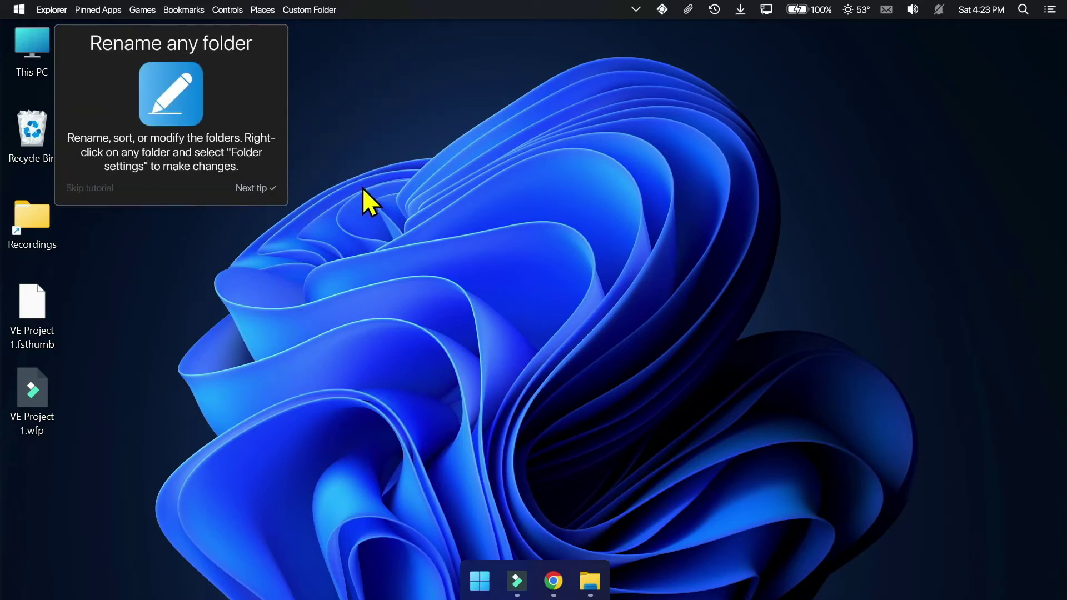
pyautogui.click(79, 189)
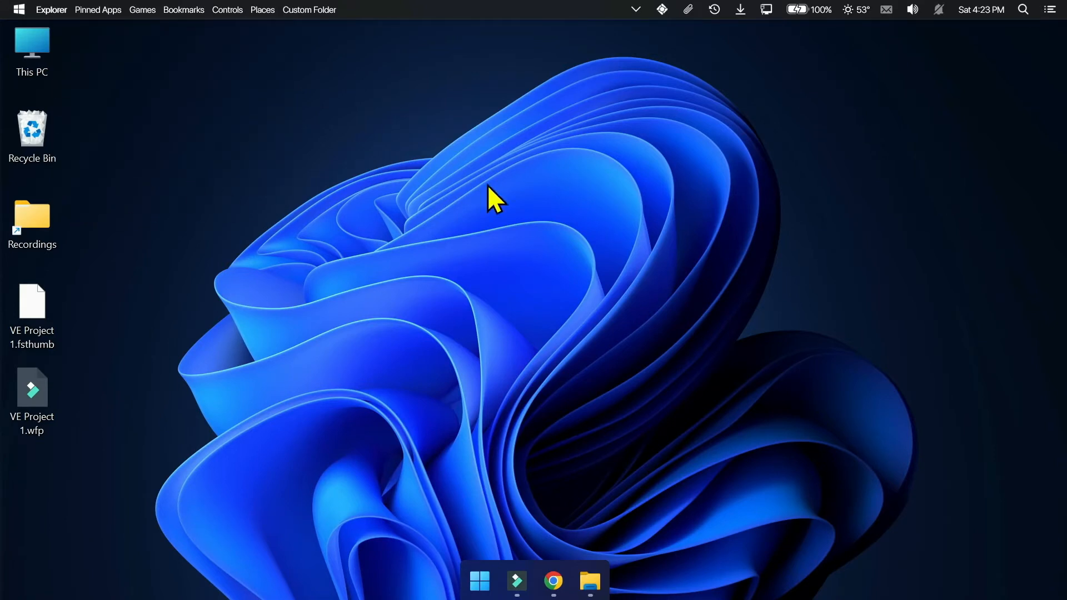
# Raise screen brightness from 72 to 94 in the top bar's battery panel
pyautogui.click(803, 12)
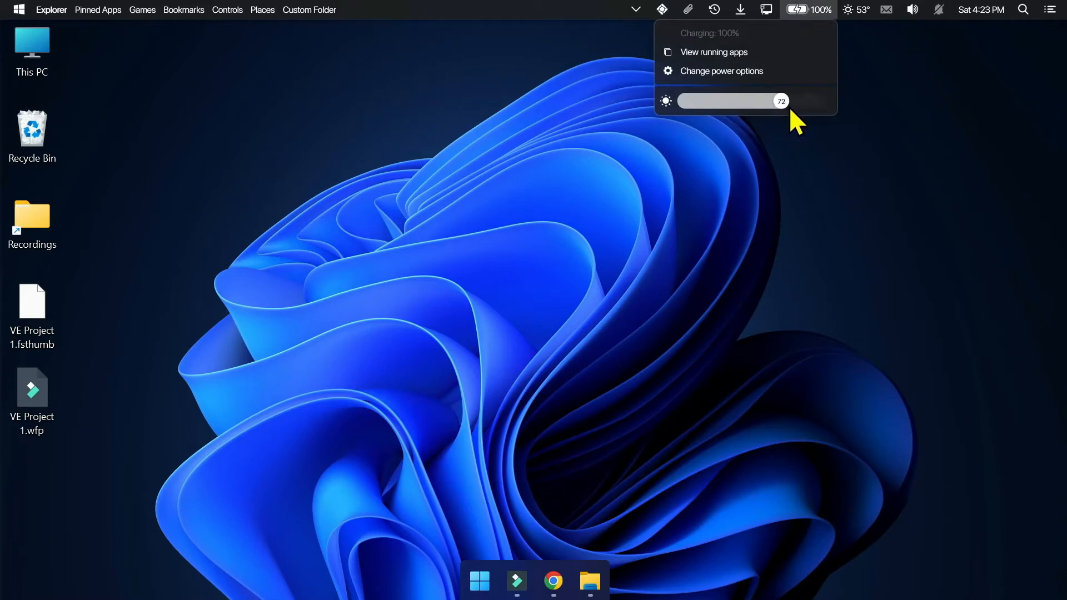
pyautogui.moveTo(790, 109); pyautogui.dragTo(821, 109)
pyautogui.click(792, 236)
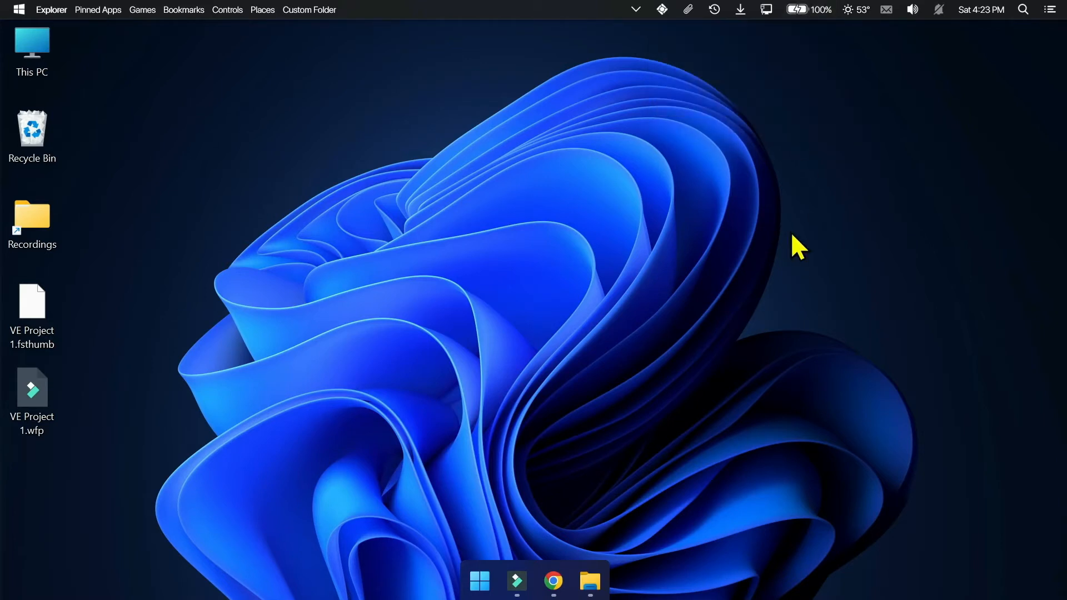
# Check the network status panel and its Network settings page, then close Settings
pyautogui.click(765, 9)
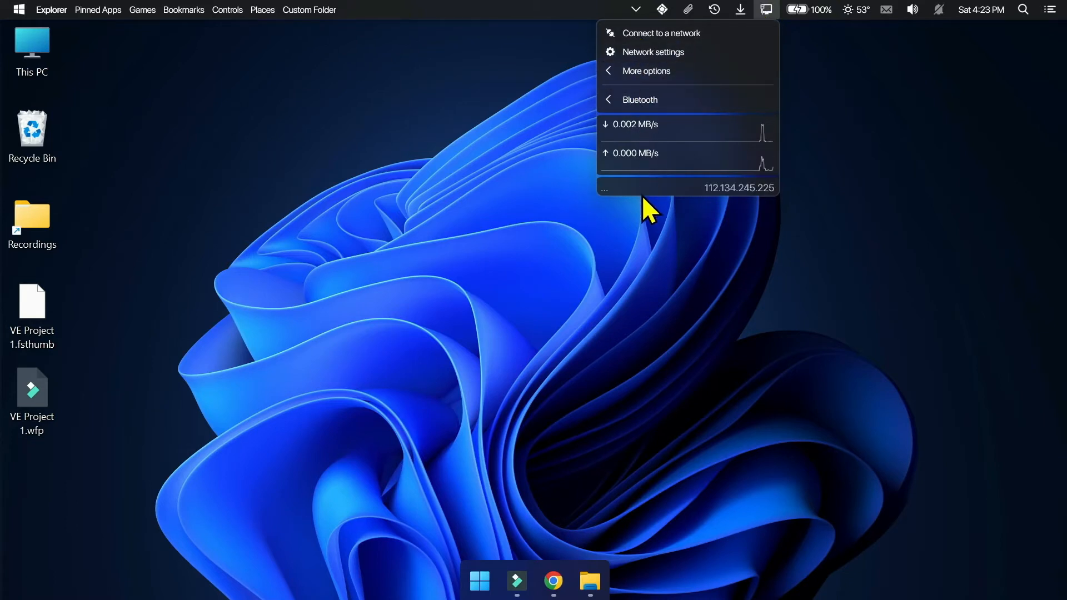
pyautogui.click(655, 34)
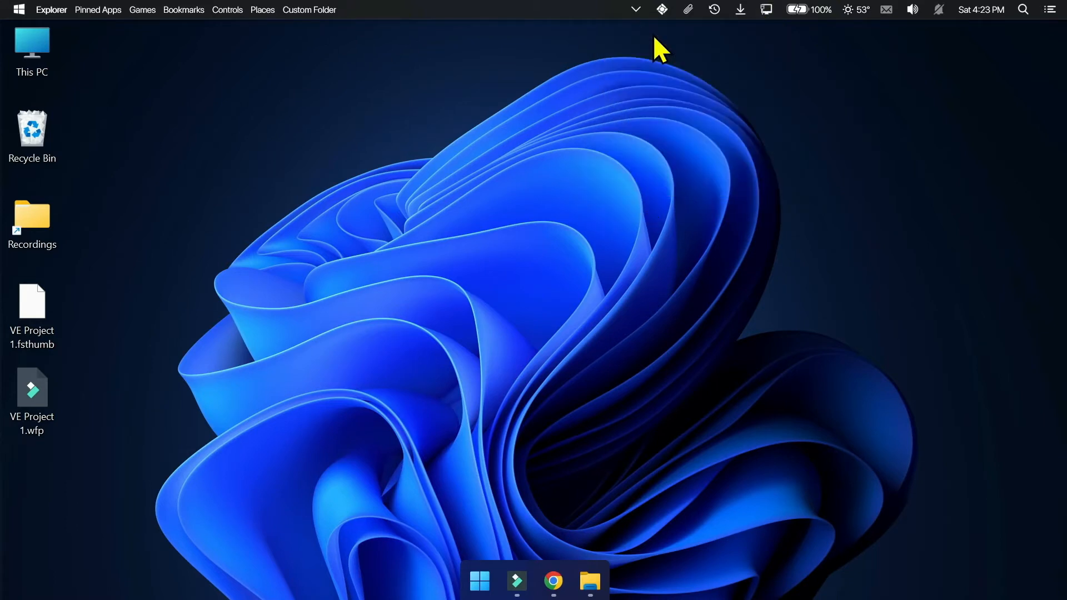
pyautogui.click(766, 10)
pyautogui.click(717, 52)
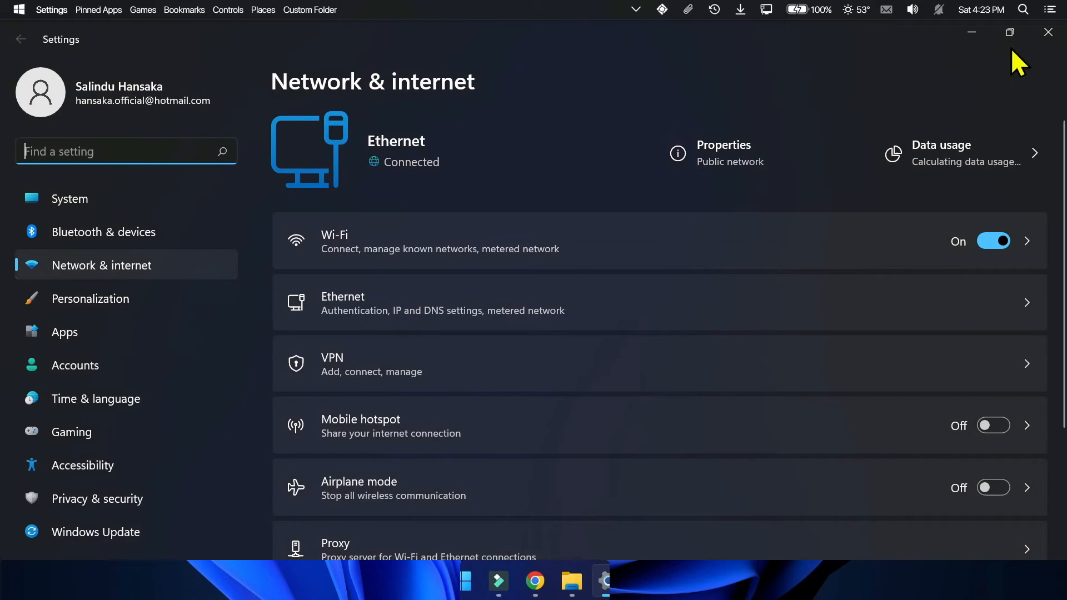
pyautogui.click(1048, 32)
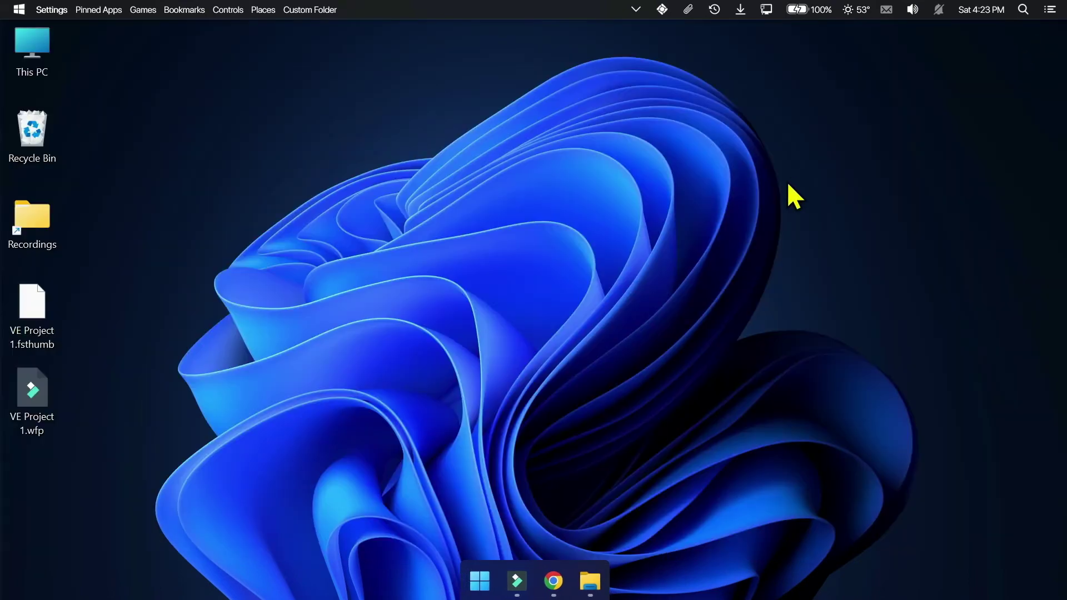
# Try the volume panel (volume back at 100), weather, recent downloads and JaxCore panels
pyautogui.click(912, 16)
pyautogui.moveTo(908, 151)
pyautogui.mouseDown()
pyautogui.moveTo(818, 149)
pyautogui.moveTo(919, 162)
pyautogui.moveTo(790, 146)
pyautogui.moveTo(924, 162)
pyautogui.mouseUp()
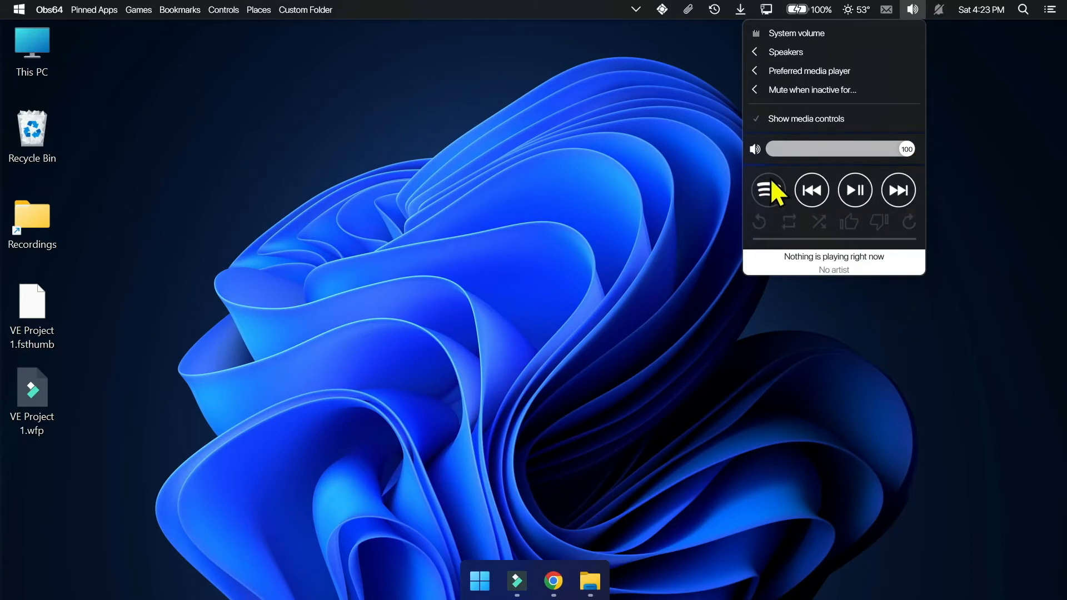
pyautogui.click(870, 10)
pyautogui.click(738, 10)
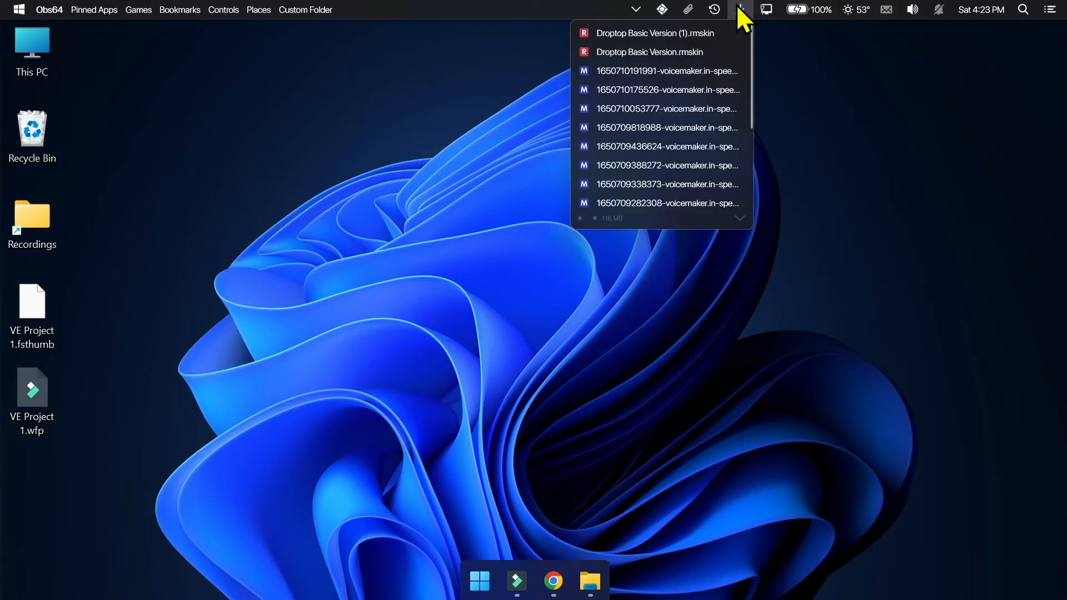
pyautogui.click(672, 10)
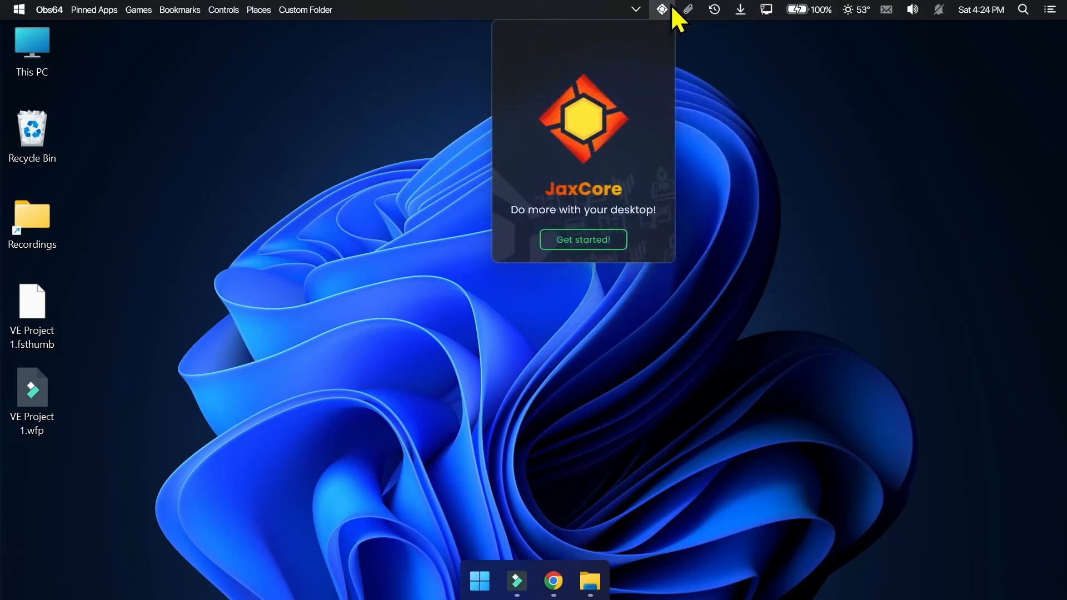
# Peek at the hidden tray icons popup twice and close it
pyautogui.click(635, 9)
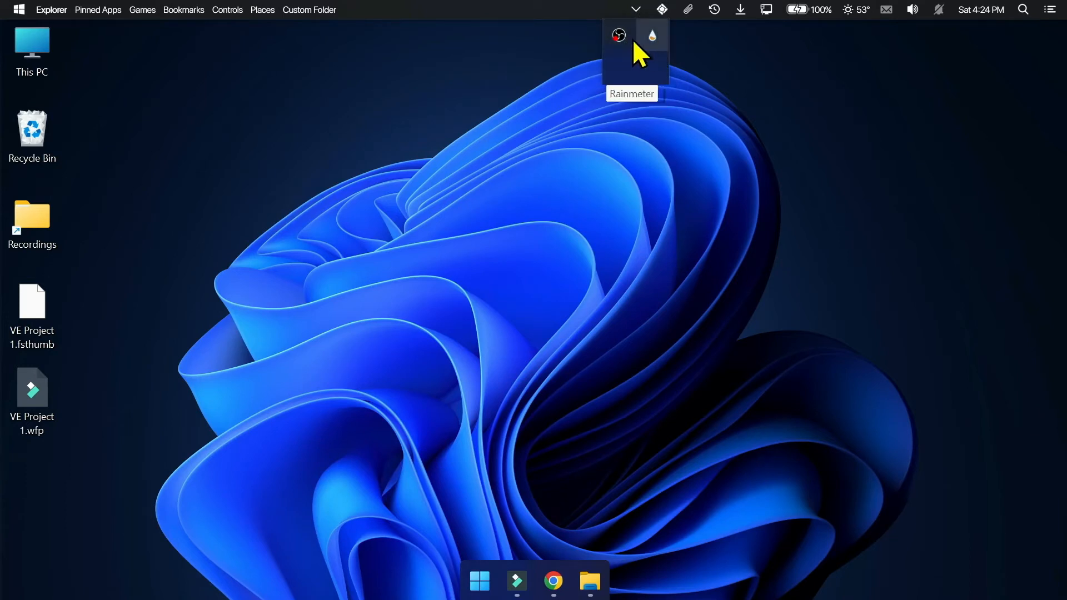
pyautogui.click(657, 202)
pyautogui.click(634, 9)
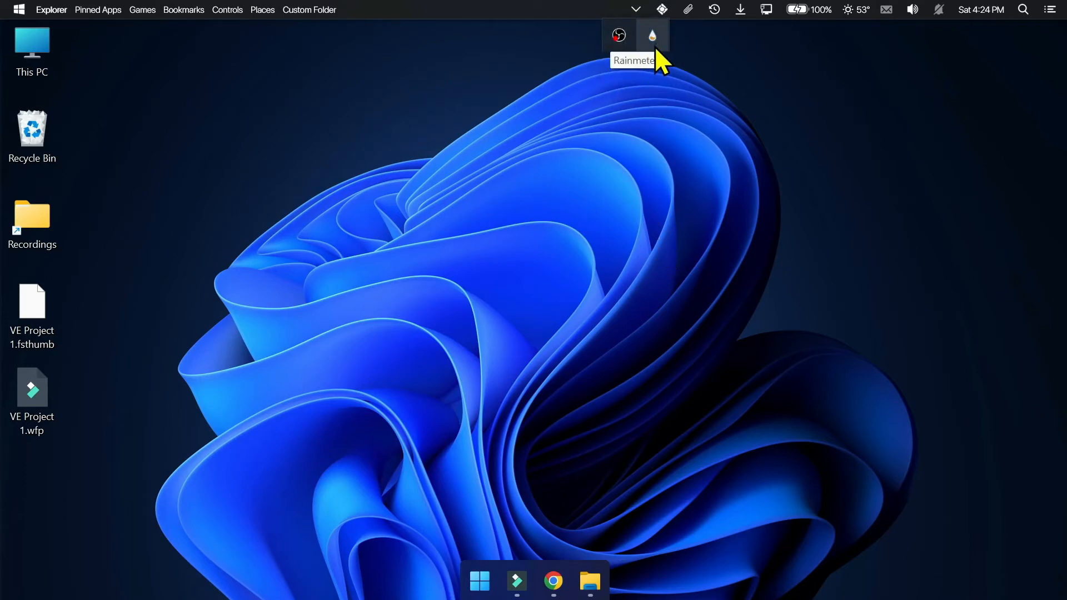
pyautogui.click(600, 280)
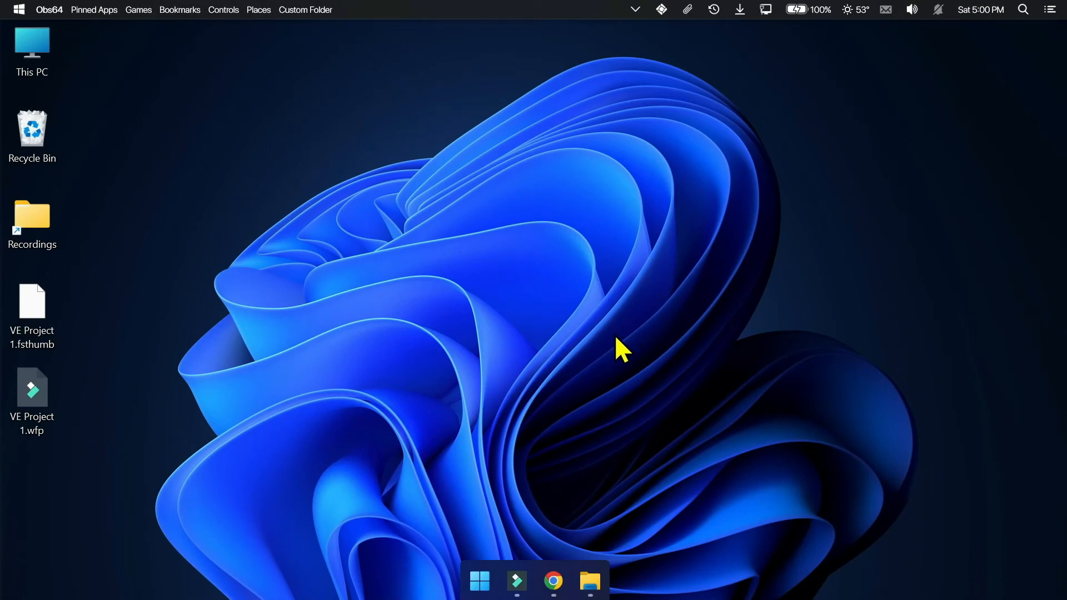
# Log in to DeviantArt from the vladsukhetskyi cursor page so the pack can download
pyautogui.click(553, 581)
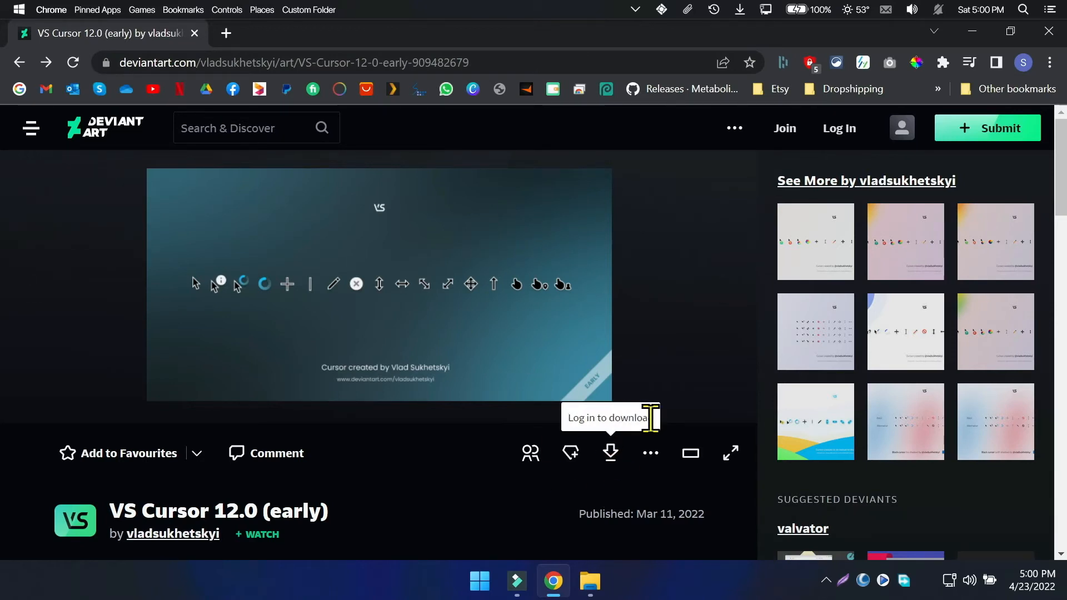
pyautogui.click(851, 140)
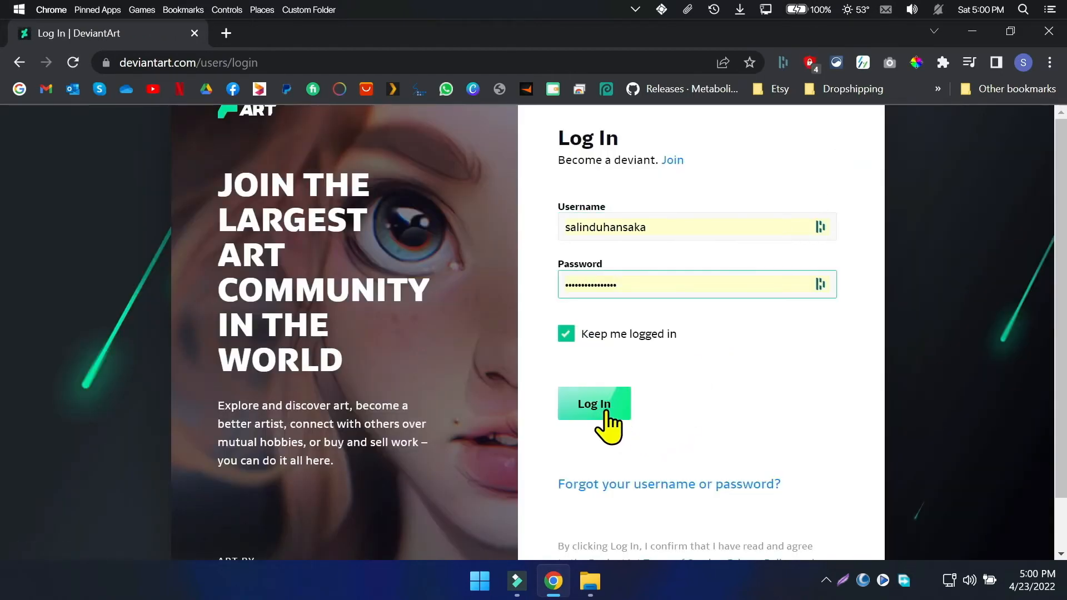
pyautogui.click(604, 410)
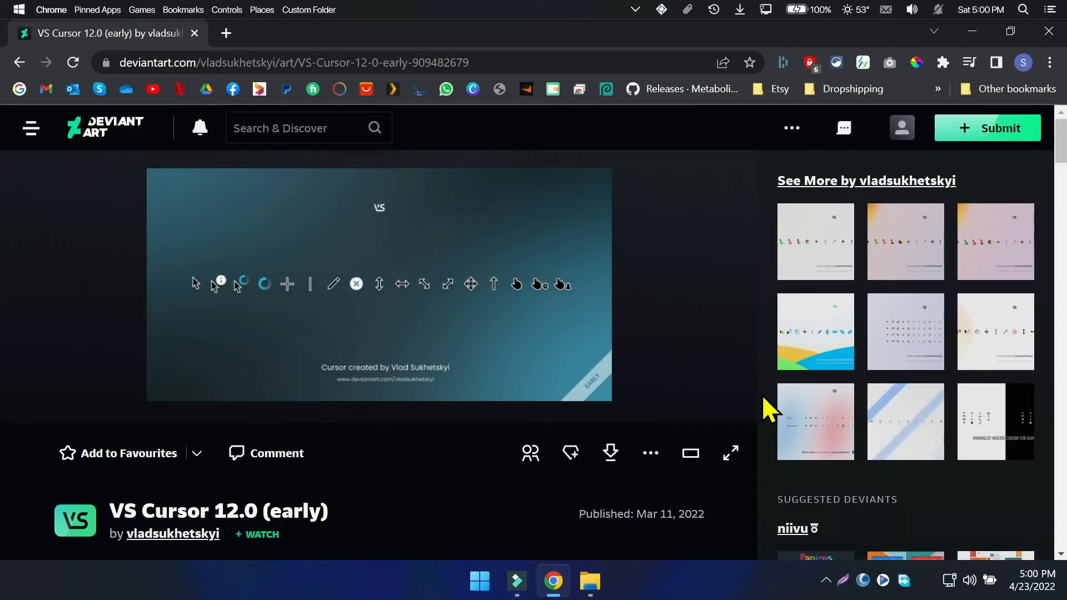
# Download the VS Cursor 12.0 (early) pack and bring the Downloads folder to the front
pyautogui.click(609, 447)
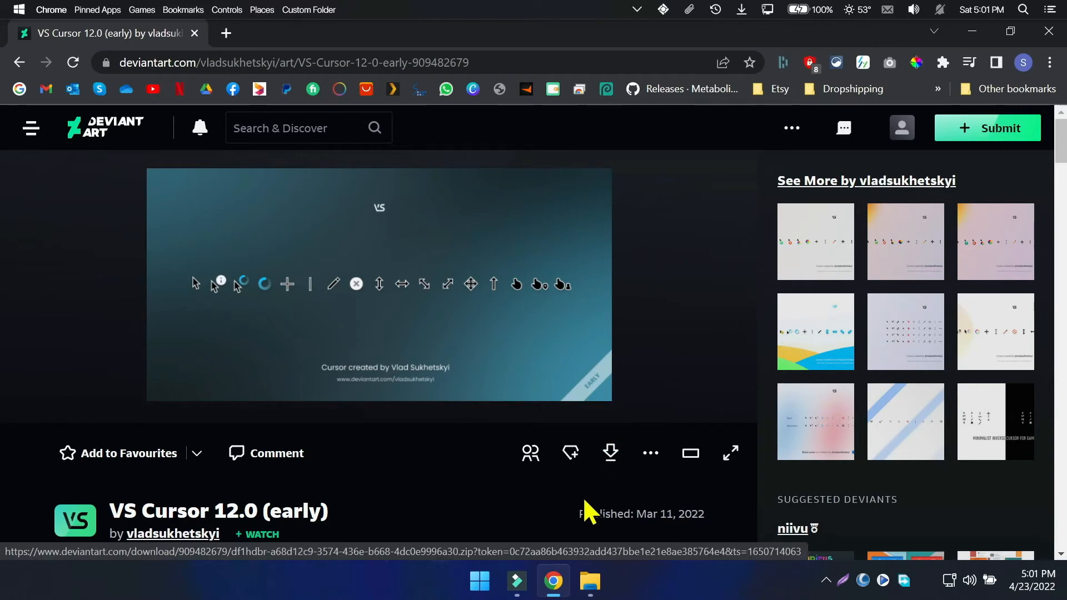
pyautogui.click(611, 455)
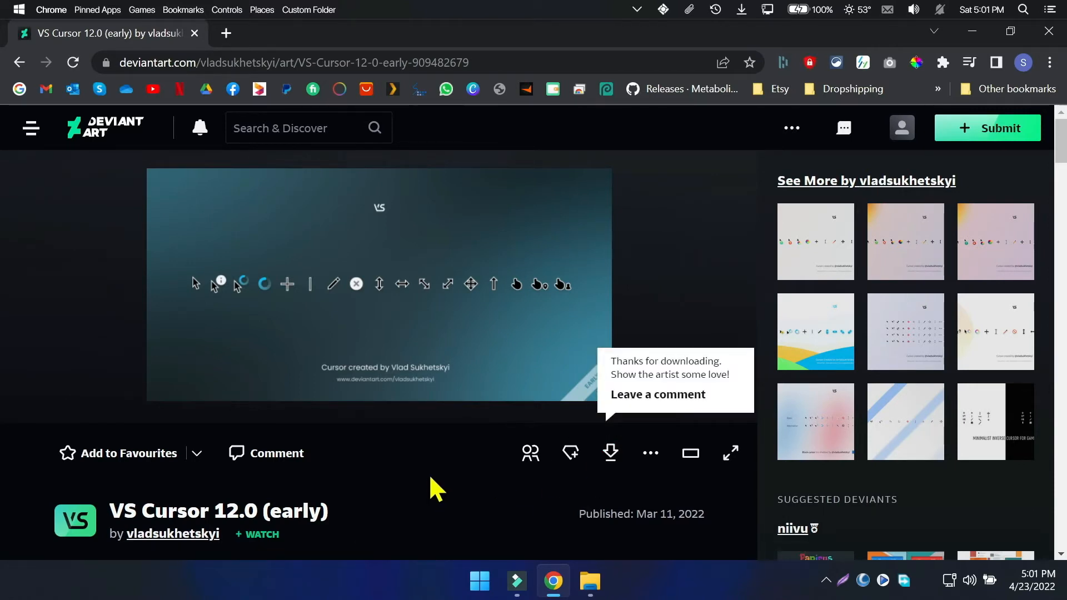
pyautogui.click(590, 580)
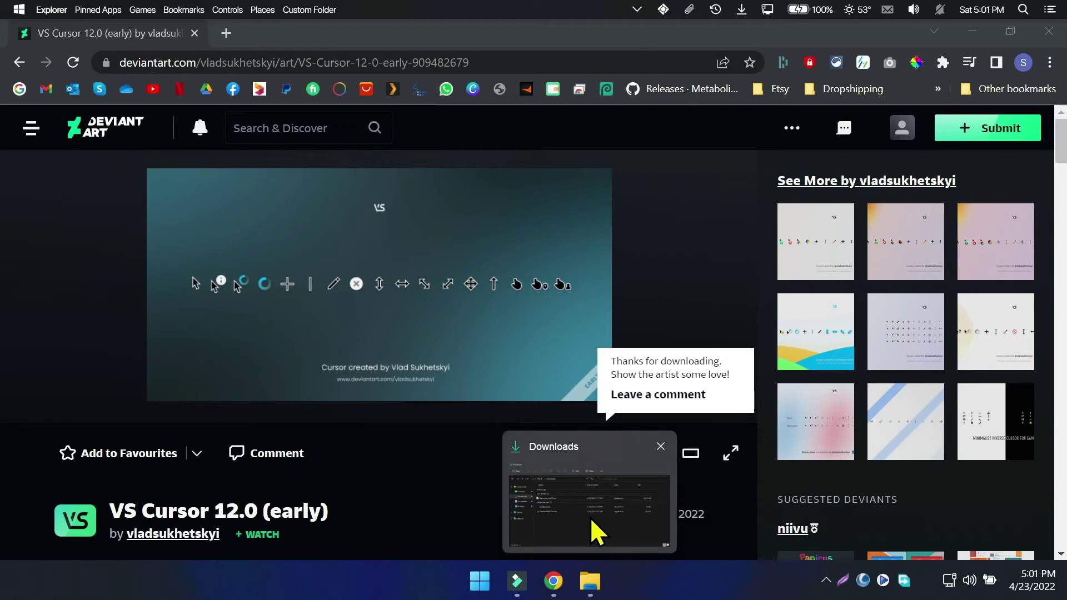
pyautogui.click(590, 525)
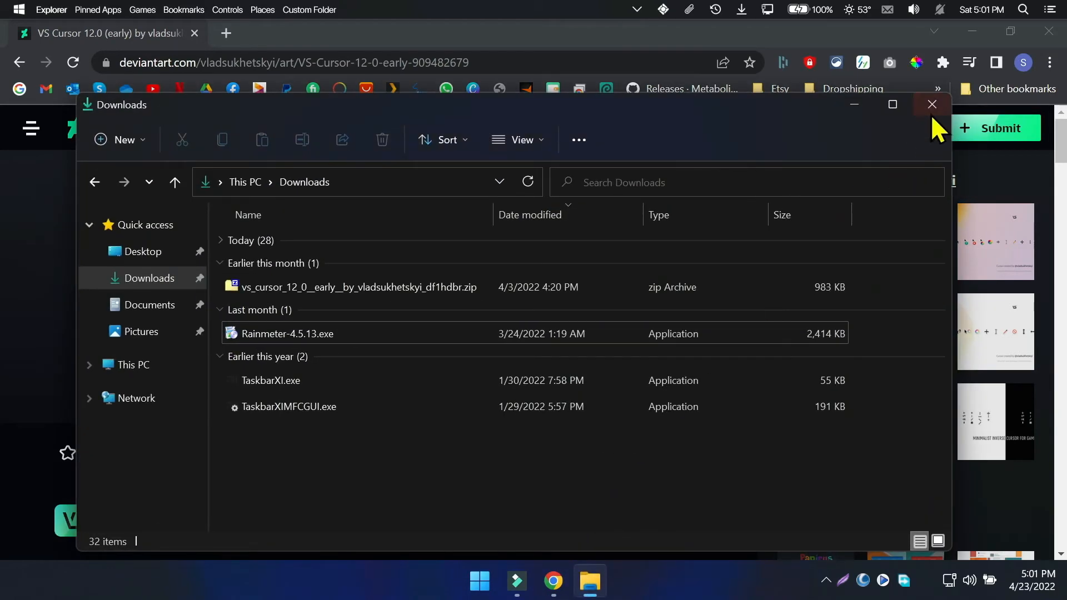
# Extract the VS Cursor zip archive into its own folder in Downloads
pyautogui.click(973, 34)
pyautogui.moveTo(664, 108); pyautogui.dragTo(685, 84)
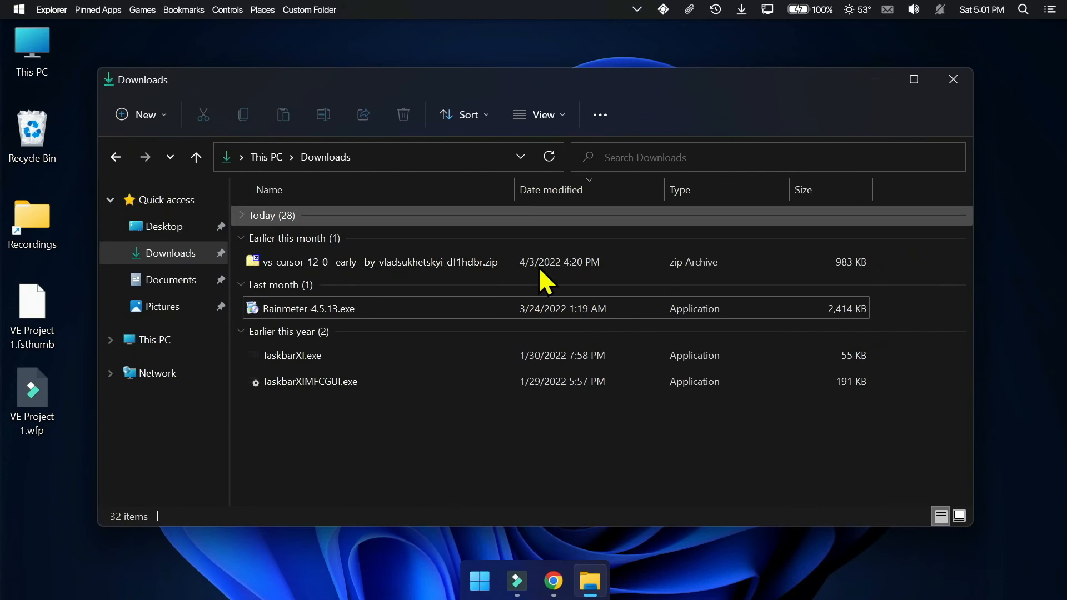
pyautogui.rightClick(336, 264)
pyautogui.click(428, 124)
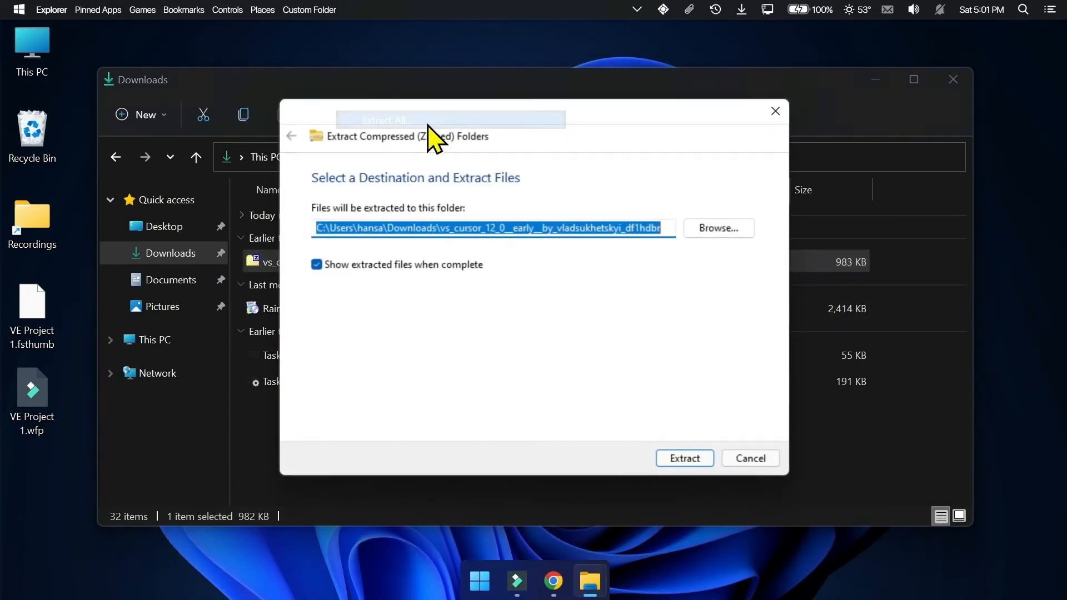
pyautogui.click(675, 462)
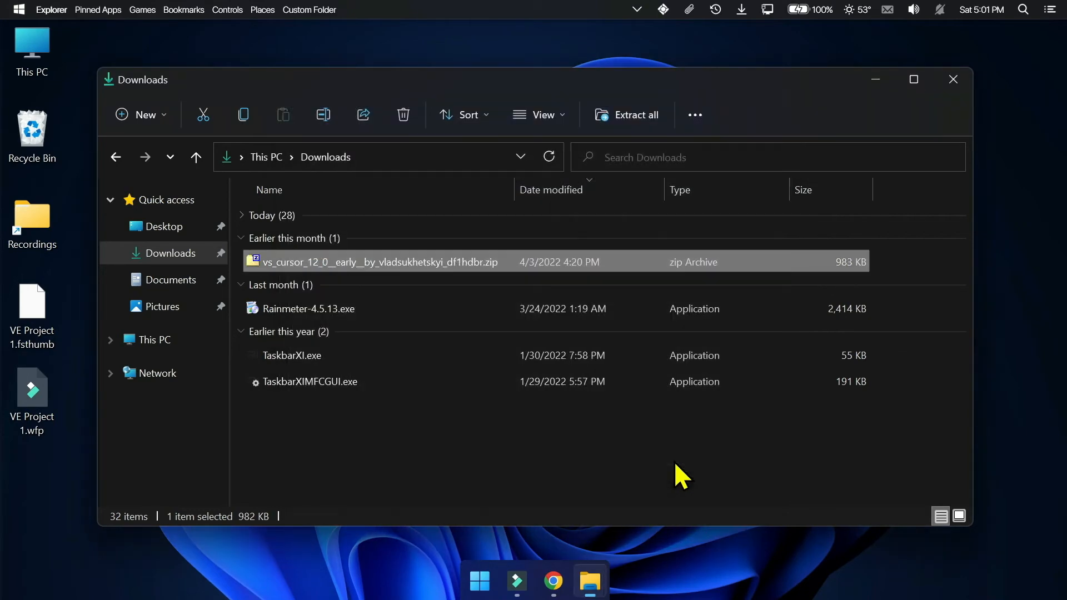
pyautogui.click(955, 78)
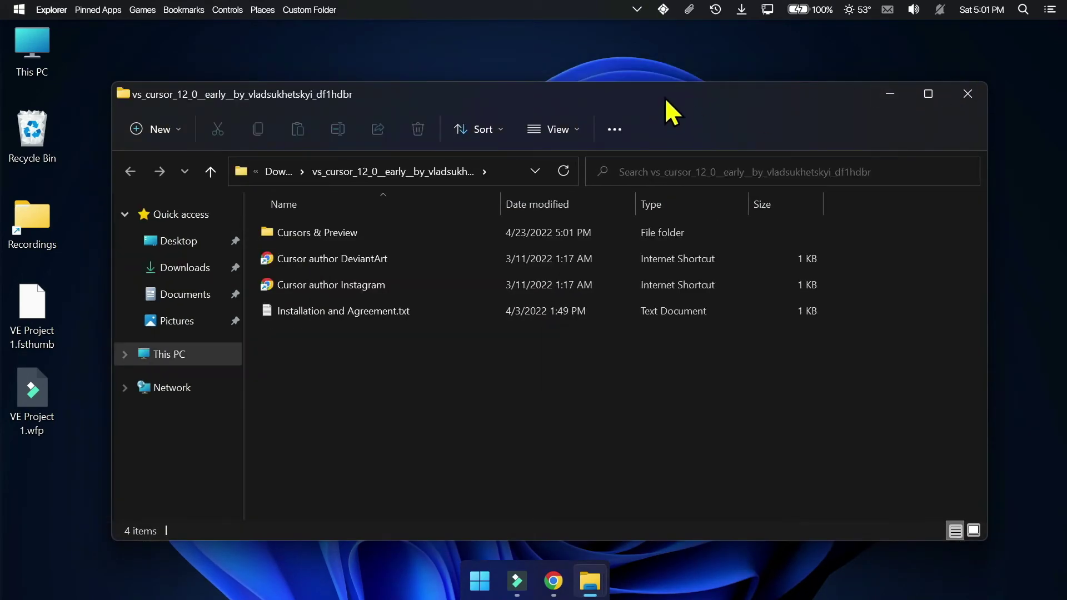
# Browse into Cursors & Preview and the VS Cursor 12.0 (early) folder
pyautogui.moveTo(665, 98); pyautogui.dragTo(669, 70)
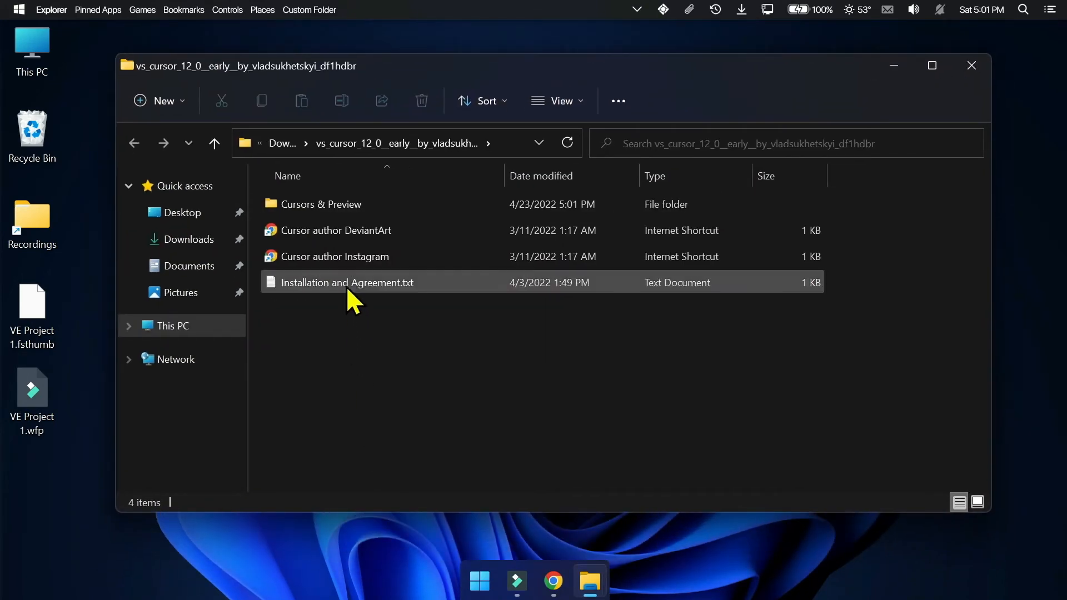
pyautogui.click(354, 209)
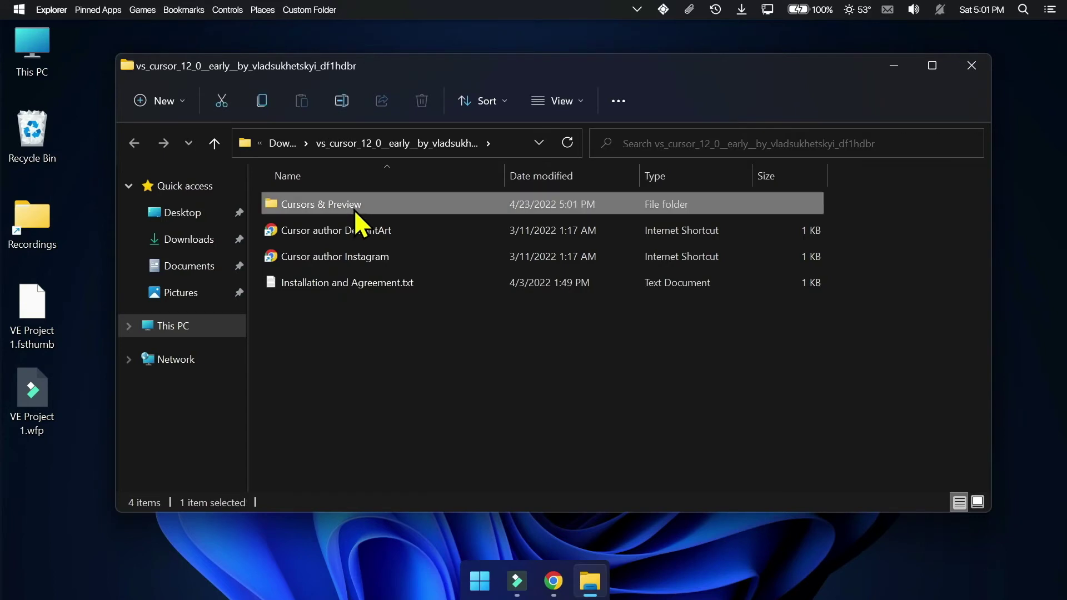
pyautogui.doubleClick(409, 201)
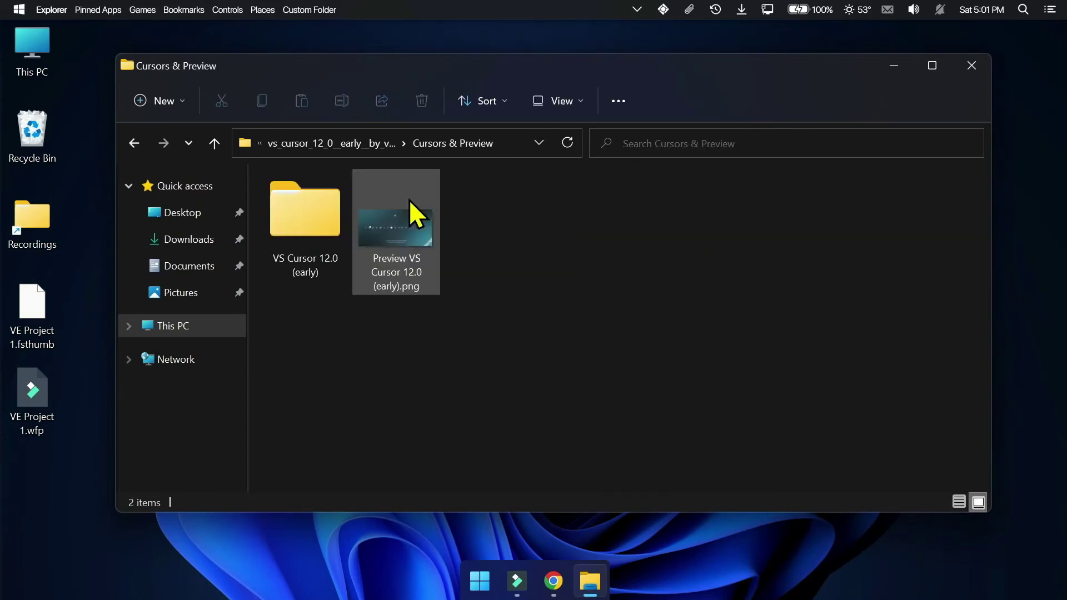
pyautogui.doubleClick(314, 232)
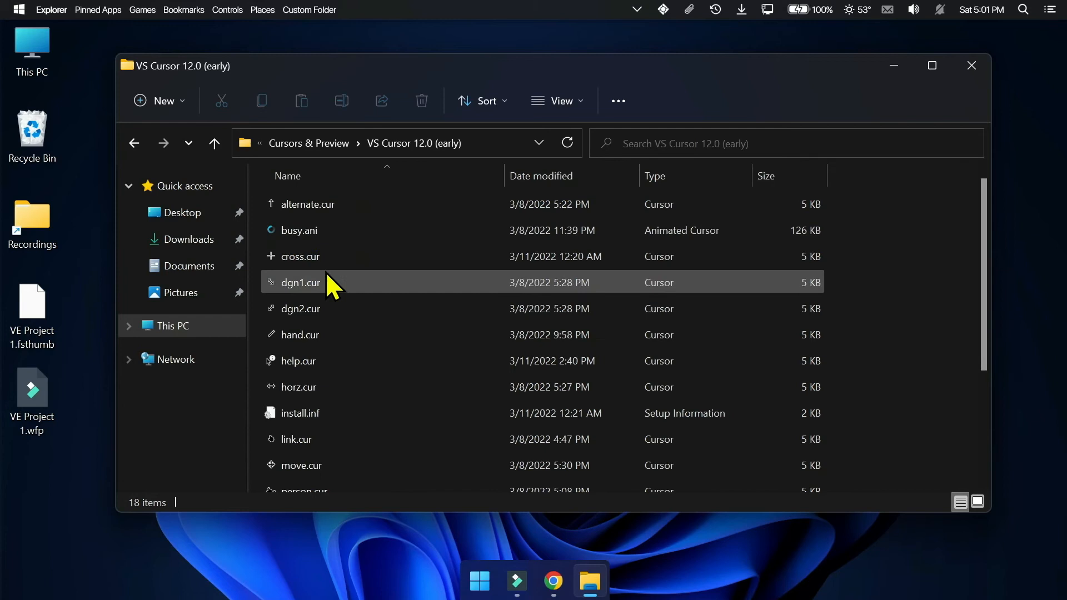
pyautogui.scroll(-2, 326, 271)
# Install the cursor set from install.inf and minimize the folder window
pyautogui.click(286, 351)
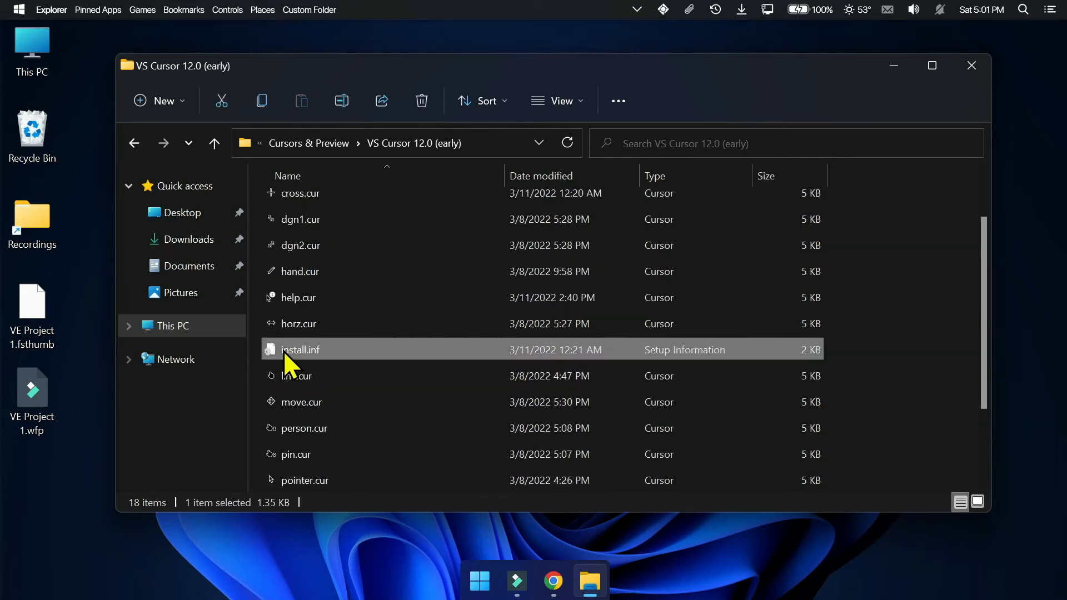
pyautogui.rightClick(339, 348)
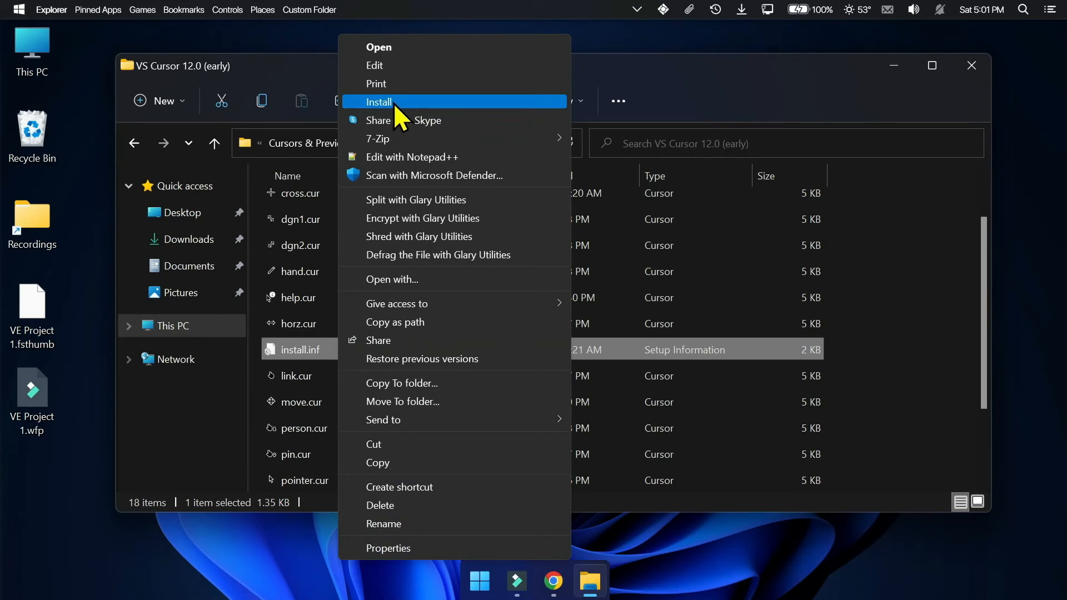
pyautogui.click(453, 101)
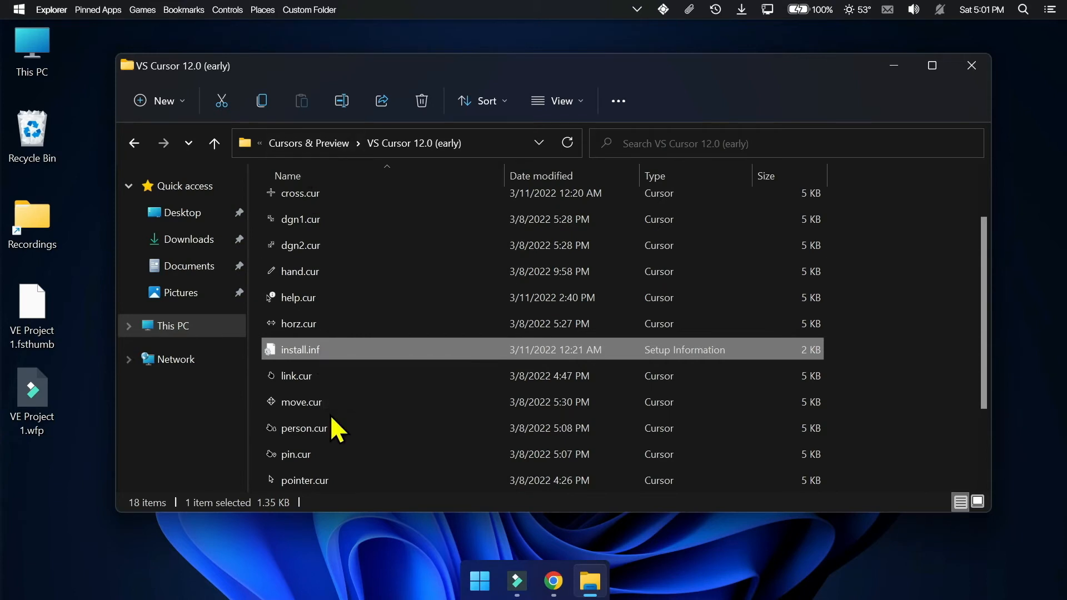
pyautogui.click(891, 74)
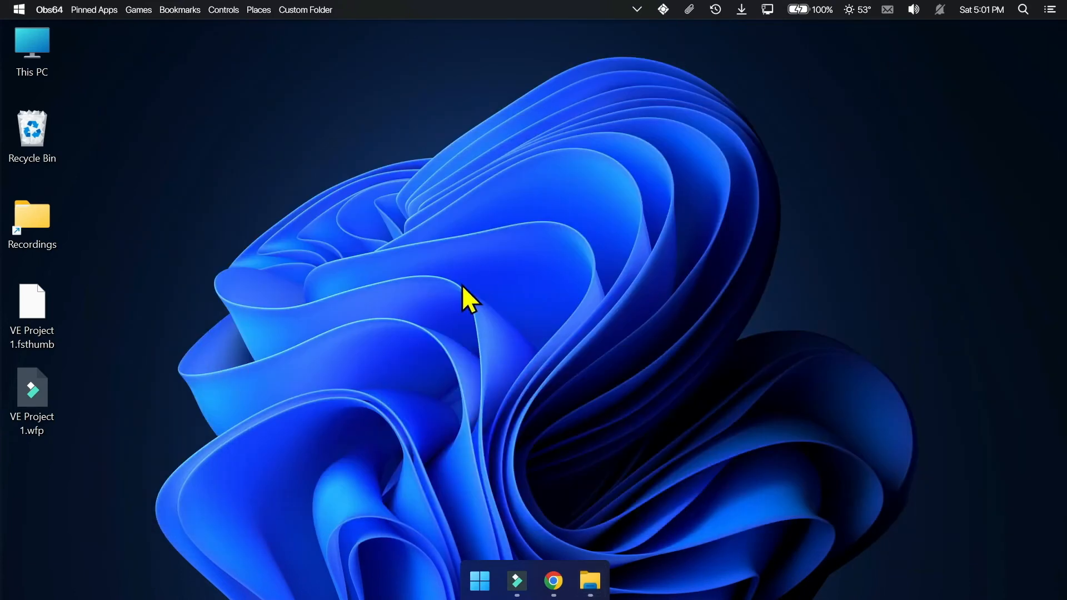
# Search Start for mouse settings, open the Mouse page and its Additional mouse settings
pyautogui.click(479, 583)
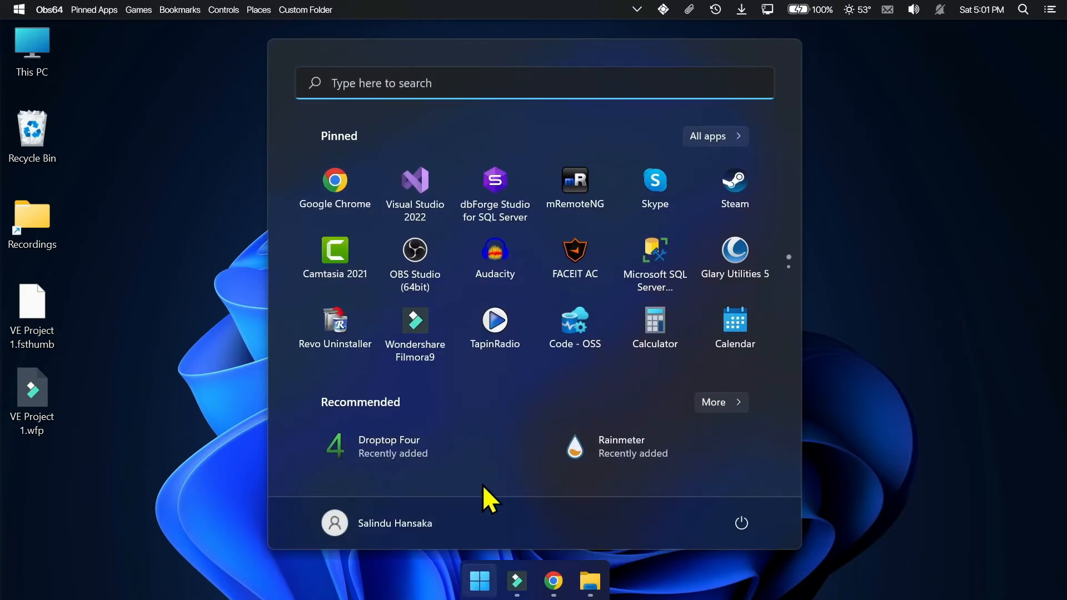
pyautogui.write('mous')
pyautogui.press('BackSpace')
pyautogui.press('BackSpace')
pyautogui.write('use settings')
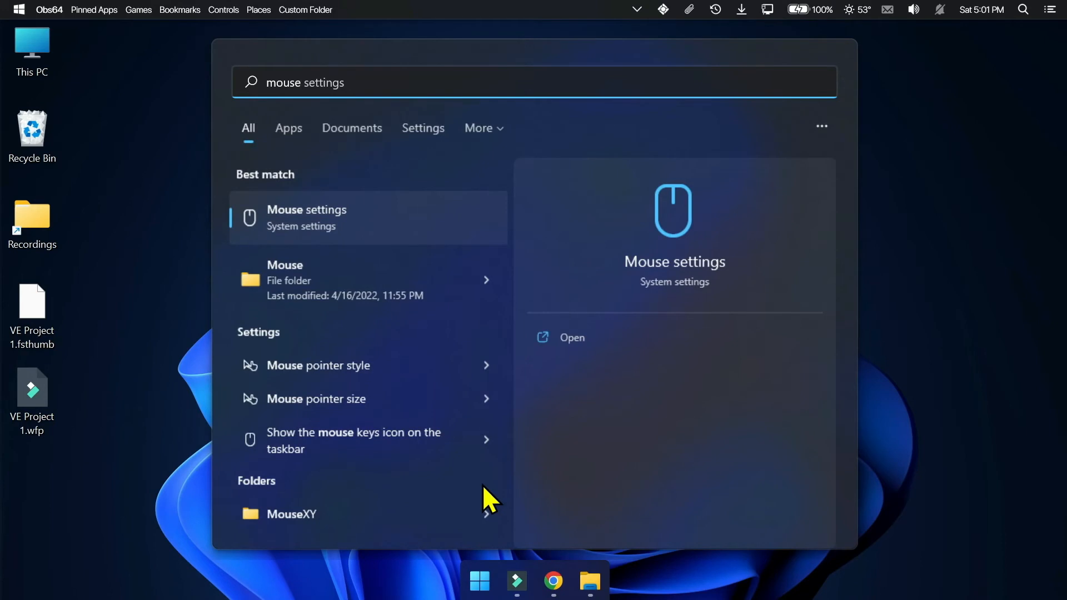
pyautogui.click(370, 225)
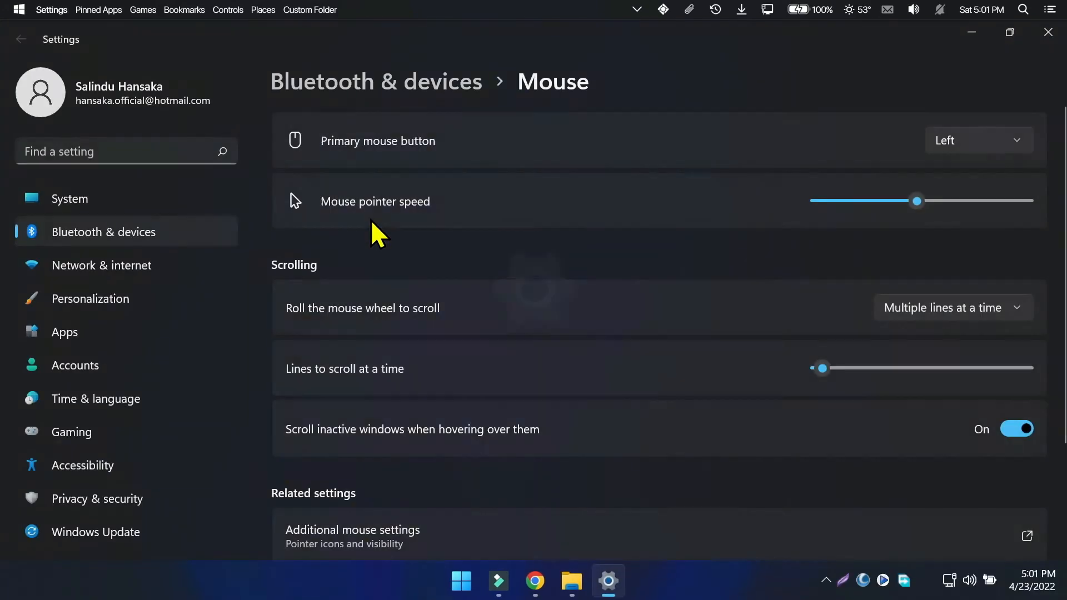
pyautogui.scroll(-3, 563, 236)
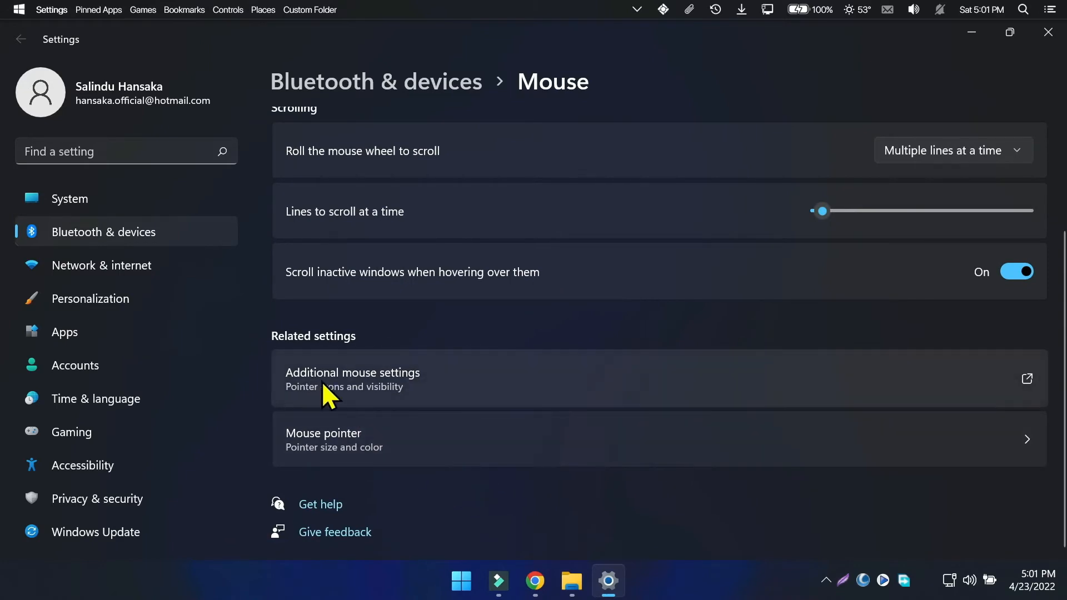
pyautogui.click(341, 386)
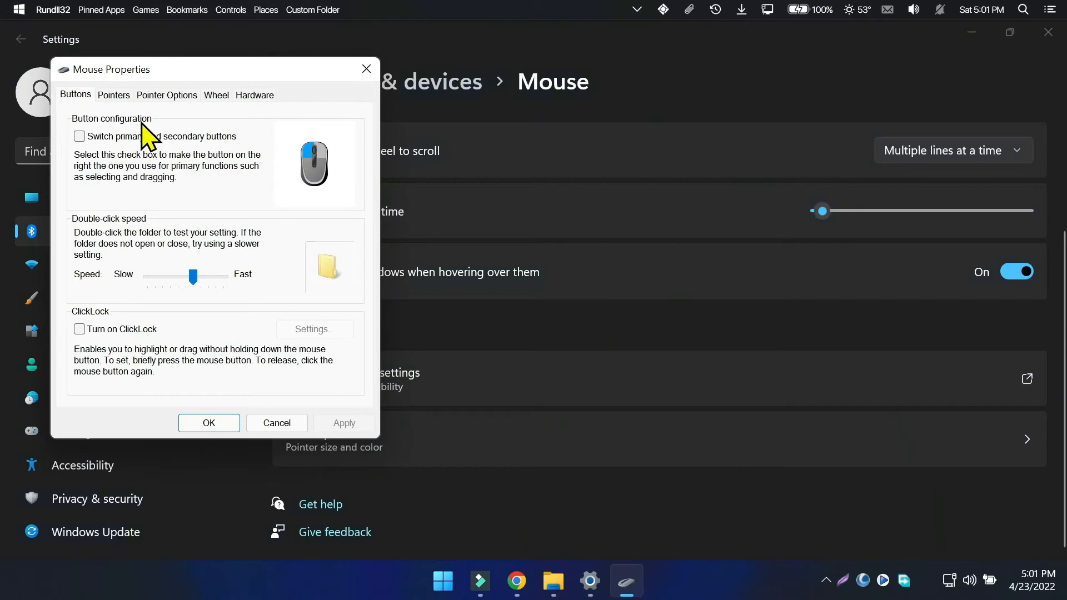
# Choose the VS Cursor 12.0 (early) pointer scheme, apply it replacing the existing one, and close
pyautogui.click(112, 100)
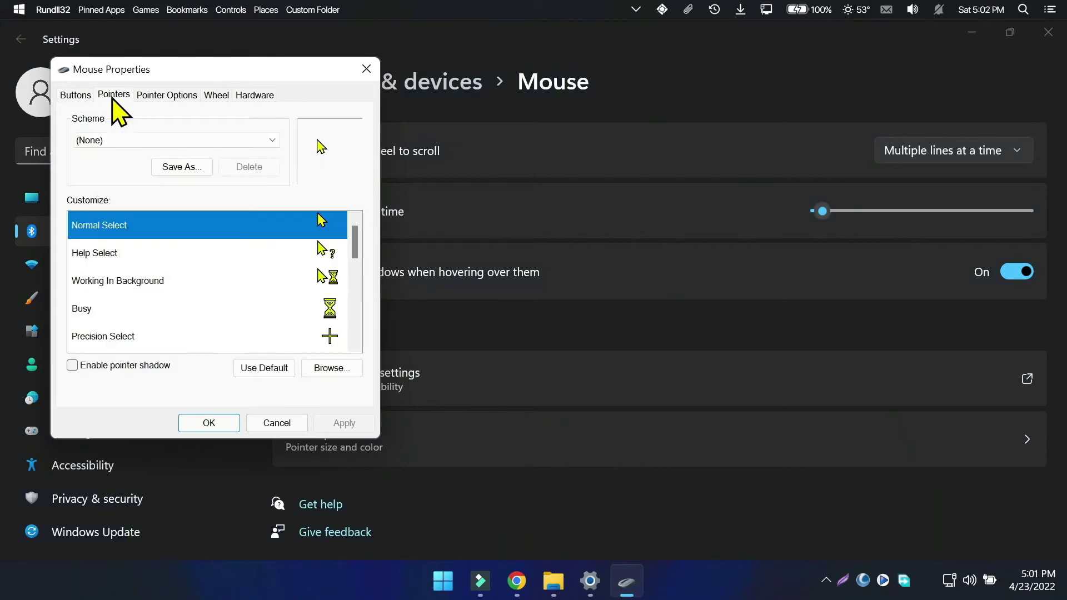
pyautogui.click(227, 143)
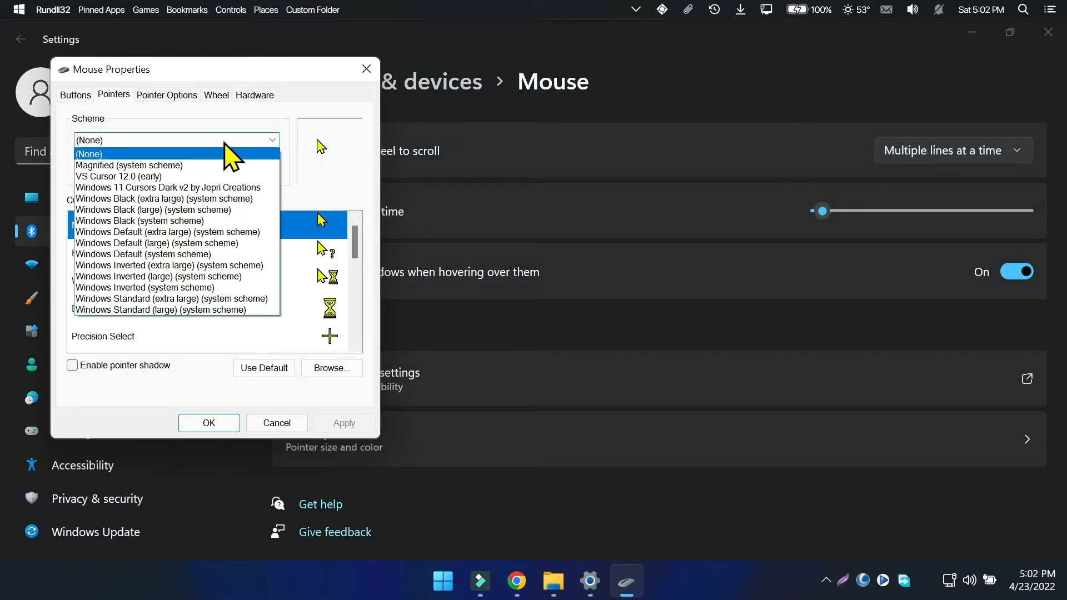
pyautogui.click(123, 176)
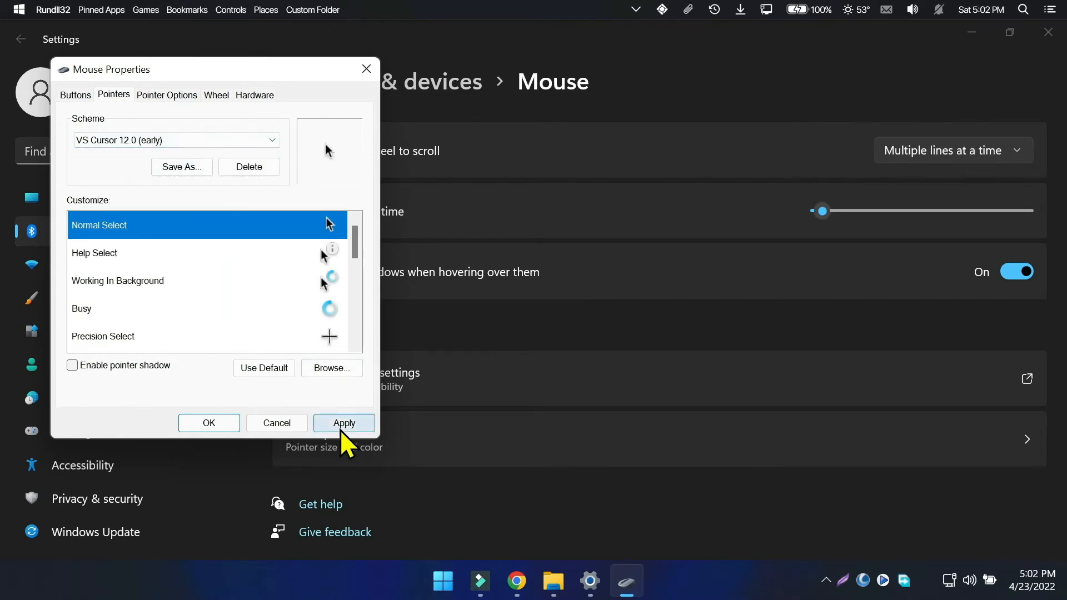
pyautogui.click(342, 425)
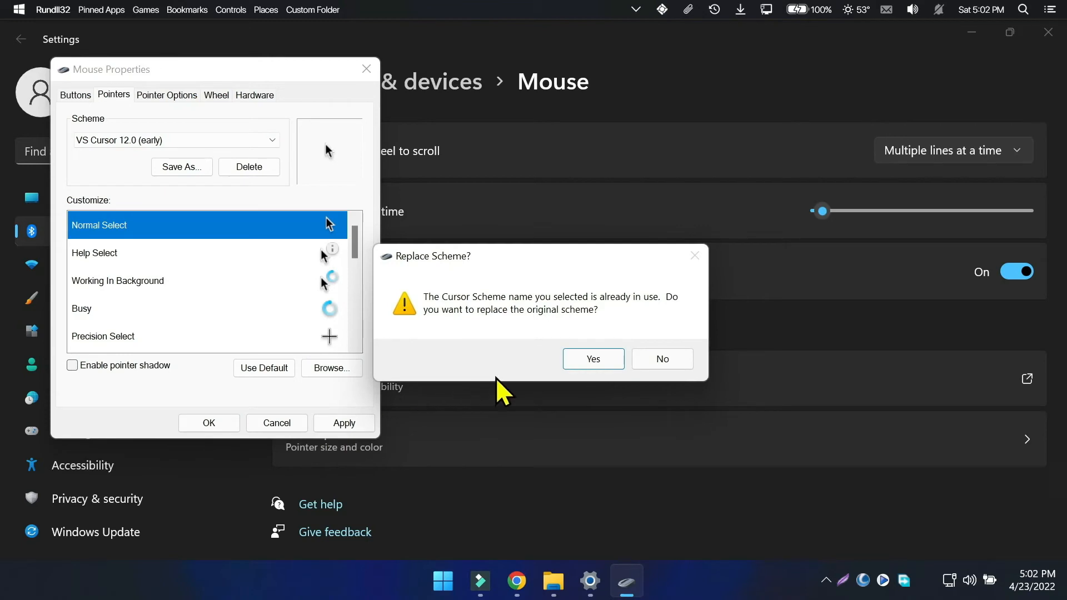
pyautogui.click(594, 359)
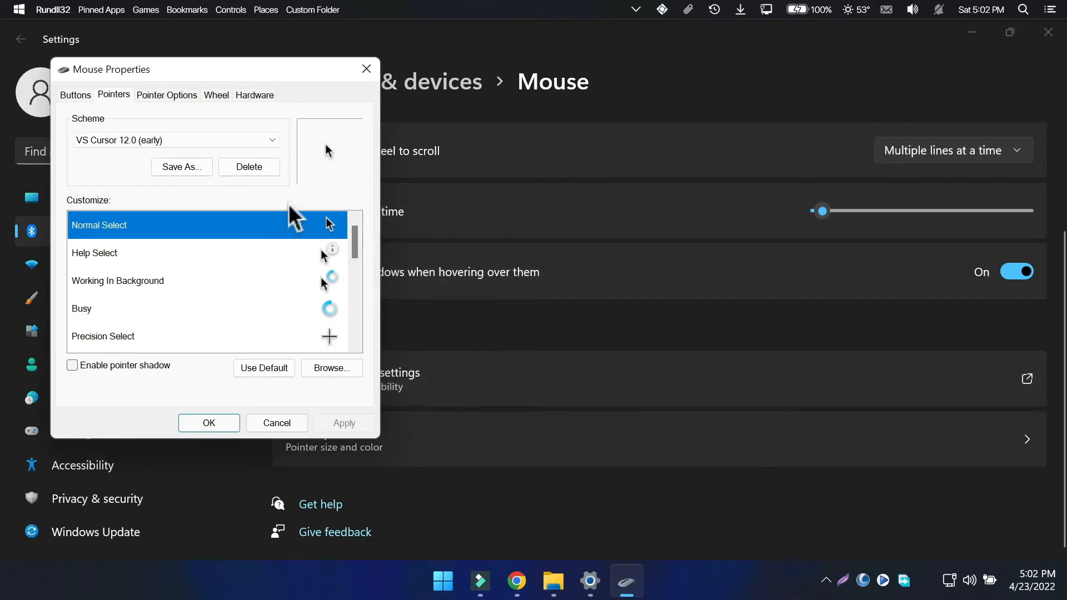
pyautogui.click(215, 422)
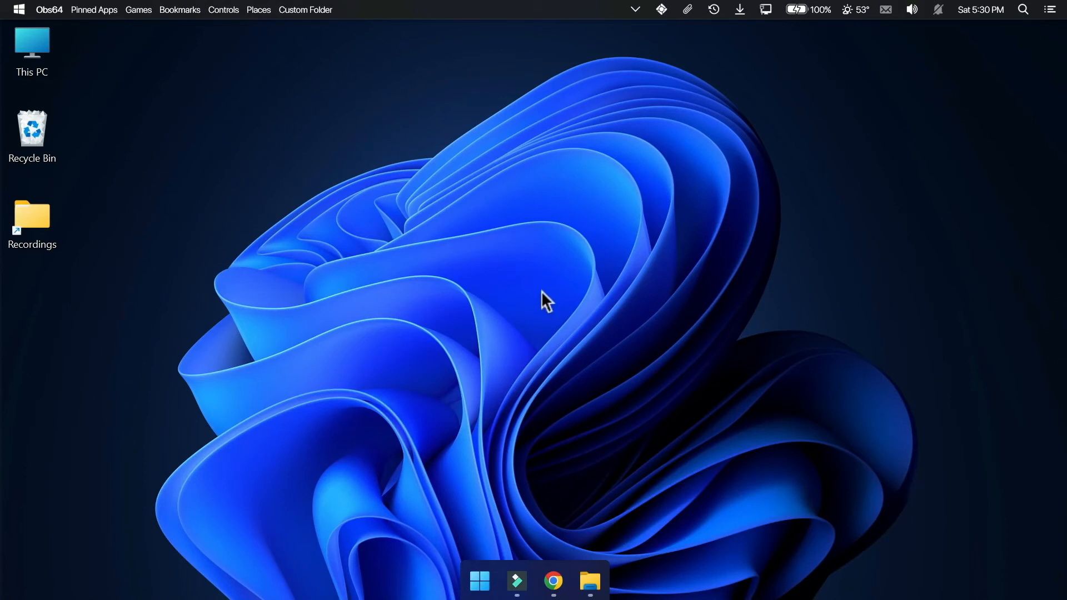
pyautogui.moveTo(553, 582)
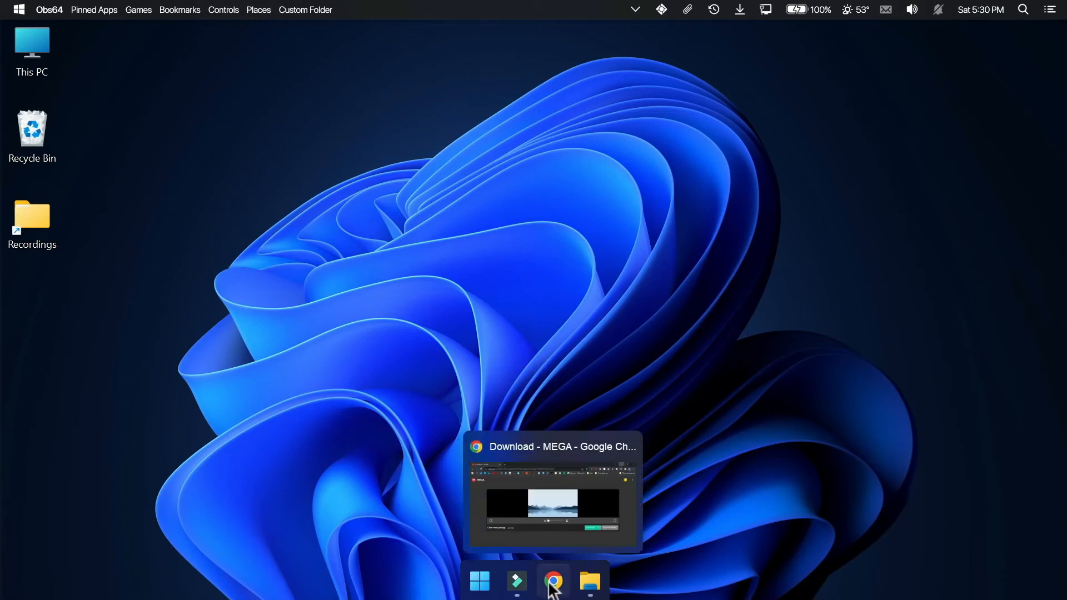
# Download Clean wallpaper.jpg from MEGA and show it in the Downloads folder
pyautogui.click(501, 454)
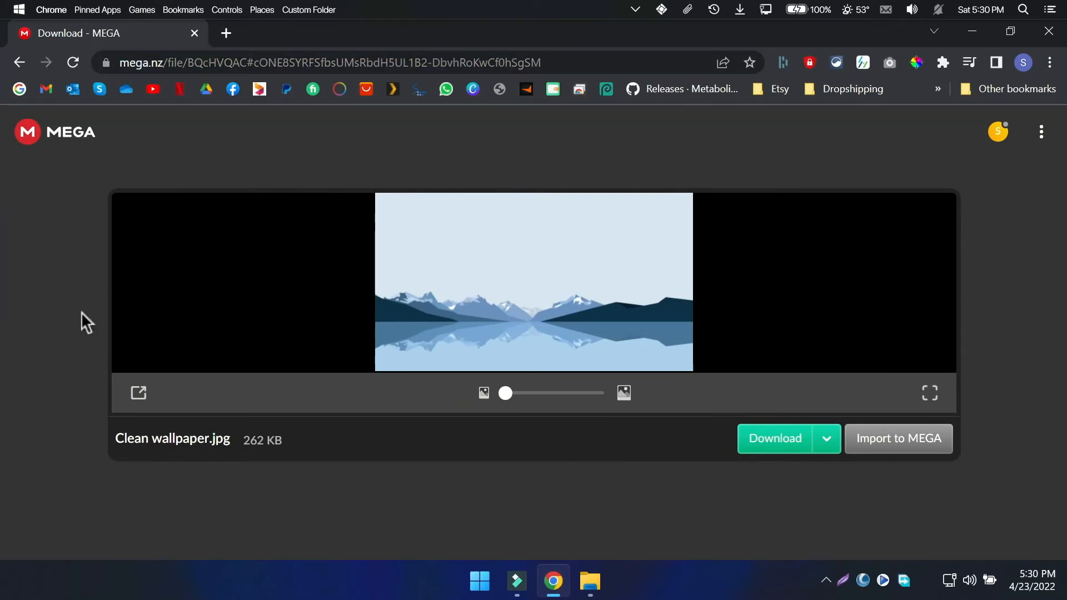
pyautogui.click(753, 442)
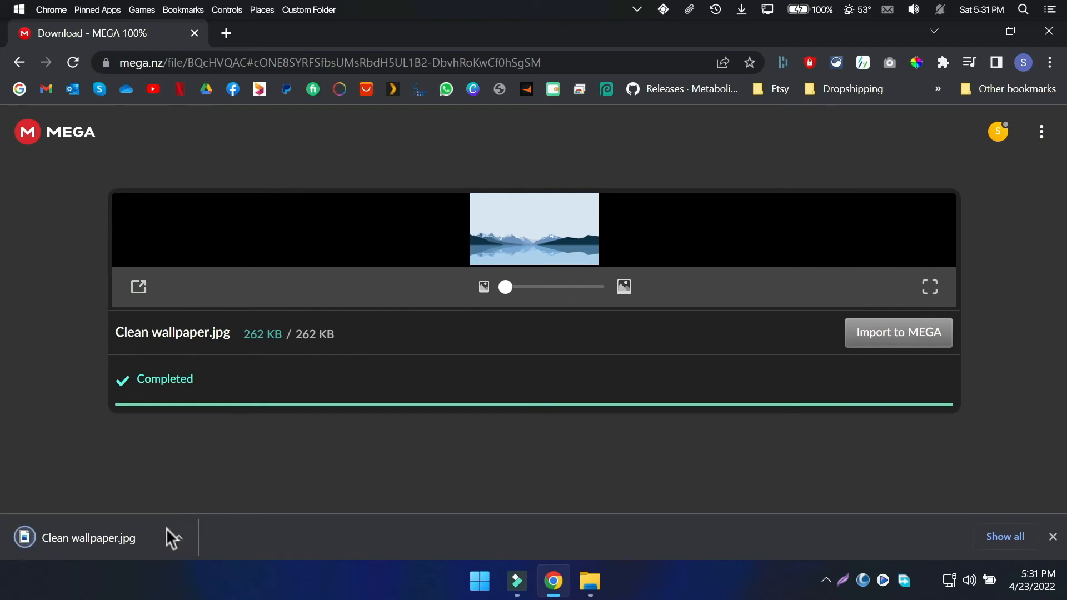
pyautogui.click(177, 537)
pyautogui.click(240, 477)
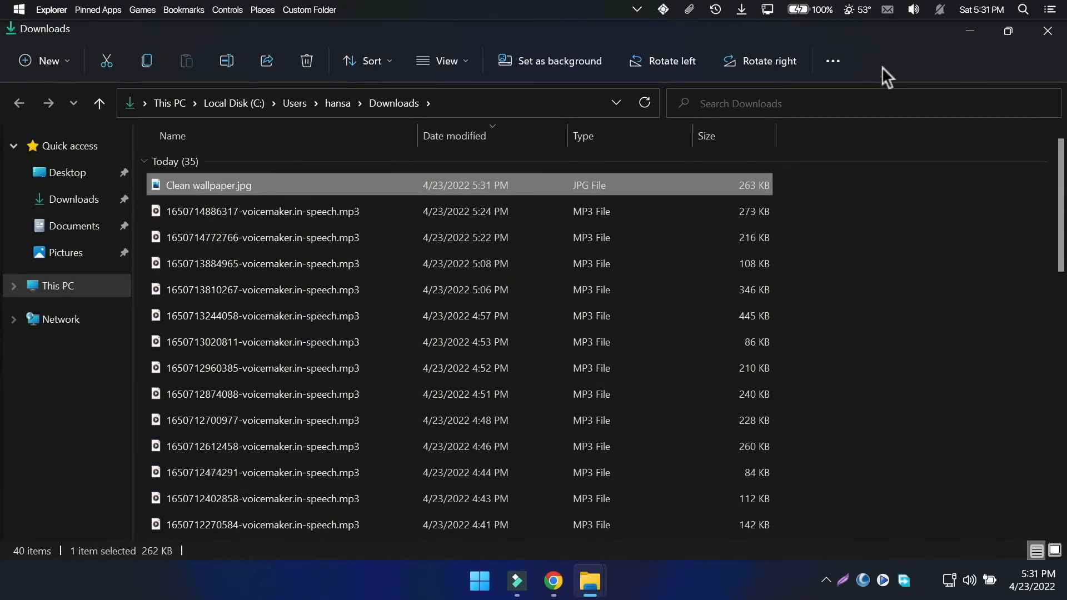
# Set Clean wallpaper.jpg as the desktop background, then close the Downloads folder and browser
pyautogui.rightClick(238, 189)
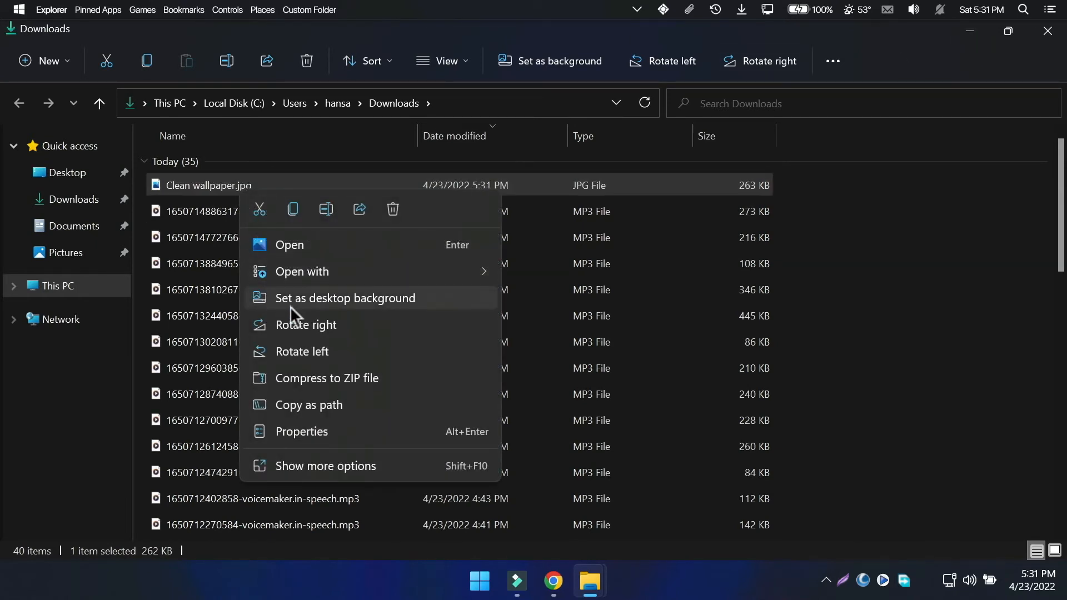
pyautogui.click(329, 303)
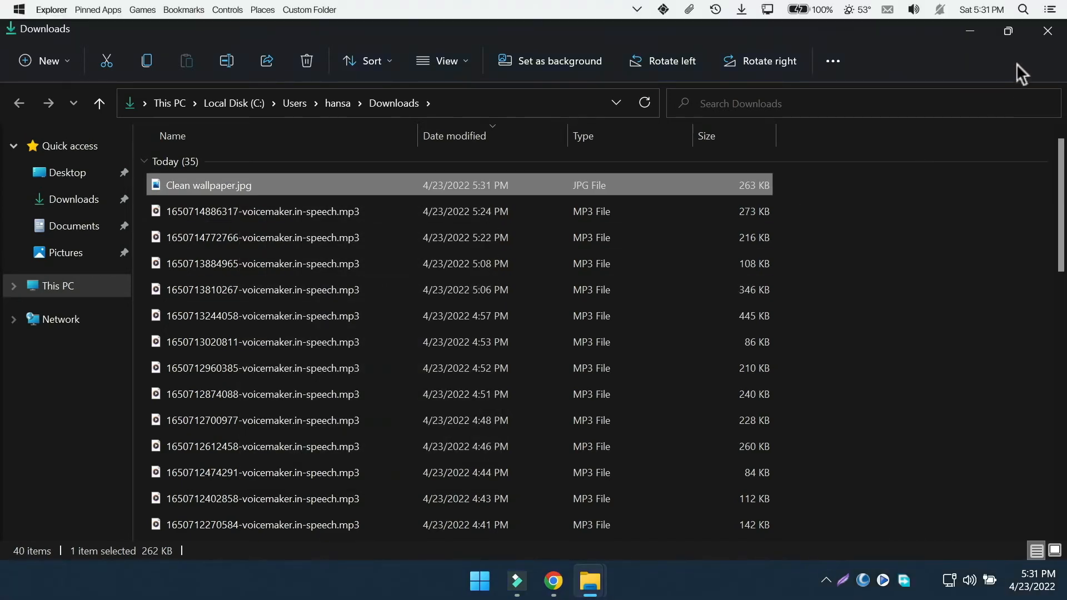
pyautogui.click(1048, 32)
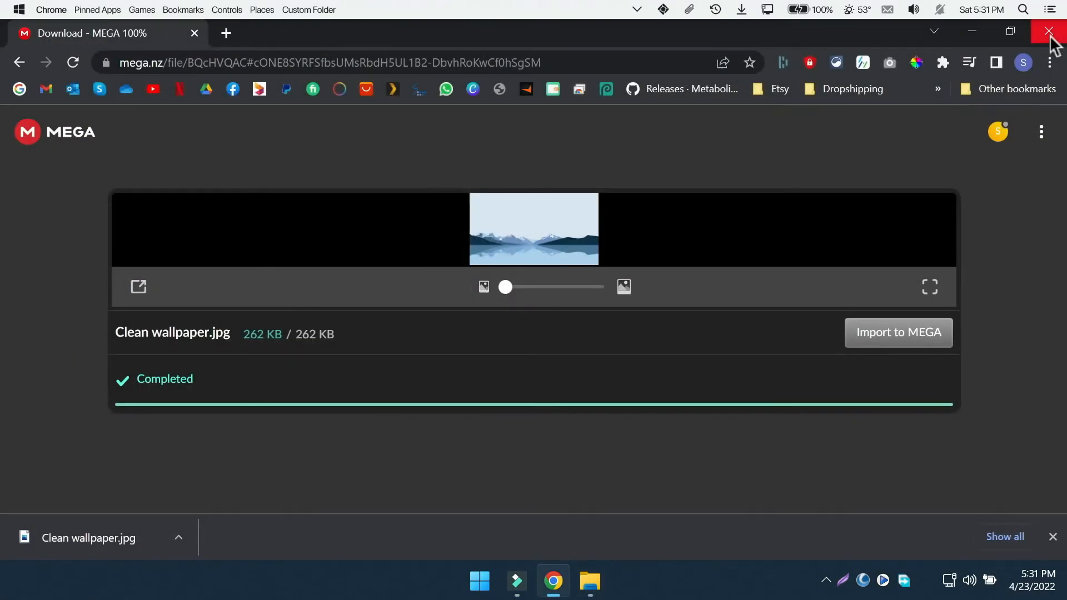
pyautogui.click(1048, 32)
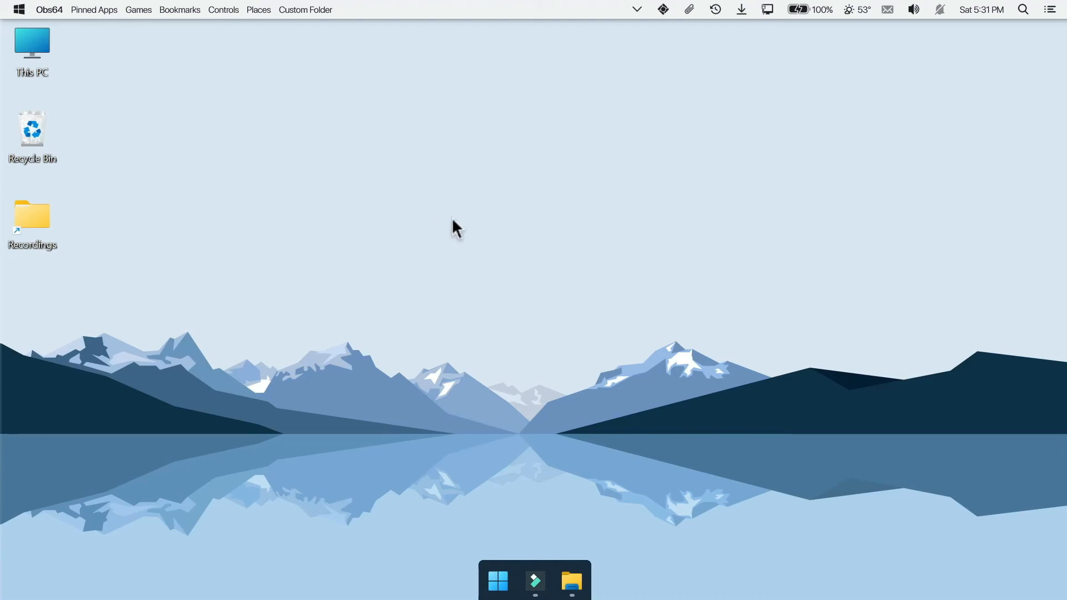
# Uncheck Show desktop icons from the desktop View menu, leaving only the wallpaper
pyautogui.rightClick(422, 201)
pyautogui.moveTo(500, 219)
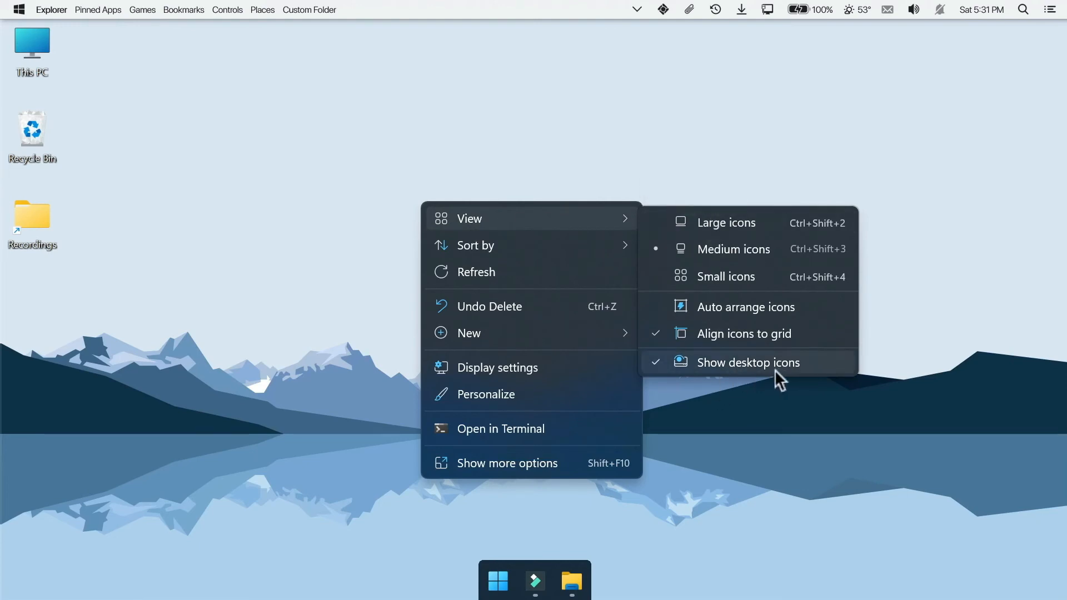
pyautogui.click(813, 365)
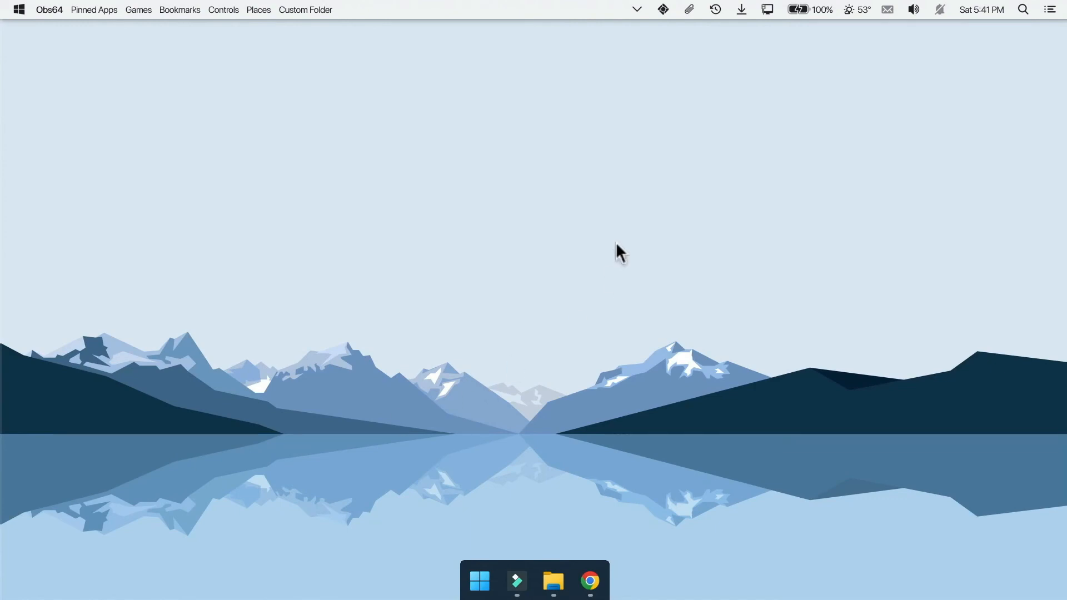
# Restore the GitHub releases page and download the JaxCore_v44902.rmskin asset
pyautogui.click(590, 581)
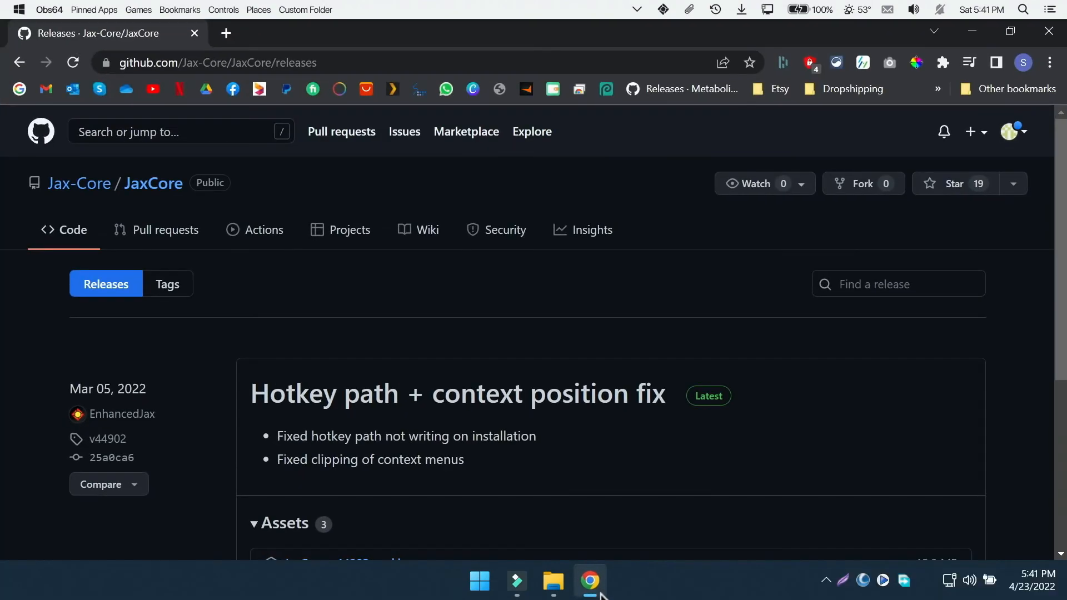
pyautogui.scroll(-2, 582, 331)
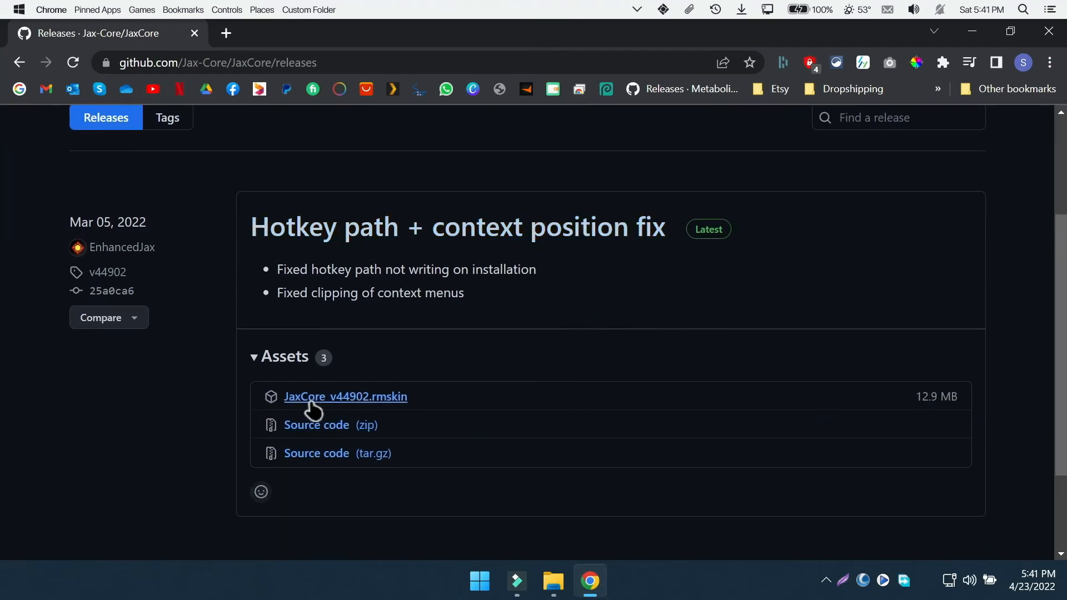
pyautogui.click(353, 405)
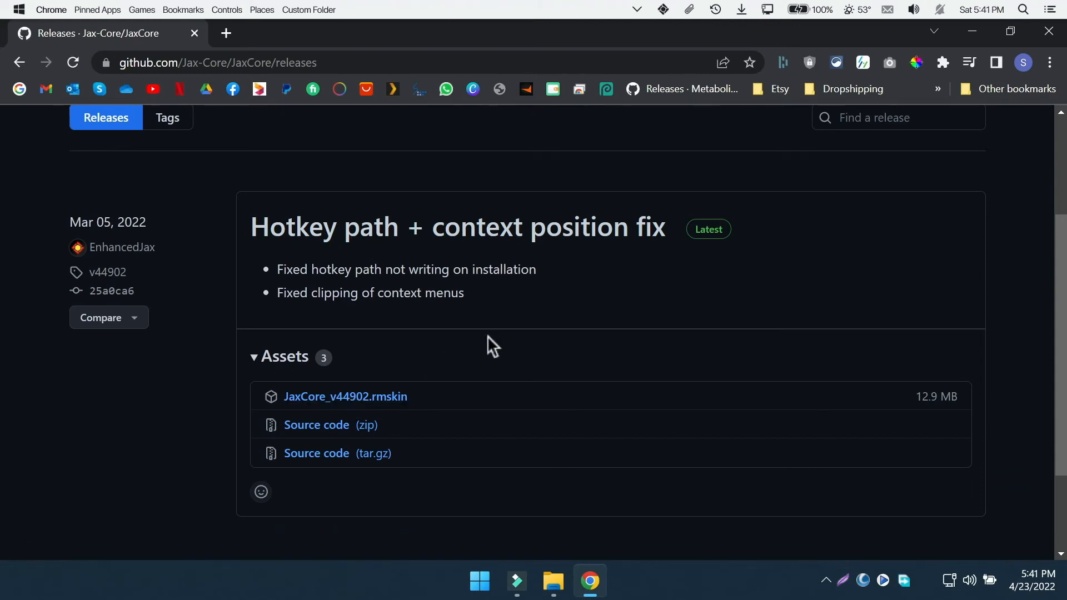
# Run the downloaded JaxCore_v44902.rmskin from Downloads and install it in Rainmeter's Skin Installer
pyautogui.click(973, 32)
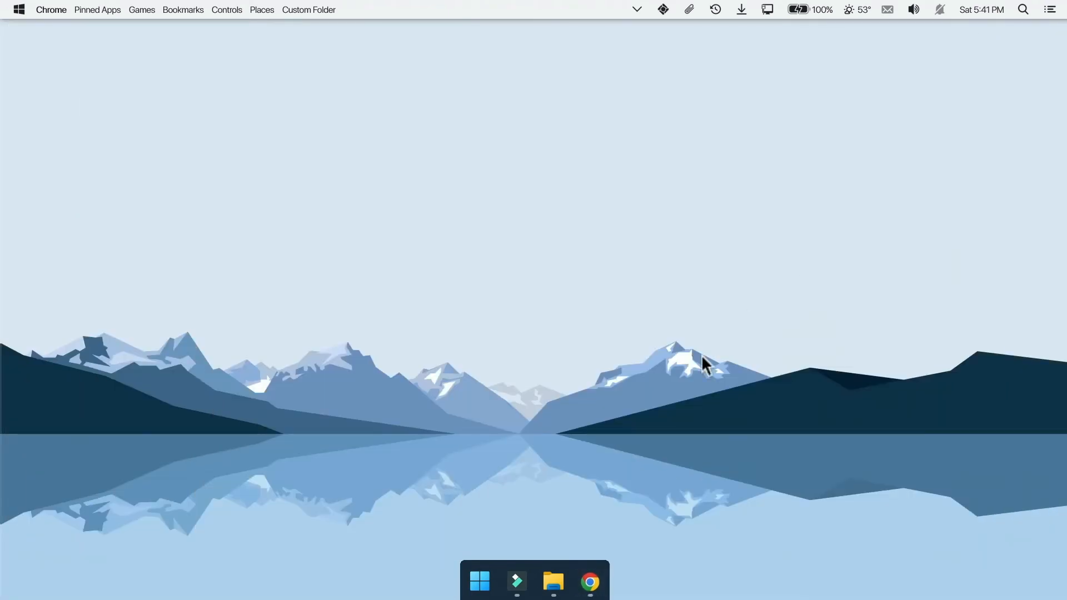
pyautogui.click(553, 580)
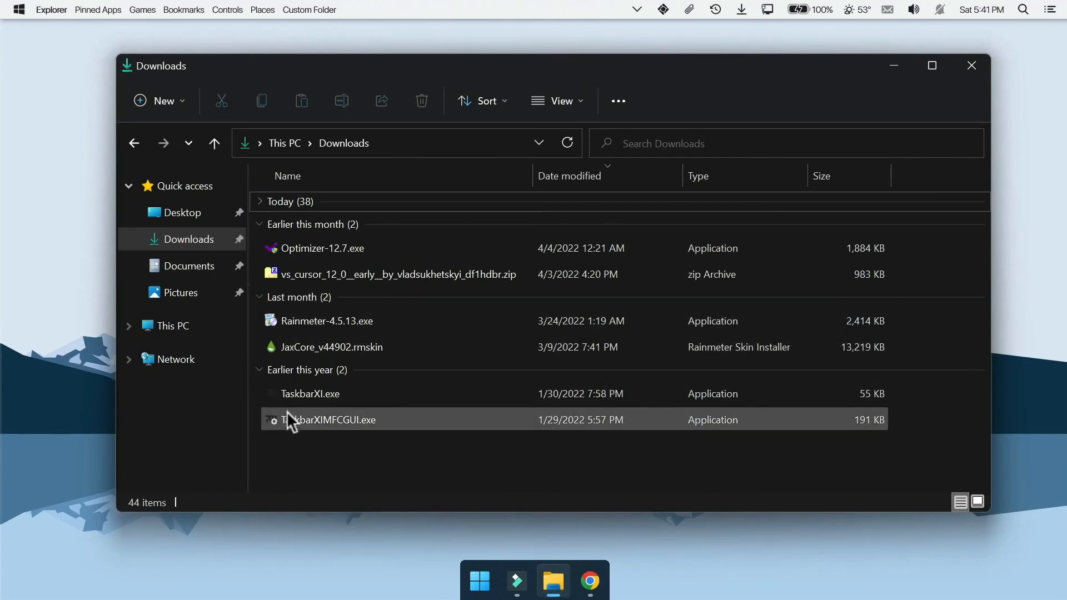
pyautogui.click(298, 351)
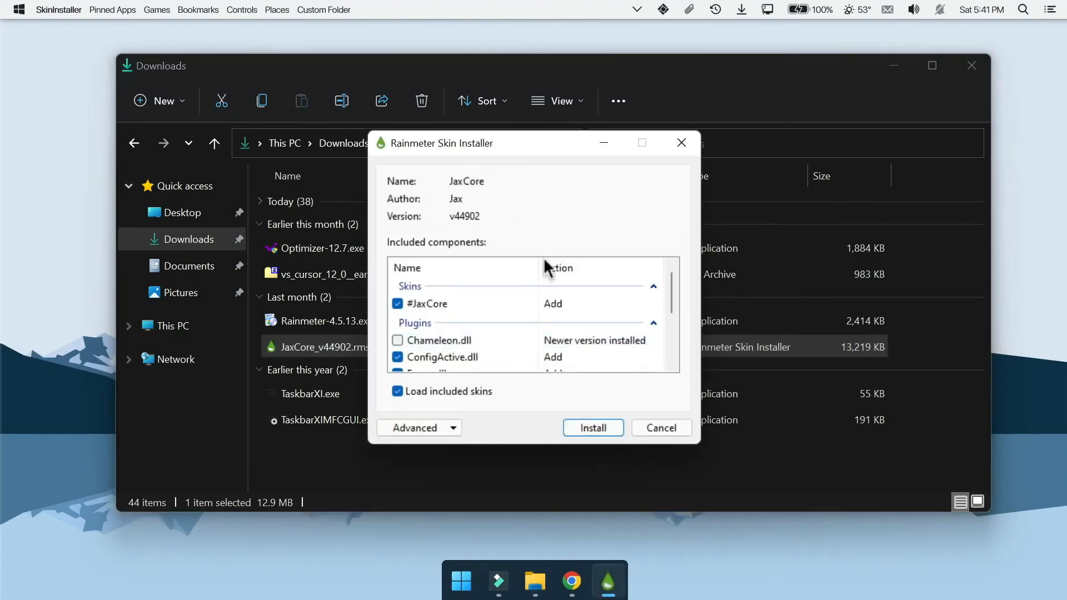
pyautogui.click(601, 432)
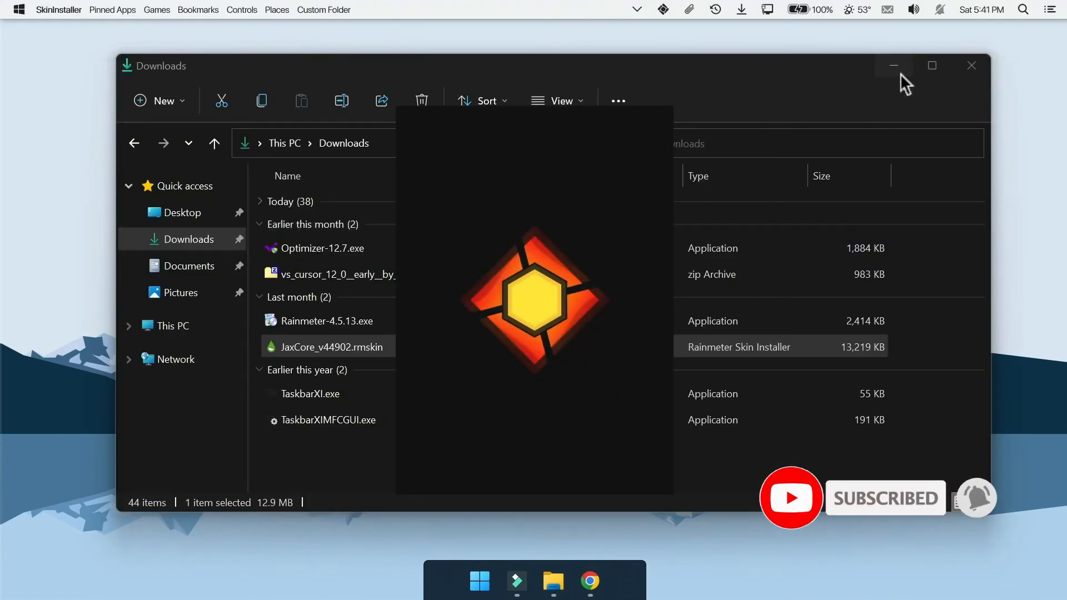
# Choose English, continue through the welcome and community pages, and finish the JaxCore installation
pyautogui.click(899, 67)
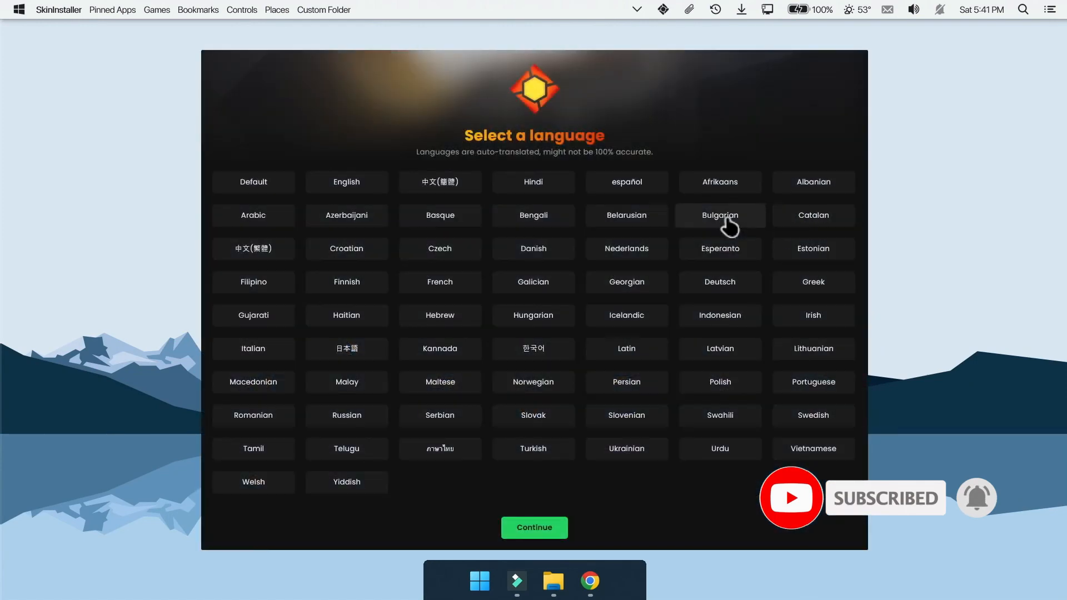
pyautogui.click(382, 187)
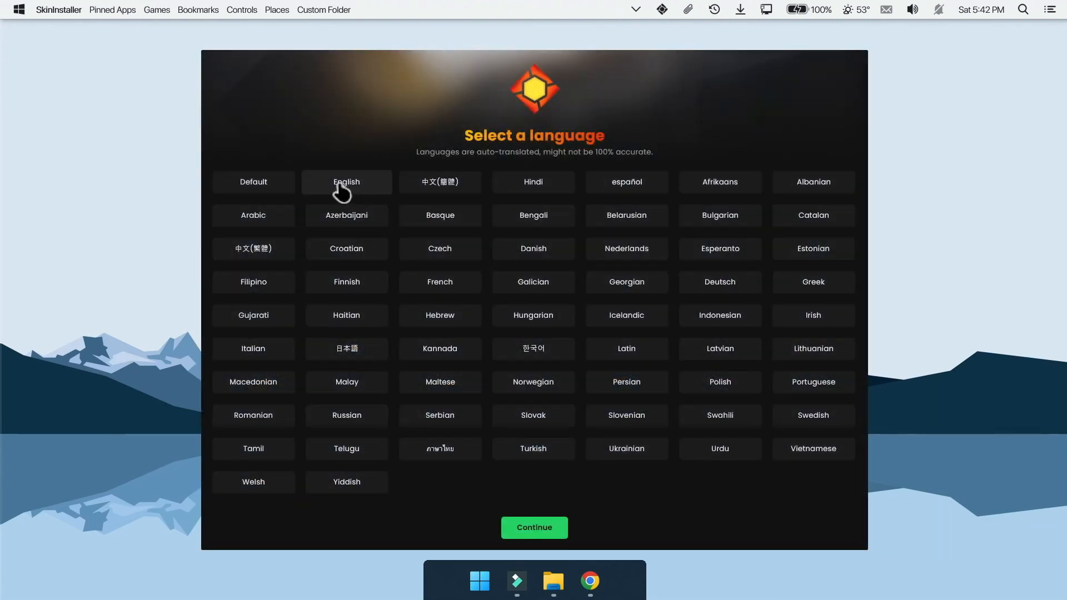
pyautogui.click(338, 184)
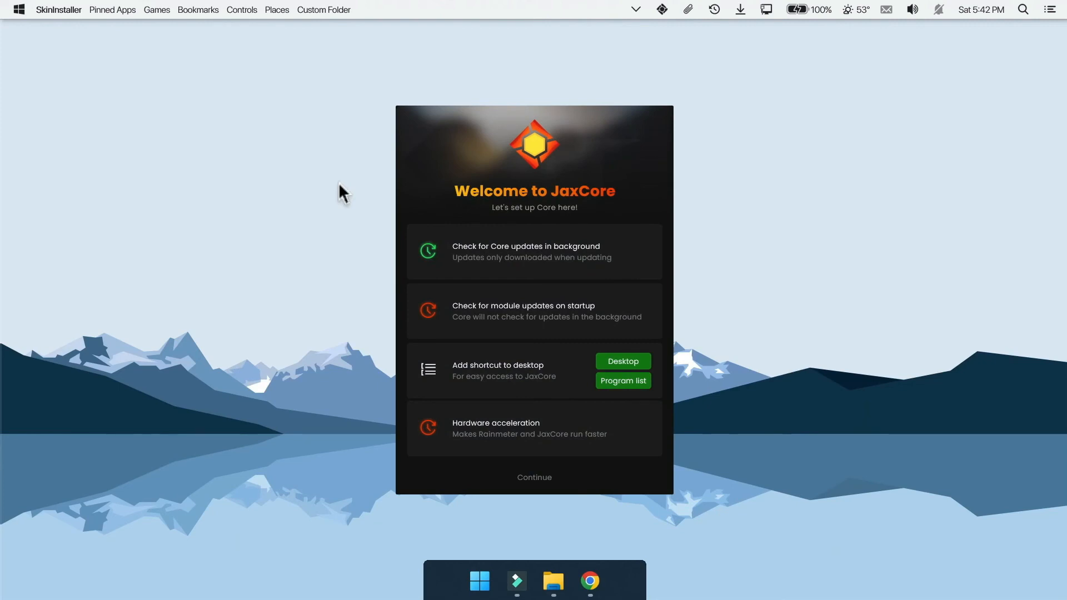
pyautogui.click(541, 480)
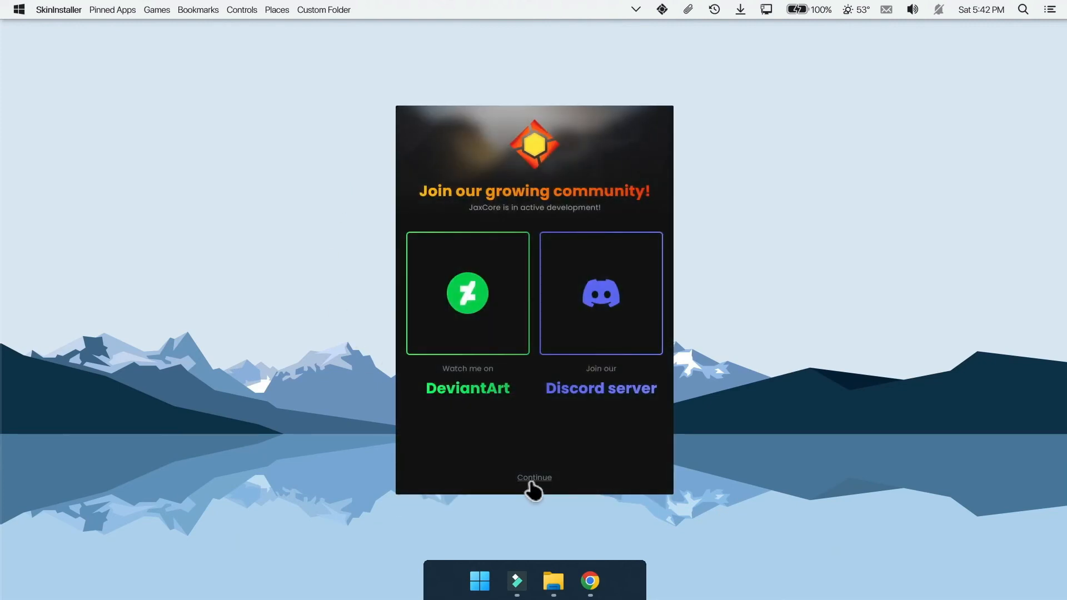
pyautogui.click(535, 480)
pyautogui.click(535, 478)
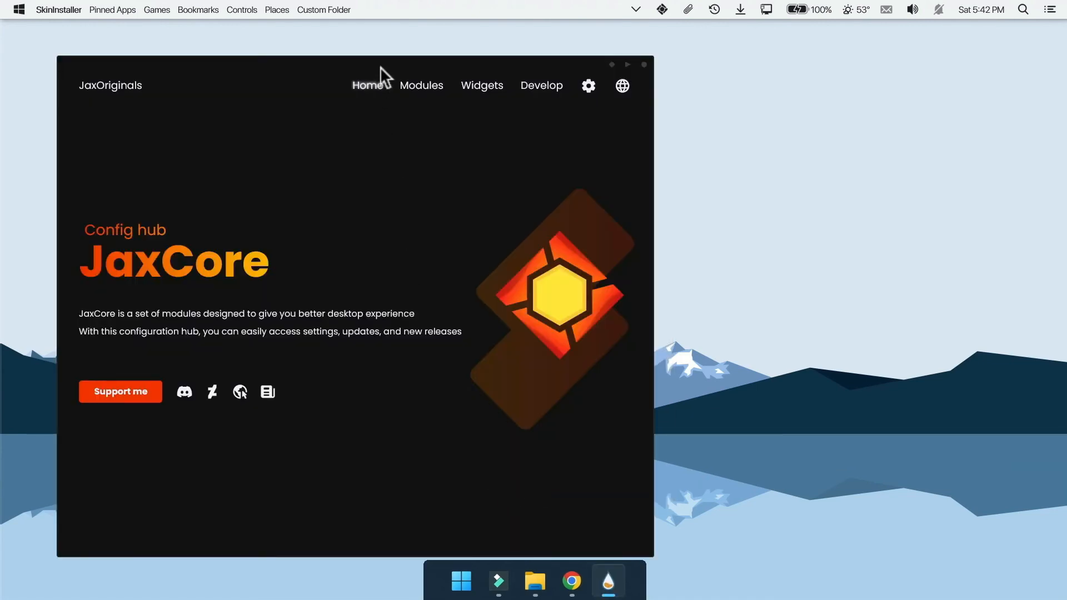
# From JaxCore's Widgets page, download ModularClocks 2.22 and confirm its skin installation
pyautogui.moveTo(380, 66); pyautogui.dragTo(549, 58)
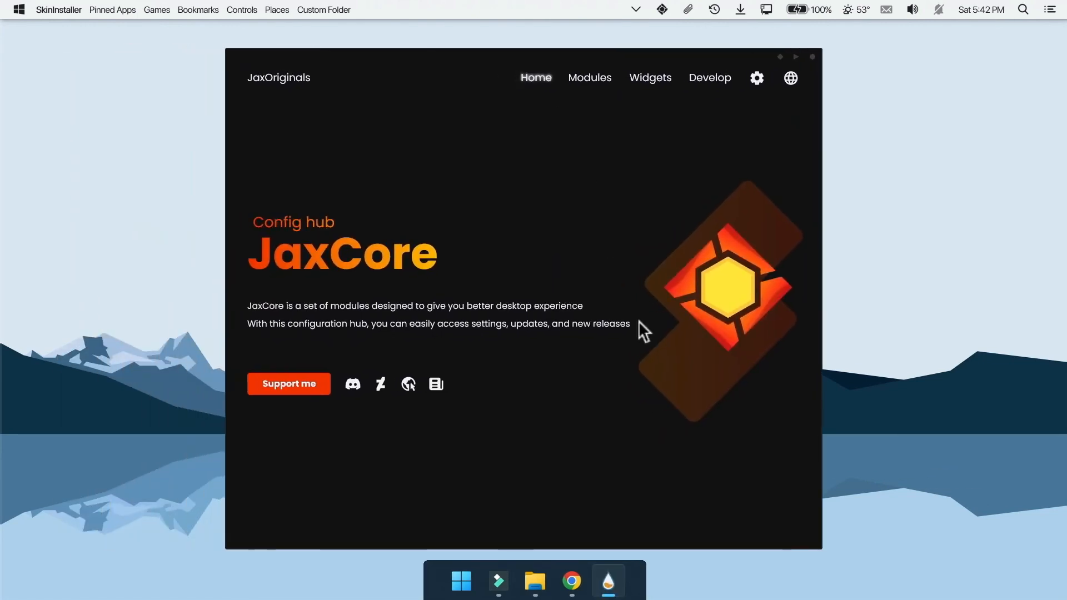
pyautogui.click(654, 82)
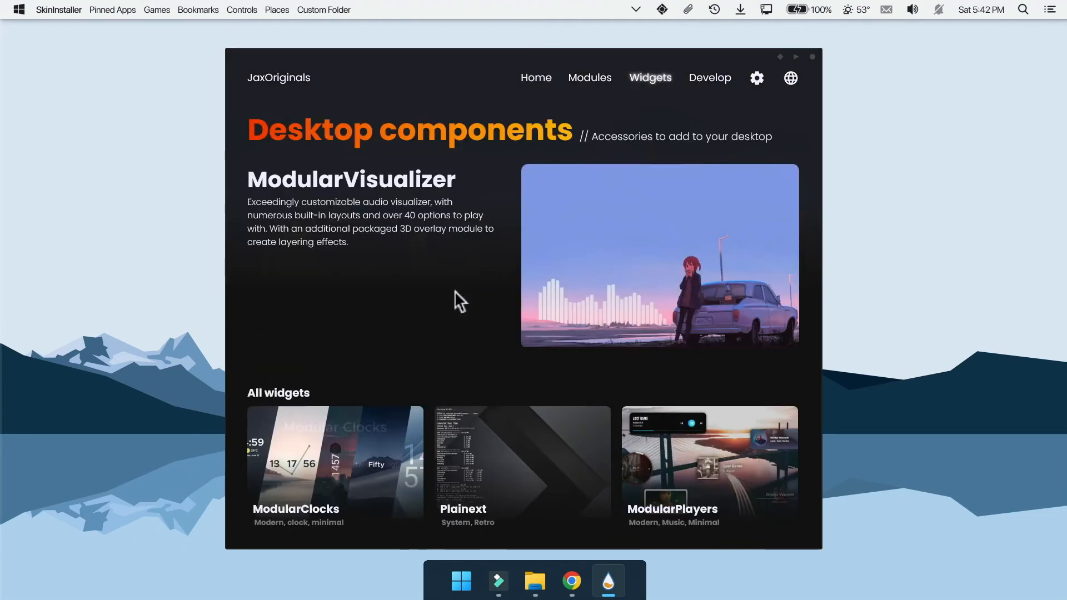
pyautogui.click(304, 496)
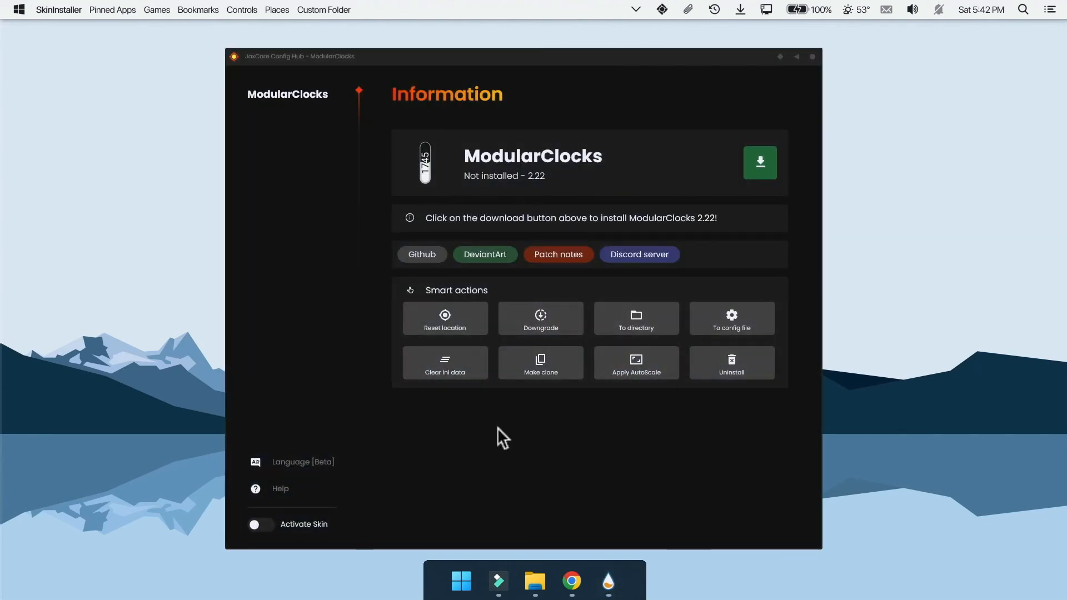
pyautogui.click(760, 164)
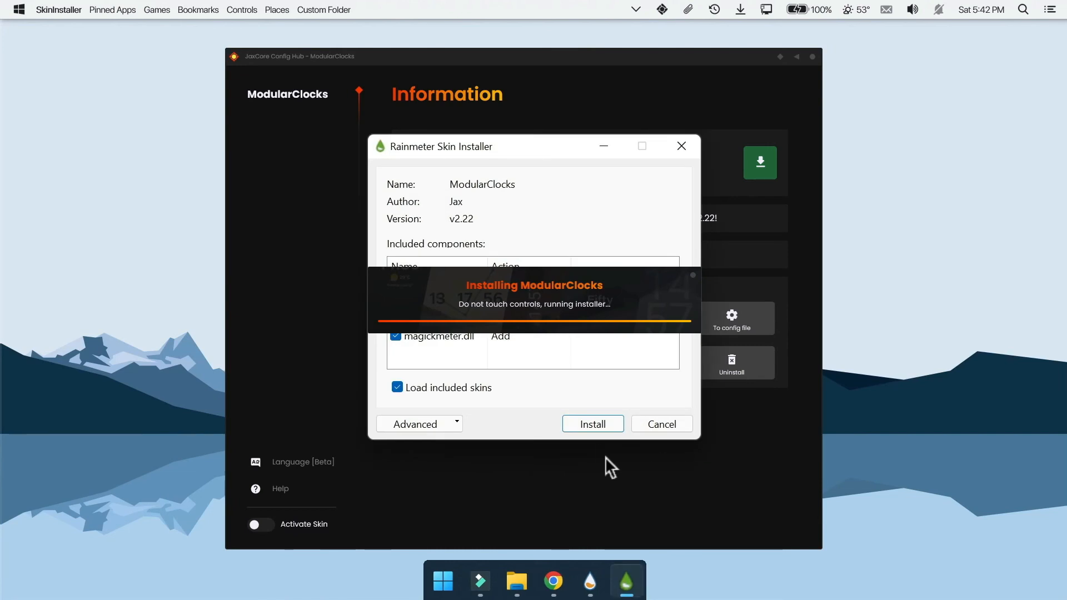
pyautogui.click(603, 428)
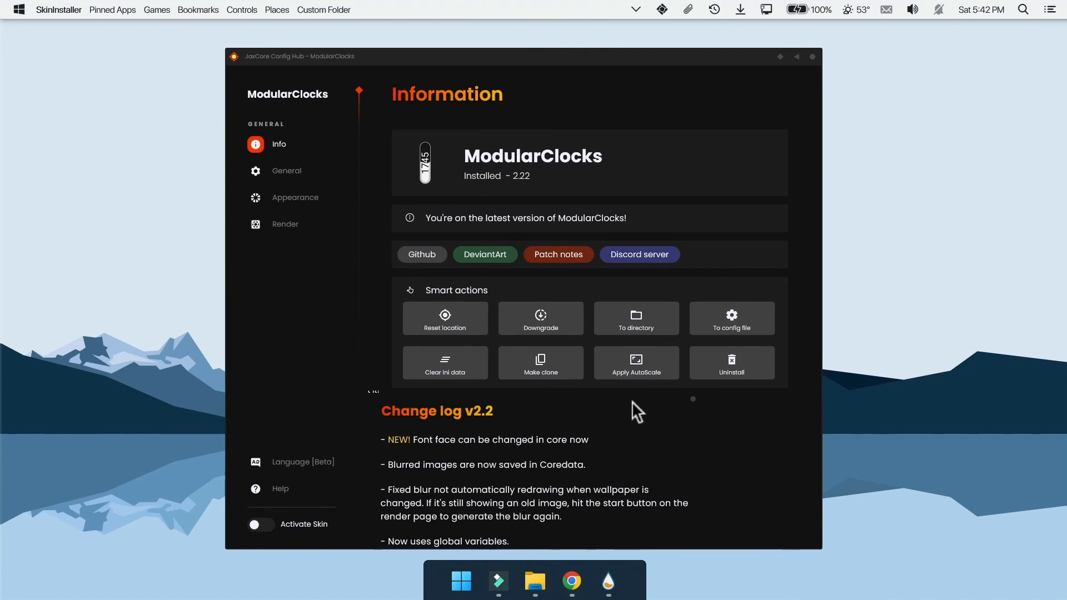
# Under General, choose the 22:18 Smart clock style, then go to the Appearance settings
pyautogui.click(279, 177)
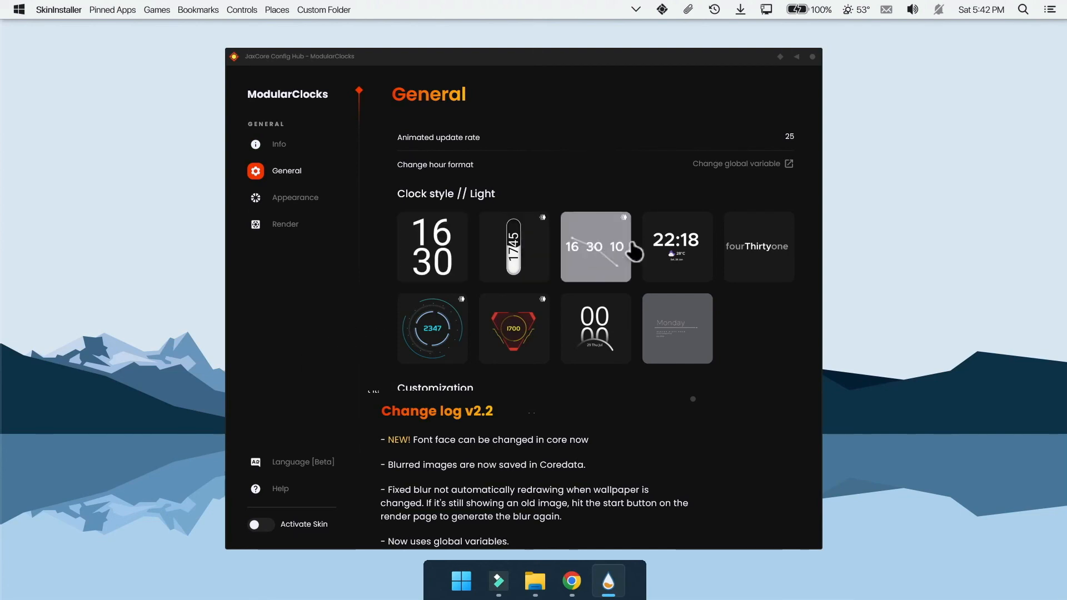
pyautogui.click(688, 274)
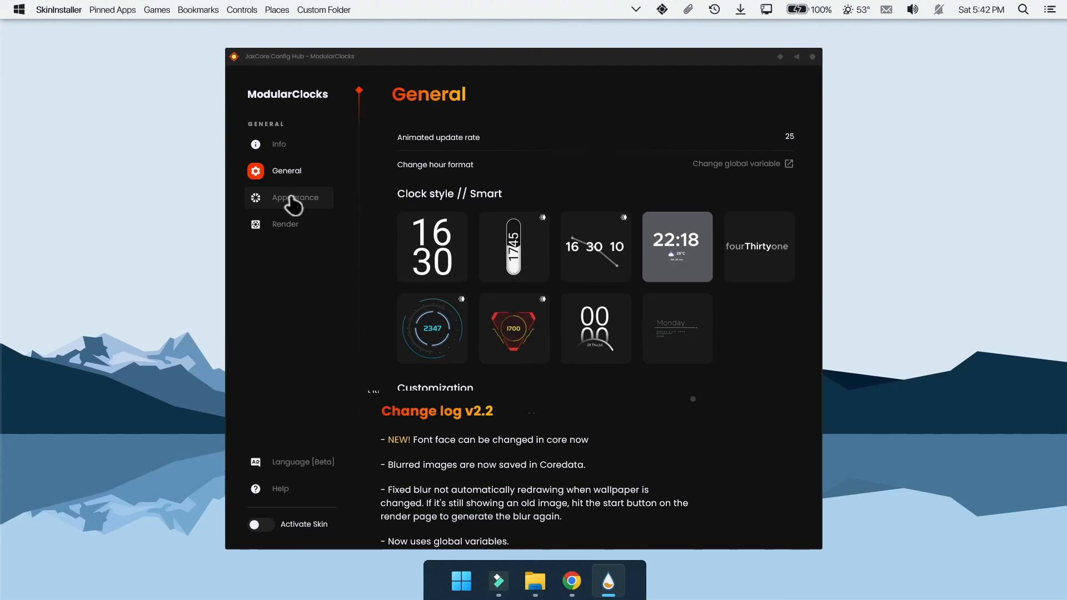
pyautogui.click(294, 201)
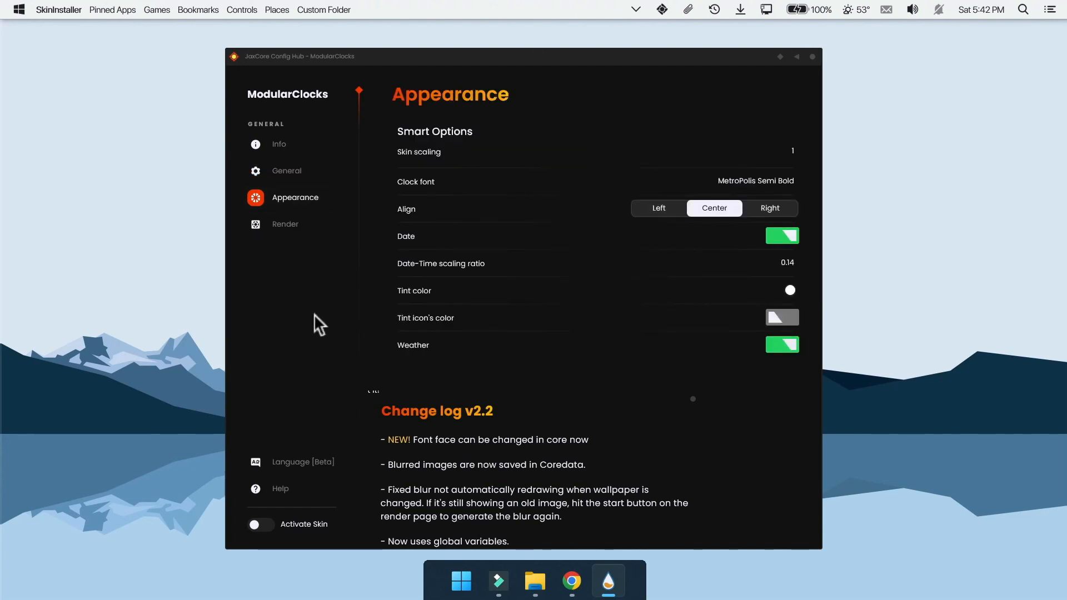
# Set the clock's tint colour to black and toggle Activate Skin on
pyautogui.click(789, 291)
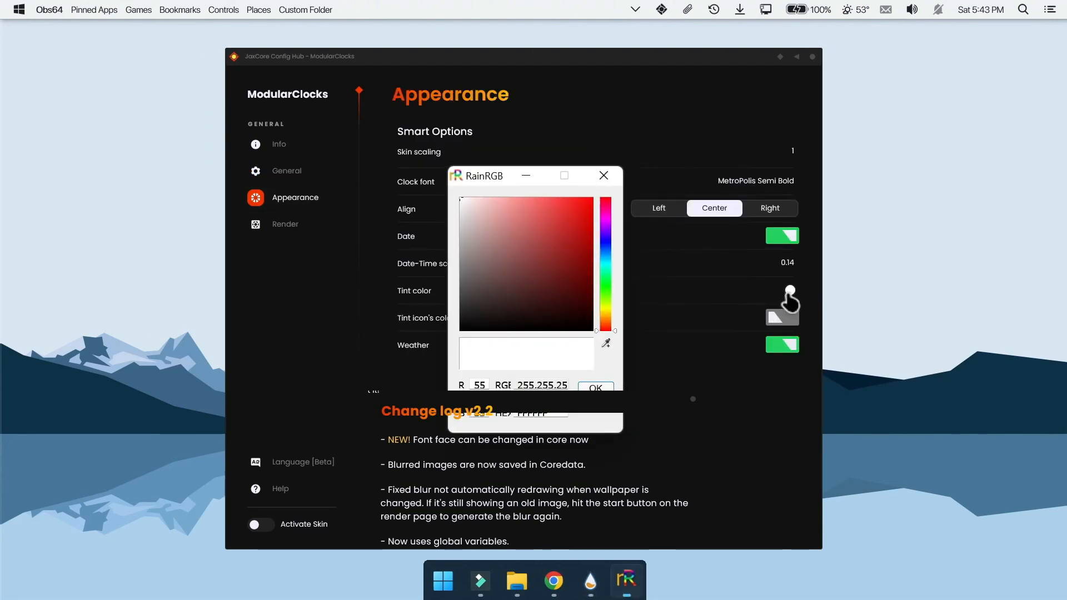
pyautogui.moveTo(512, 287); pyautogui.dragTo(460, 350)
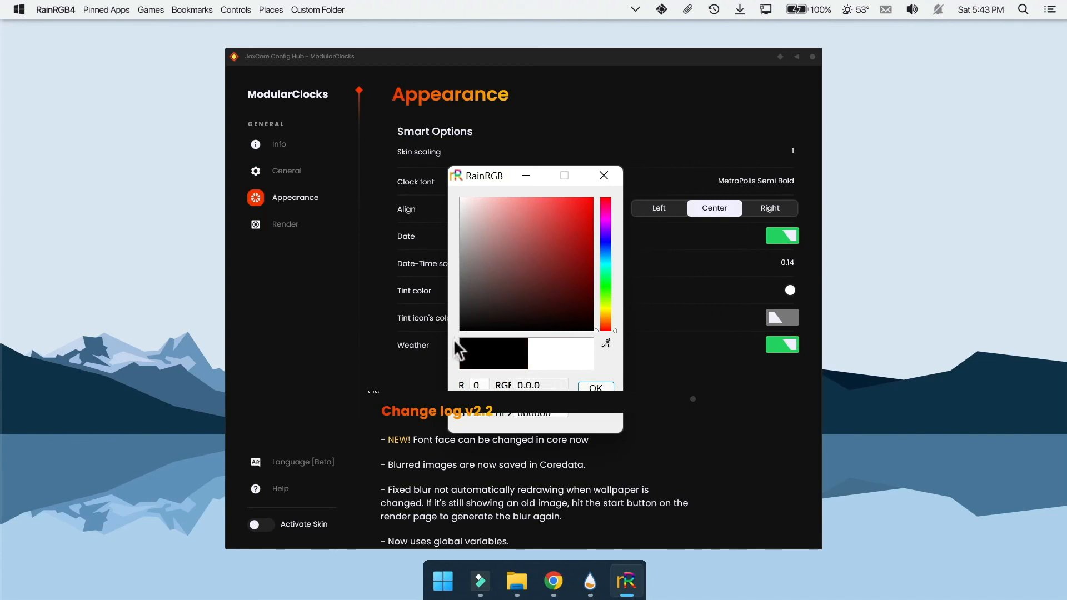
pyautogui.click(595, 387)
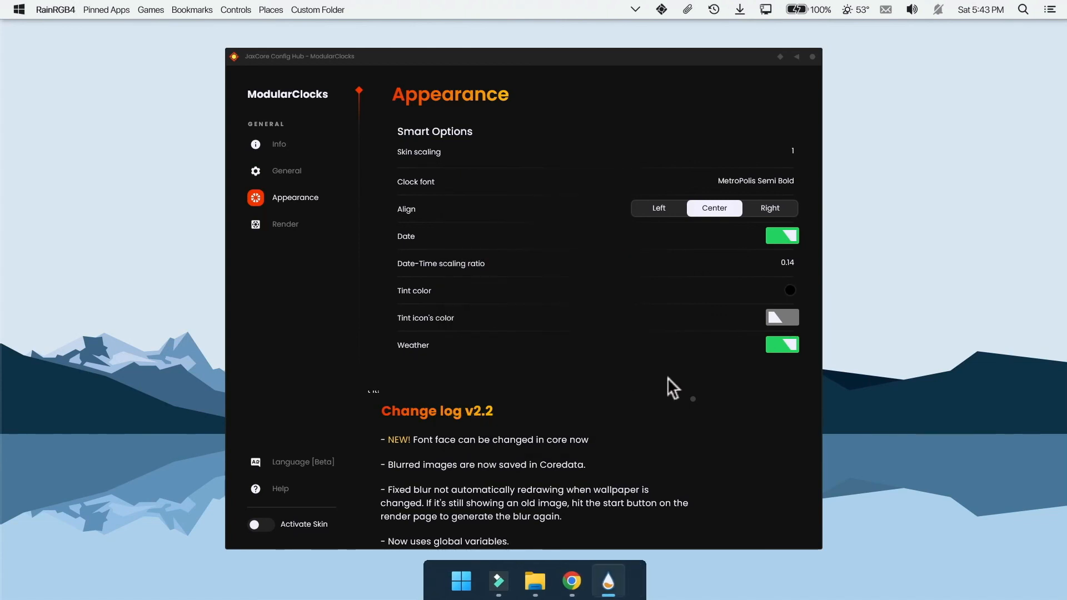
pyautogui.click(261, 529)
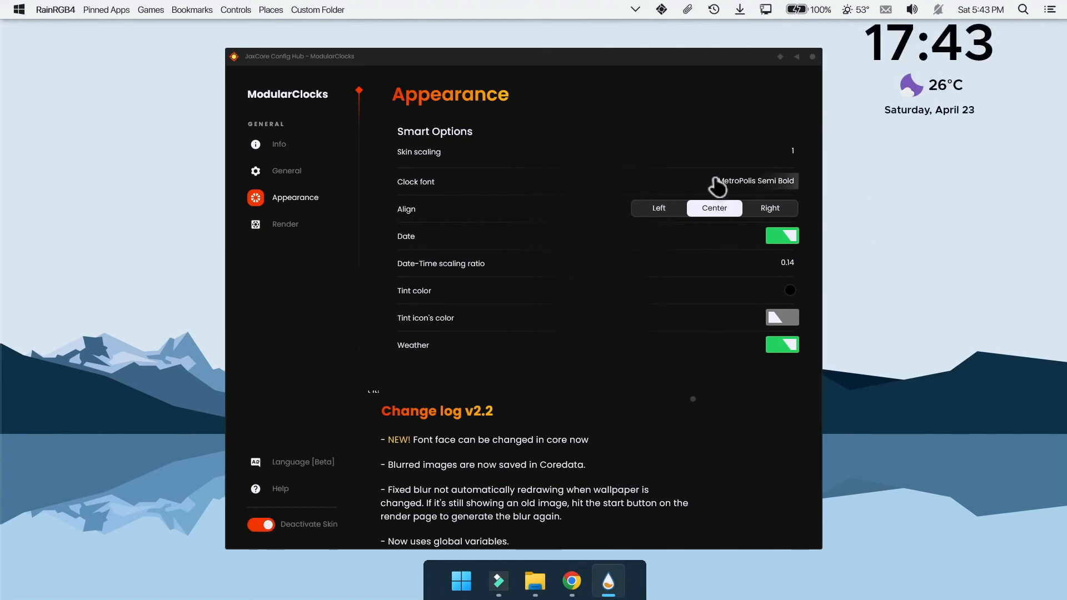
# Close JaxCore and the changelog overlay, drag the clock up, and use Align > Center
pyautogui.click(813, 55)
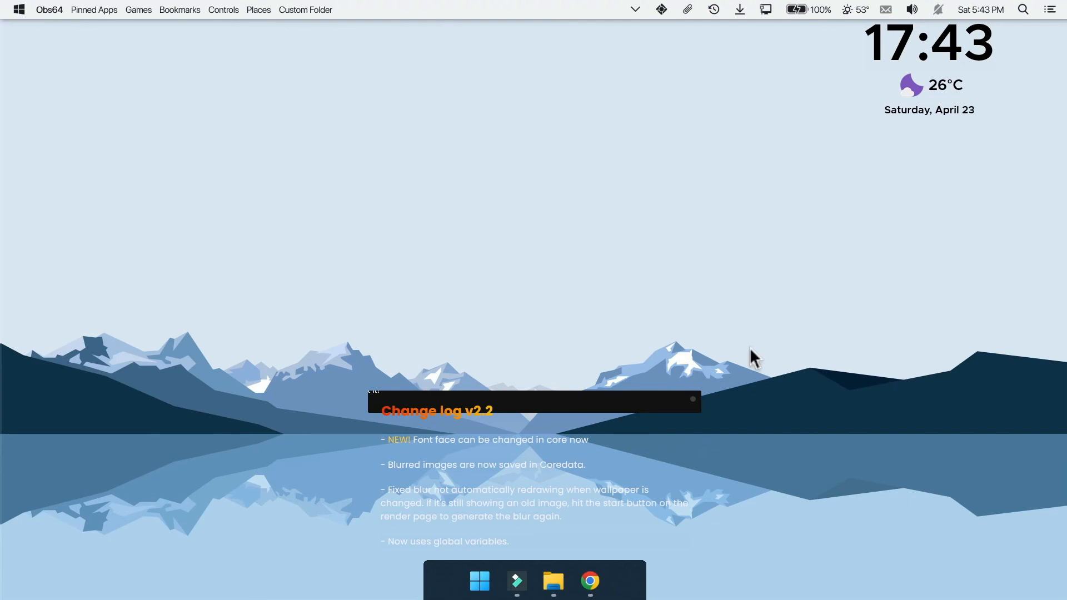
pyautogui.click(692, 402)
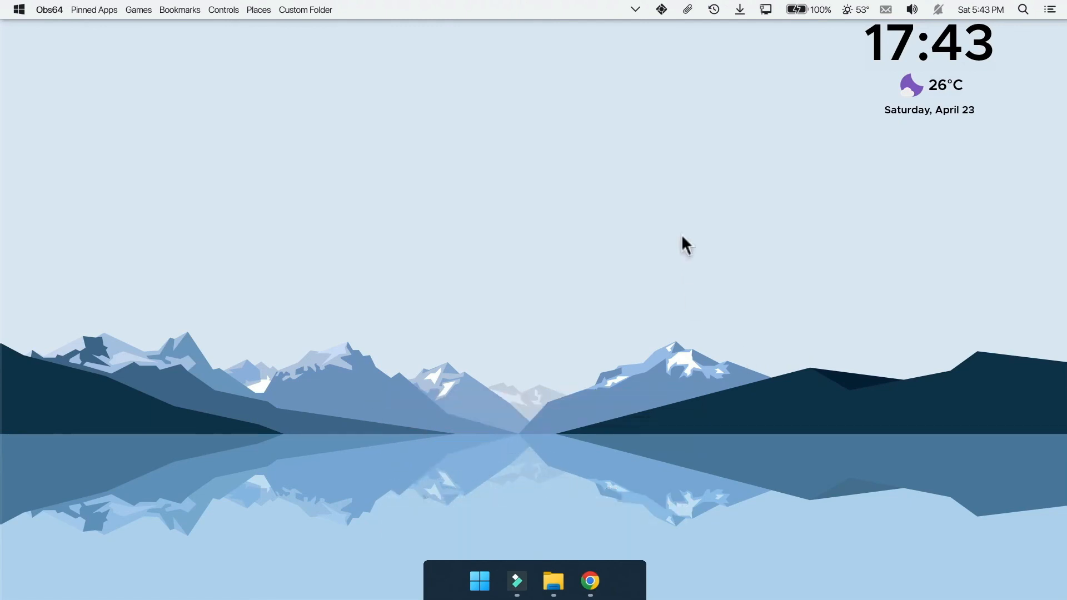
pyautogui.moveTo(950, 57)
pyautogui.mouseDown()
pyautogui.moveTo(713, 134)
pyautogui.moveTo(703, 150)
pyautogui.mouseUp()
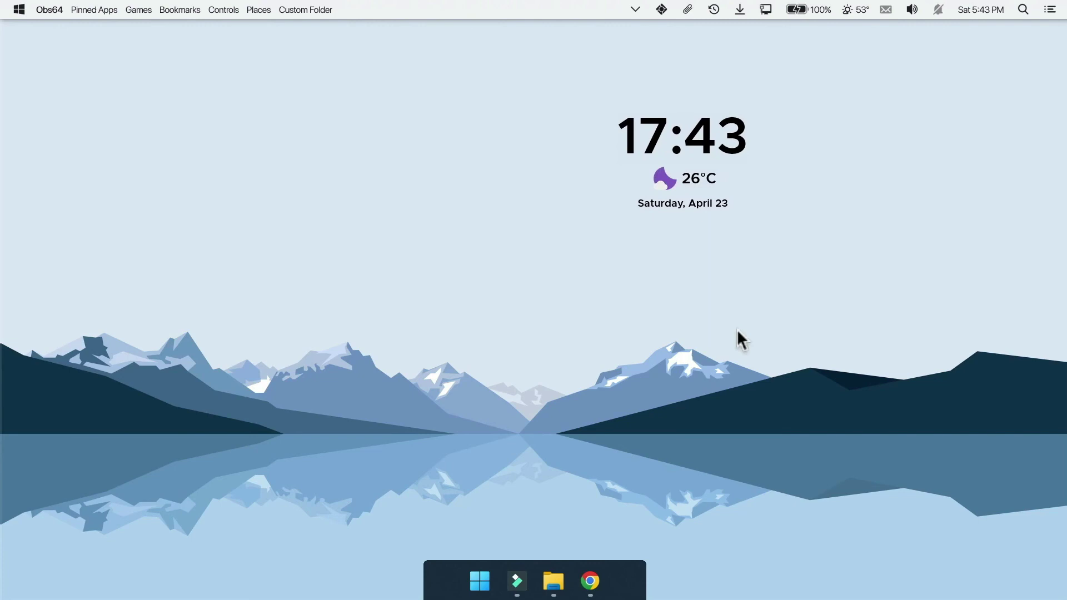
pyautogui.rightClick(708, 154)
pyautogui.moveTo(741, 197)
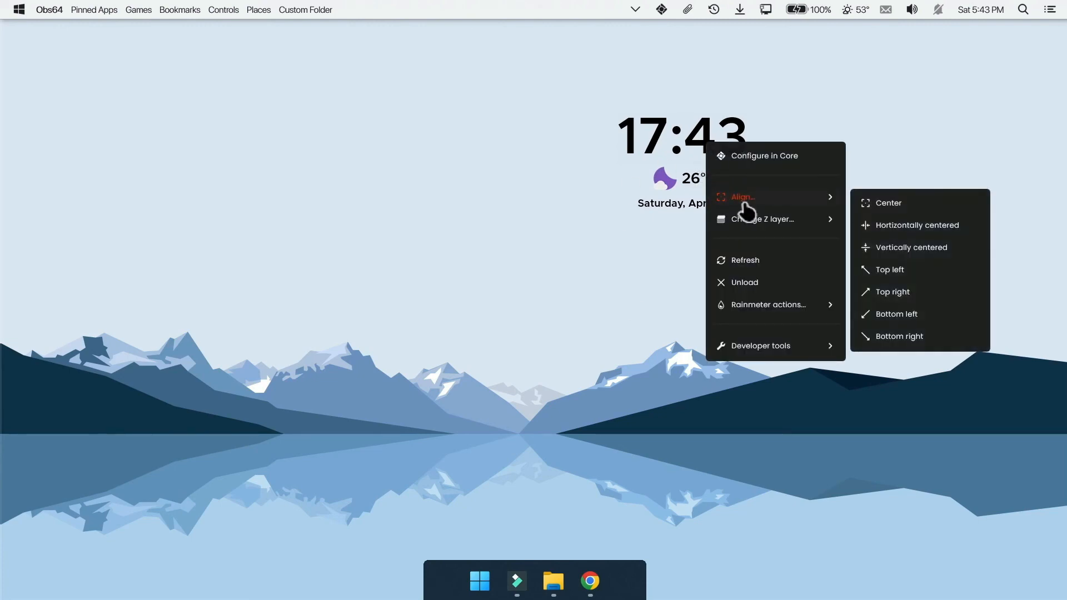
pyautogui.click(927, 209)
# Fine-tune the clock's position slightly lower so it sits above the mountains
pyautogui.moveTo(559, 198); pyautogui.dragTo(561, 275)
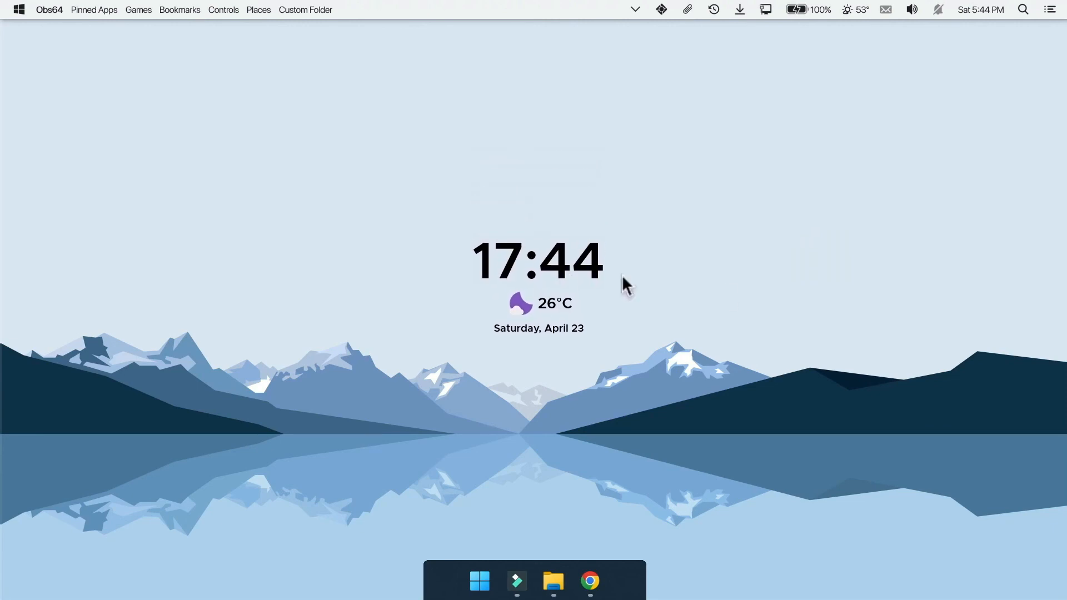
pyautogui.moveTo(563, 262); pyautogui.dragTo(564, 255)
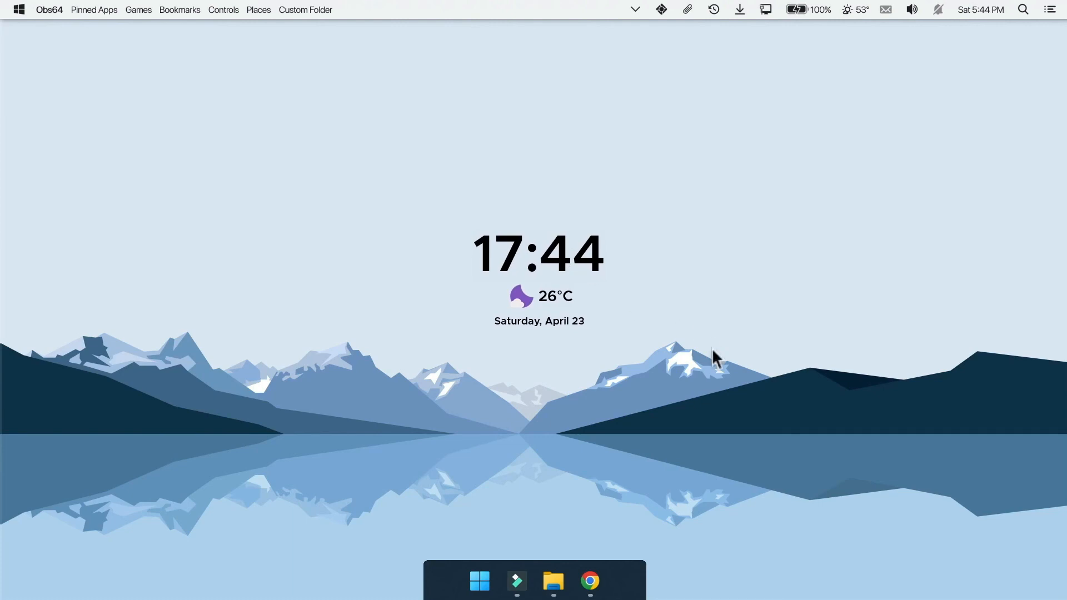